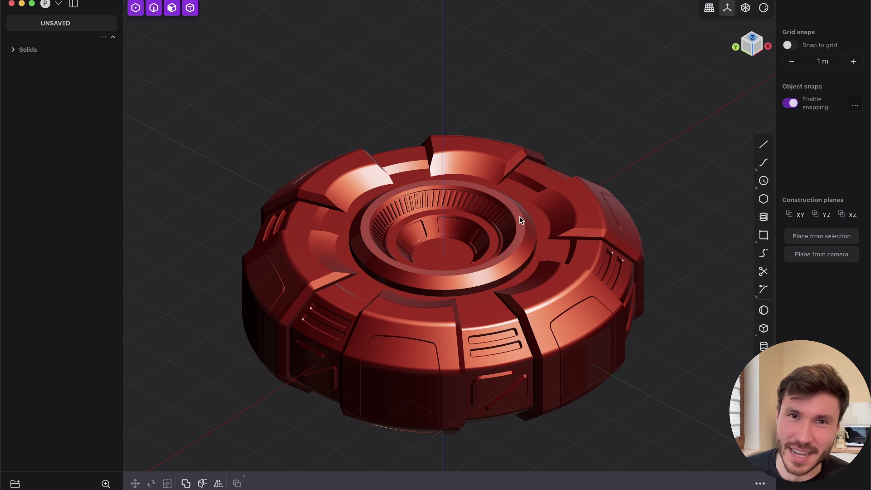
Examine the finished red sci-fi prop from several angles, including its recessed centre and the panel details around its rim
scroll(429, 192, "down", 5)
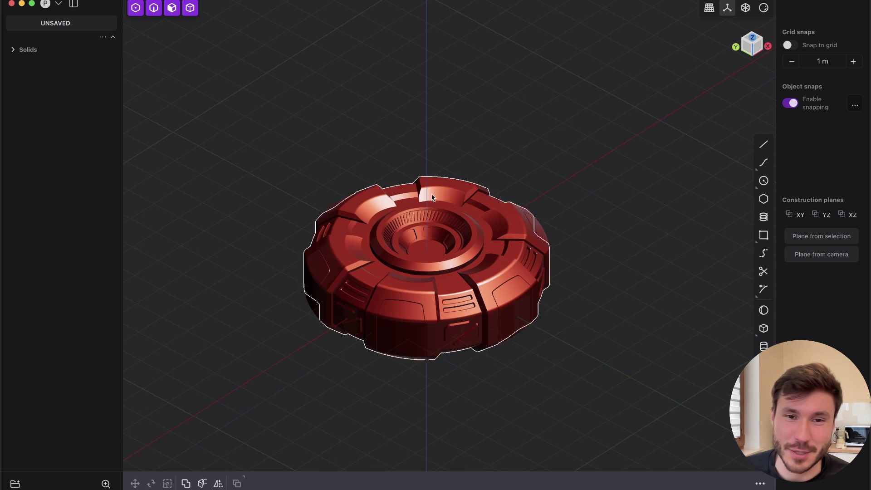
scroll(478, 157, "up", 5)
scroll(447, 260, "down", 3)
middle_click_drag(440, 275, 484, 184)
scroll(484, 184, "up", 3)
middle_click_drag(465, 283, 472, 268)
middle_click_drag(473, 267, 491, 185, "shift")
middle_click_drag(475, 129, 455, 228)
scroll(490, 171, "up", 4)
middle_click_drag(490, 171, 494, 177)
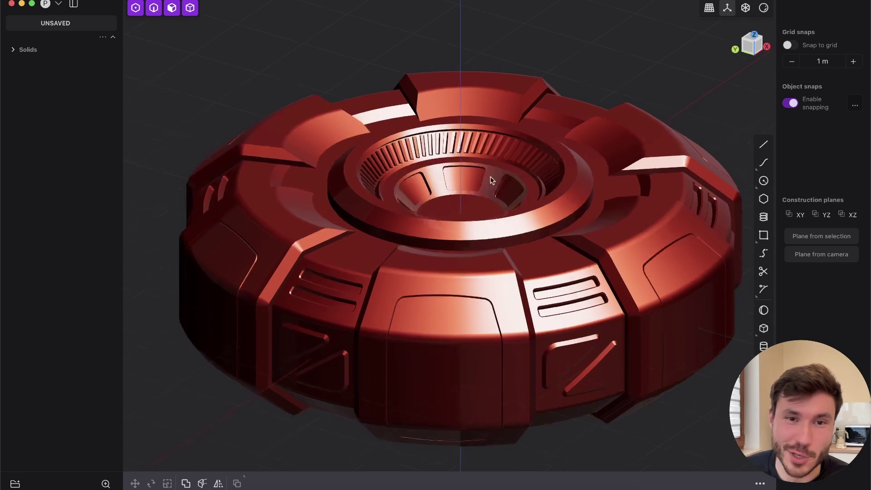
scroll(459, 186, "down", 2)
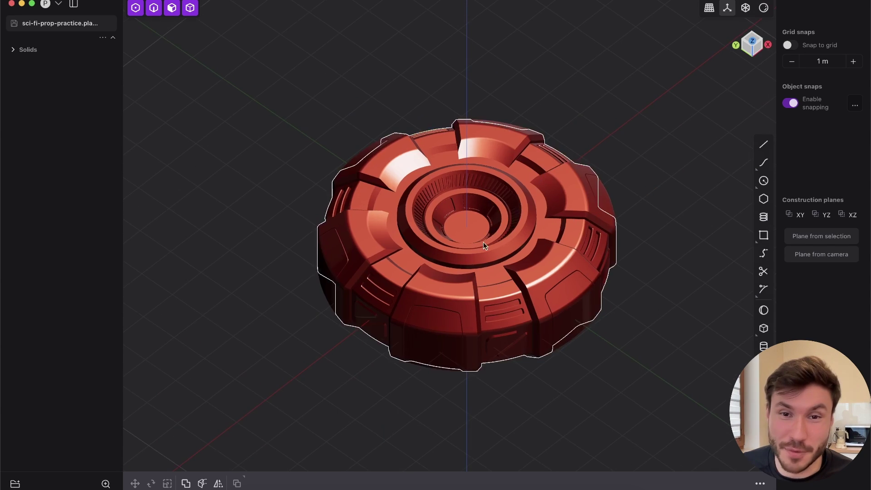
scroll(483, 229, "down", 2)
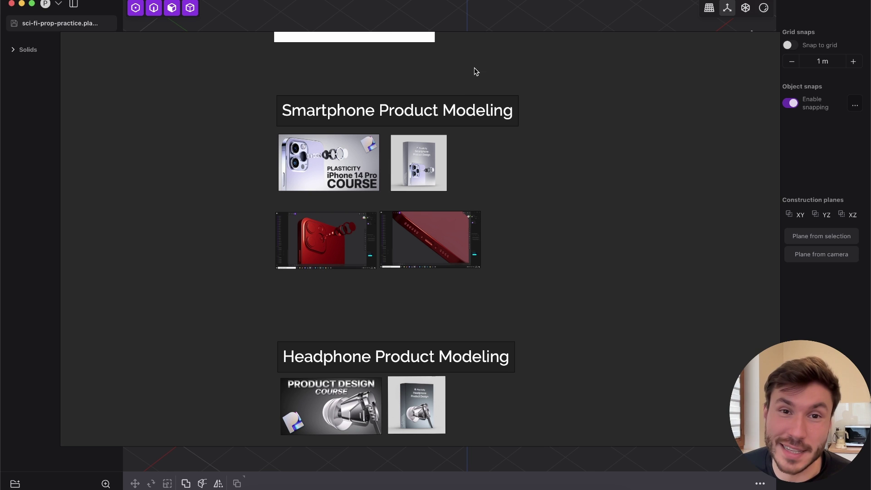
Minimize the course overview board and look at the model again
key("super+m")
middle_click_drag(502, 149, 494, 123, "shift")
middle_click_drag(465, 176, 493, 167)
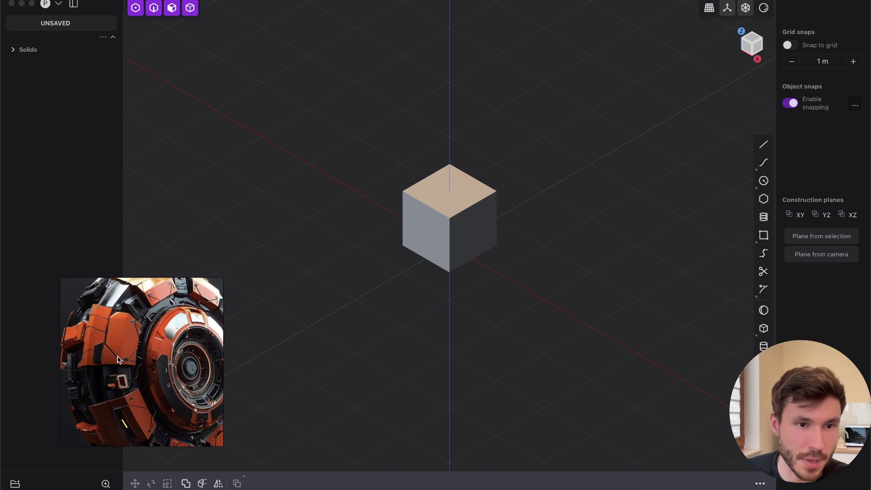
Enlarge the reference image window slightly and fit the whole orange sci-fi wheel picture inside it
left_click_drag(224, 281, 233, 272)
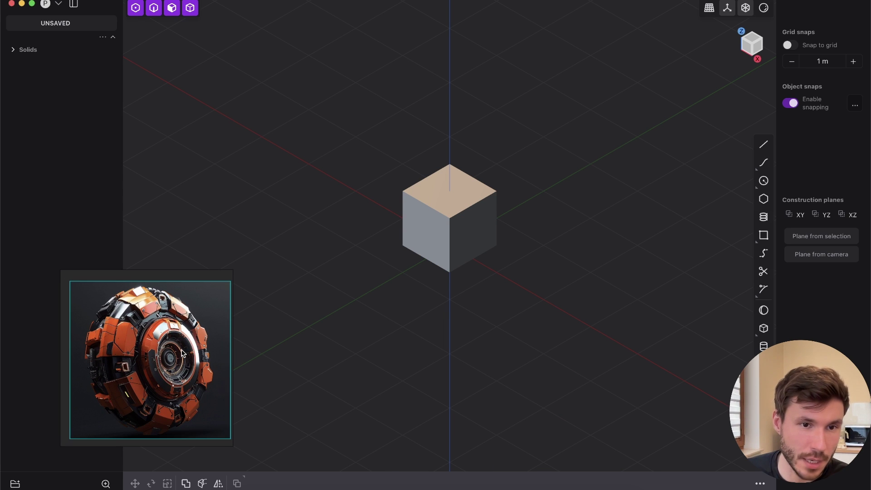
scroll(174, 345, "up", 2)
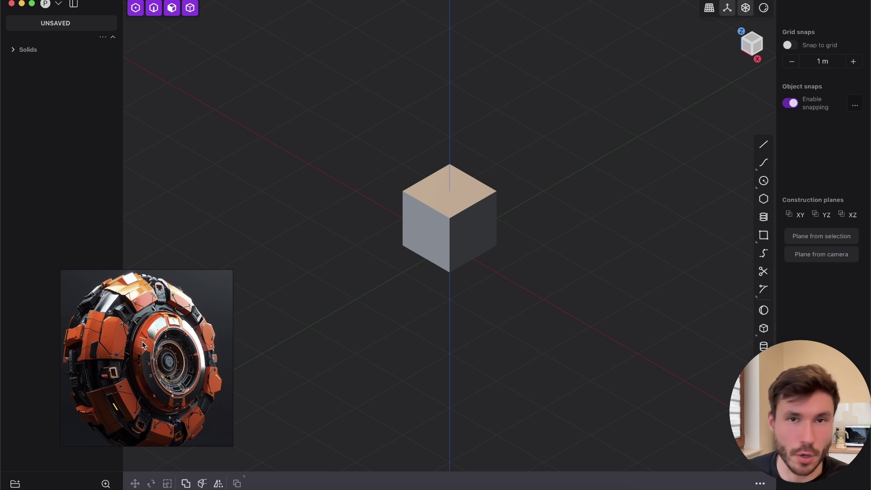
scroll(142, 341, "down", 3)
left_click(139, 352)
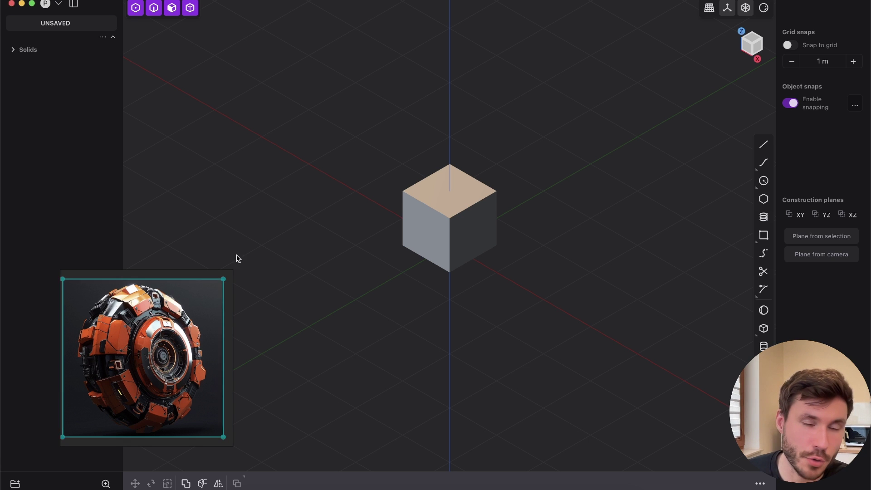
Switch to the browser, look over the download options on the Plasticity website, and minimize the browser window
key("super+Tab")
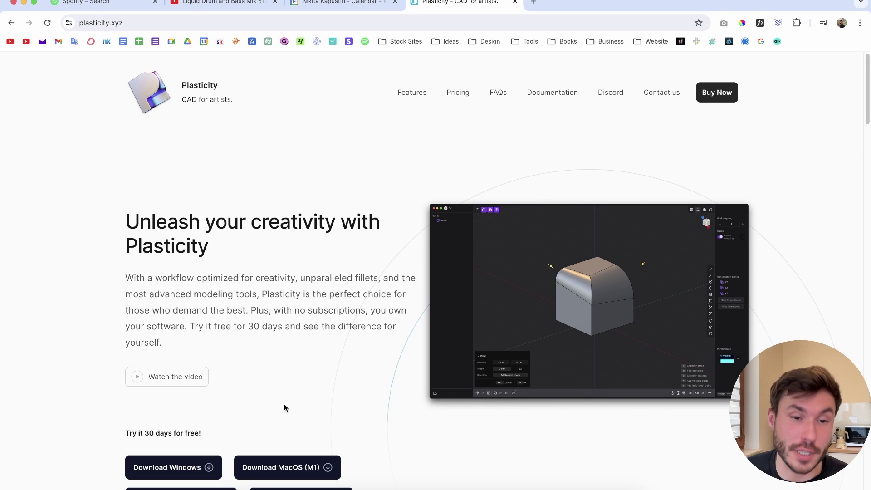
scroll(90, 384, "down", 3)
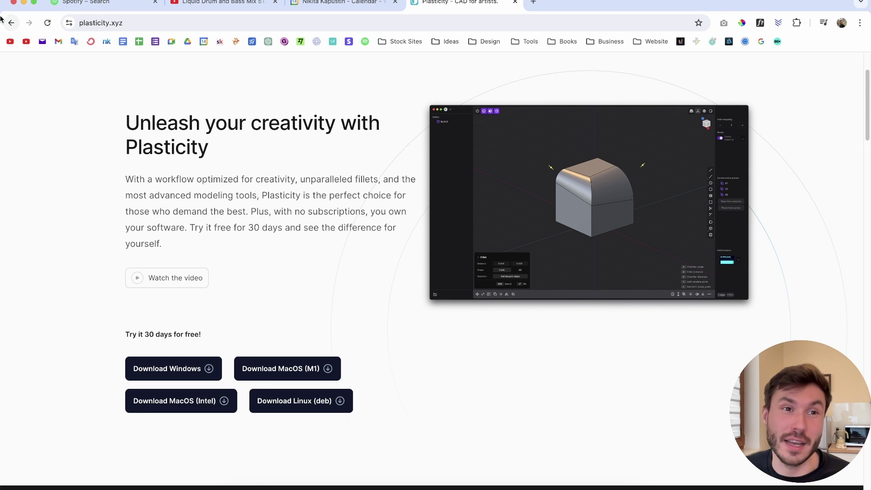
left_click(24, 3)
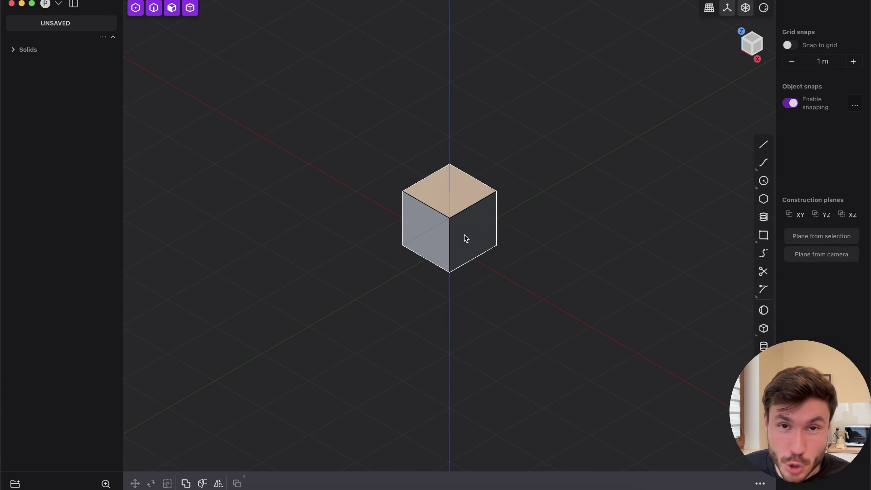
Enlarge the reference image window further and scale its view so the wheel picture fills it
middle_click_drag(474, 250, 478, 267, "shift")
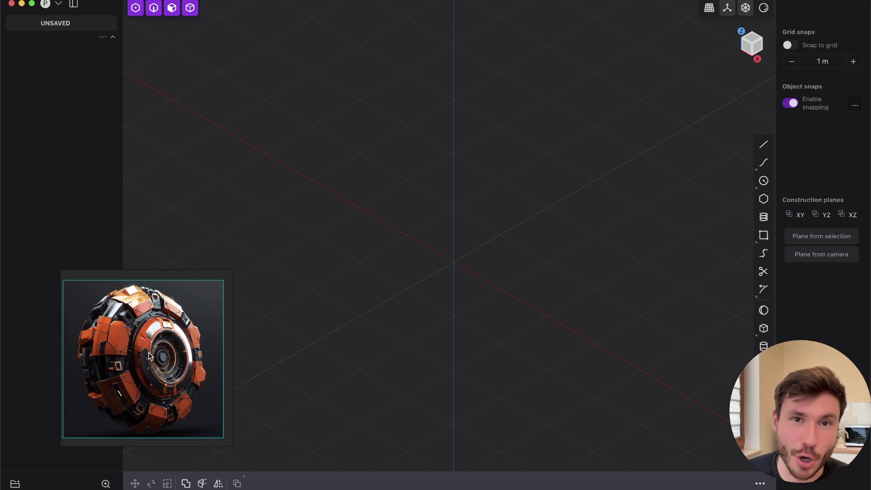
scroll(158, 333, "up", 2)
left_click_drag(230, 272, 261, 252)
left_click(353, 261)
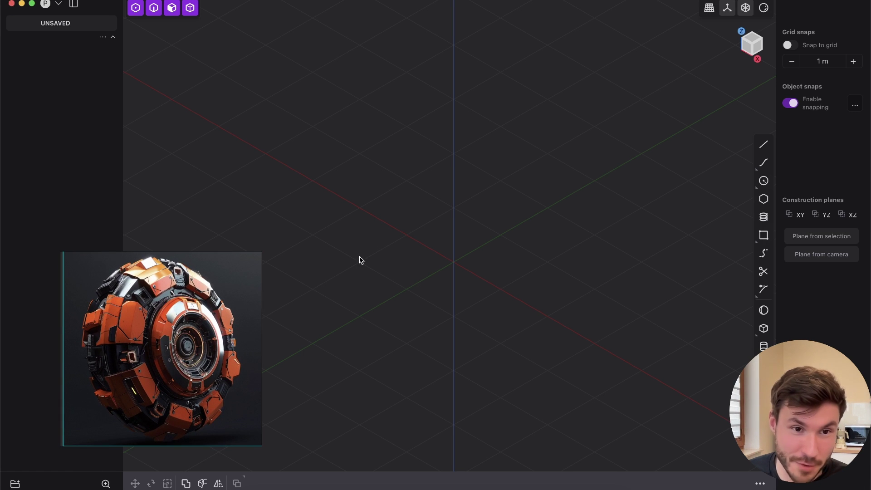
Create a cylinder about 2.3 m high on the ground plane, centred on the origin, as a wide flat disc
middle_click_drag(380, 233, 405, 296)
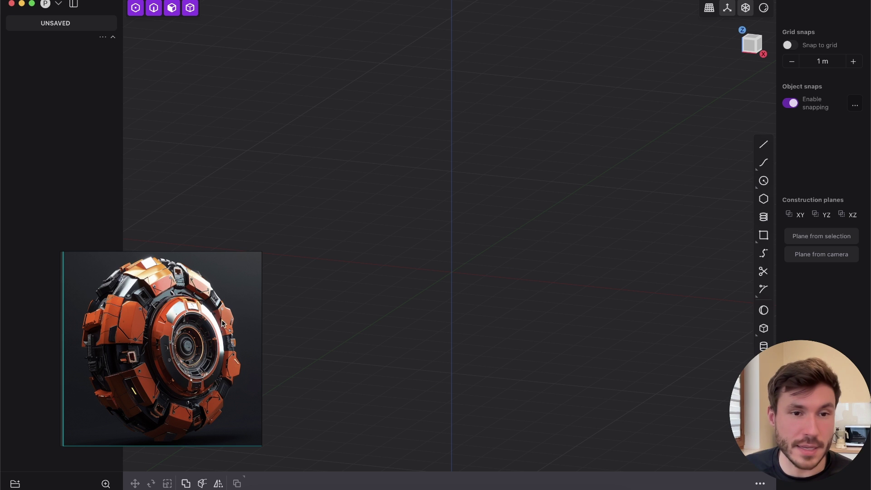
middle_click_drag(648, 76, 590, 177)
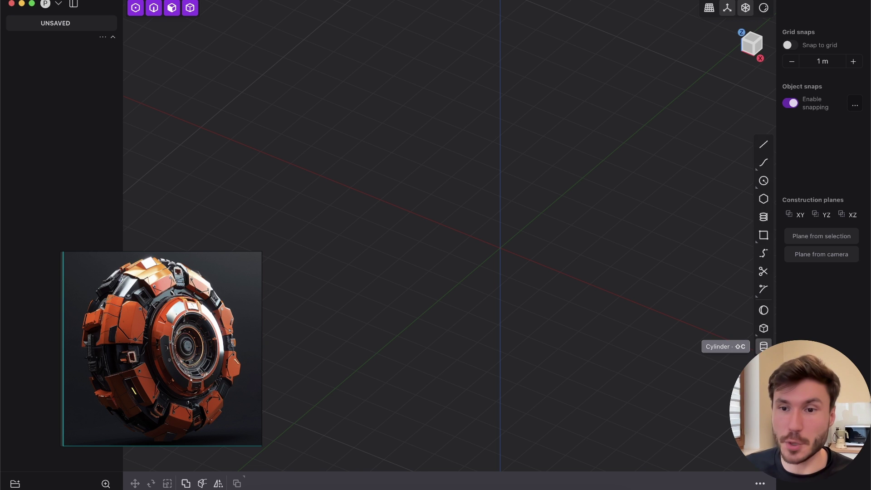
key("shift+c")
left_click(500, 248)
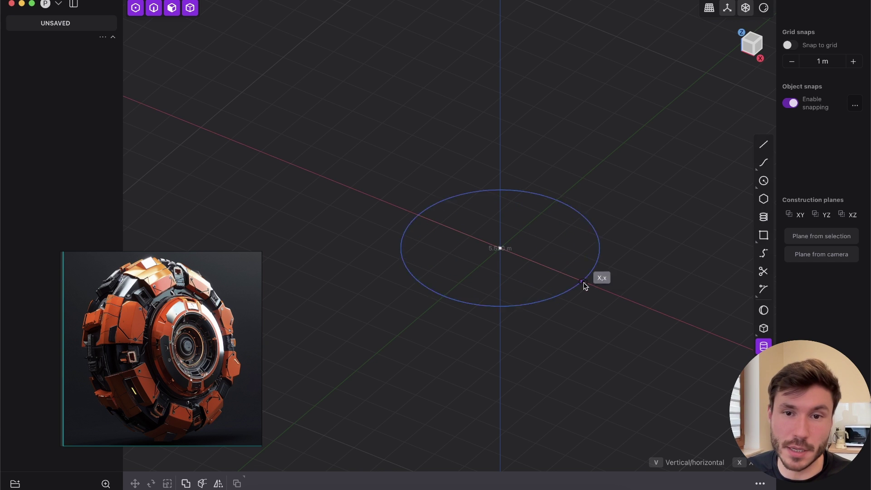
left_click(645, 305)
key("e")
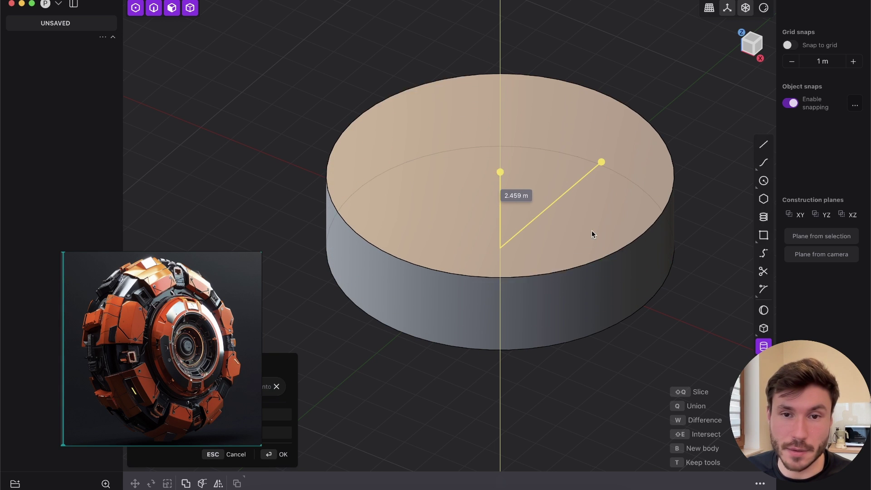
middle_click_drag(562, 276, 585, 233)
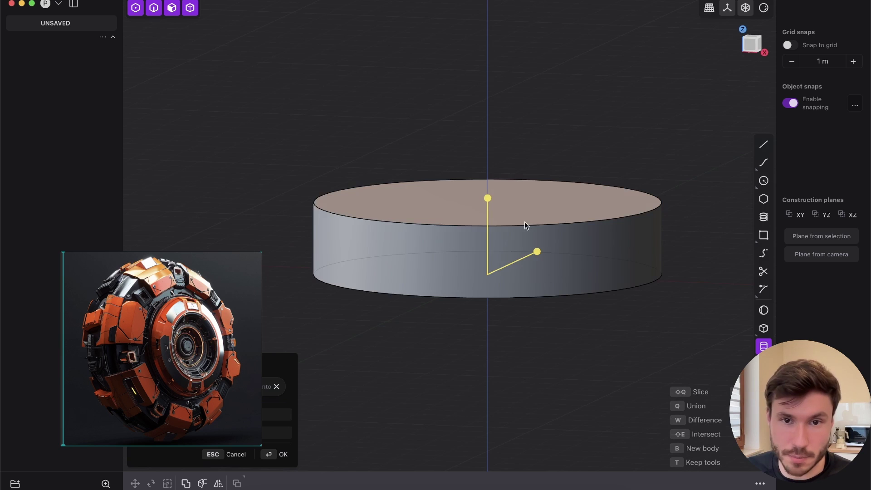
middle_click_drag(497, 217, 510, 195)
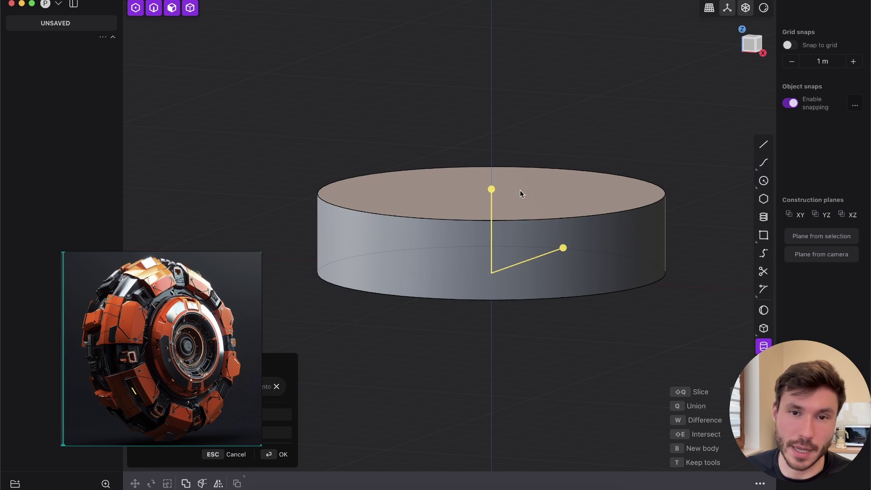
left_click_drag(492, 194, 492, 192)
key("Return")
Chamfer the cylinder's top and bottom circular edges by about 0.65 m, and move the reference image clear of the command settings
middle_click_drag(527, 167, 519, 225)
key("2")
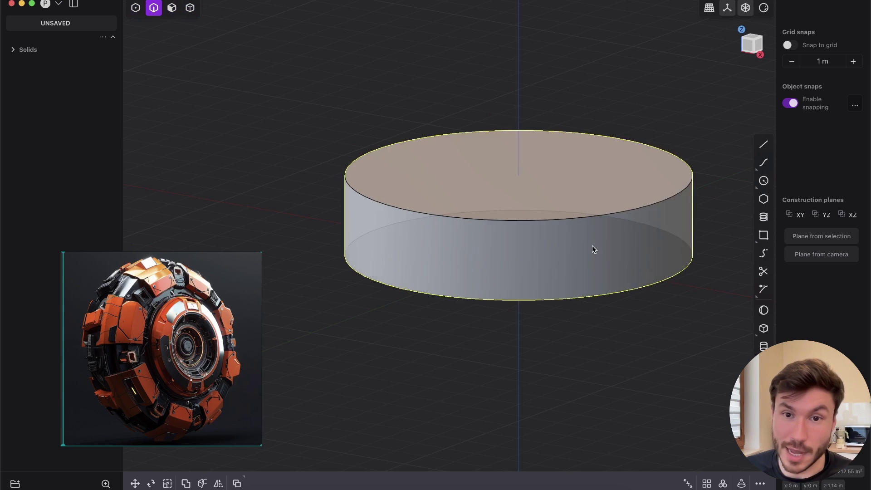
scroll(585, 263, "up", 2)
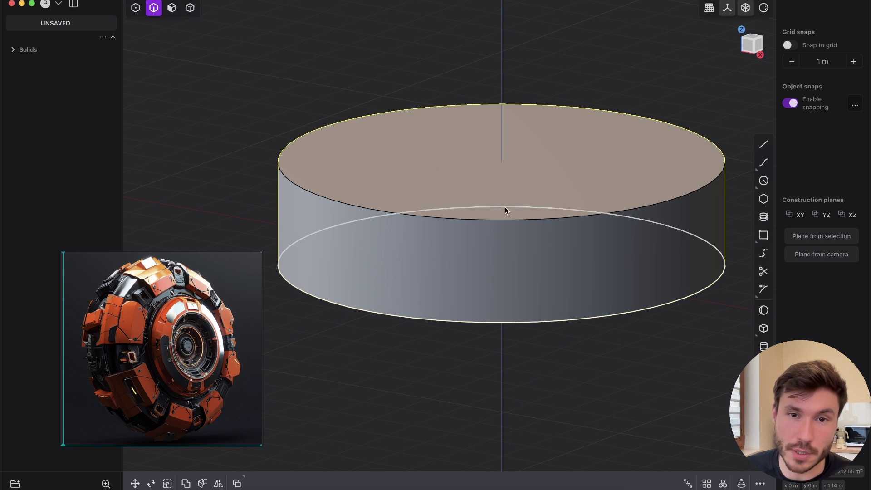
left_click(512, 219)
key("b")
left_click(580, 318)
middle_click_drag(580, 318, 615, 282)
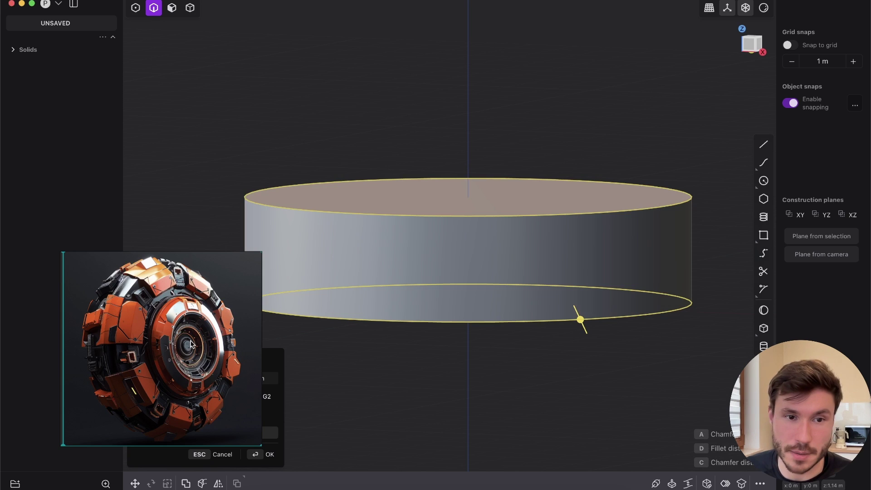
left_click_drag(189, 339, 150, 221)
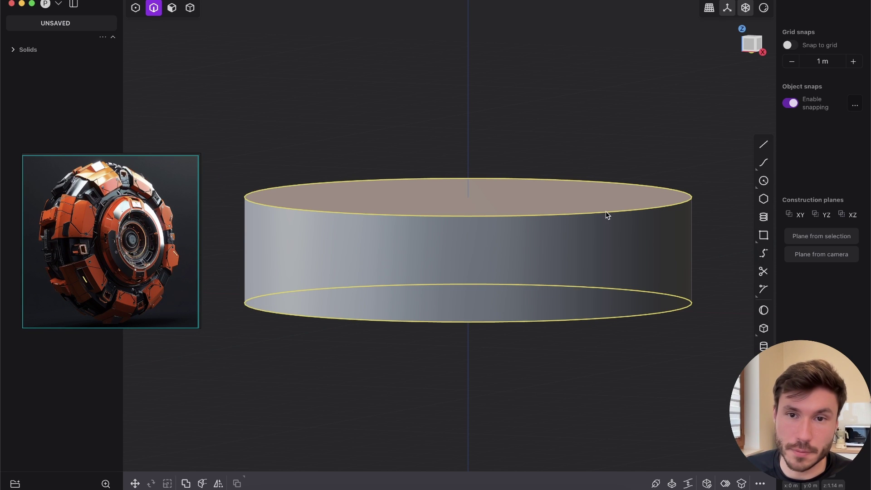
key("f")
left_click_drag(618, 321, 609, 303)
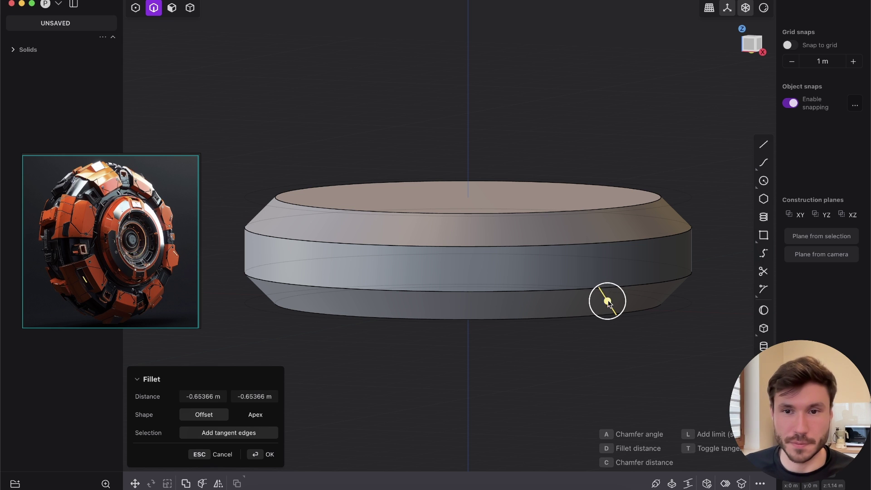
key("Return")
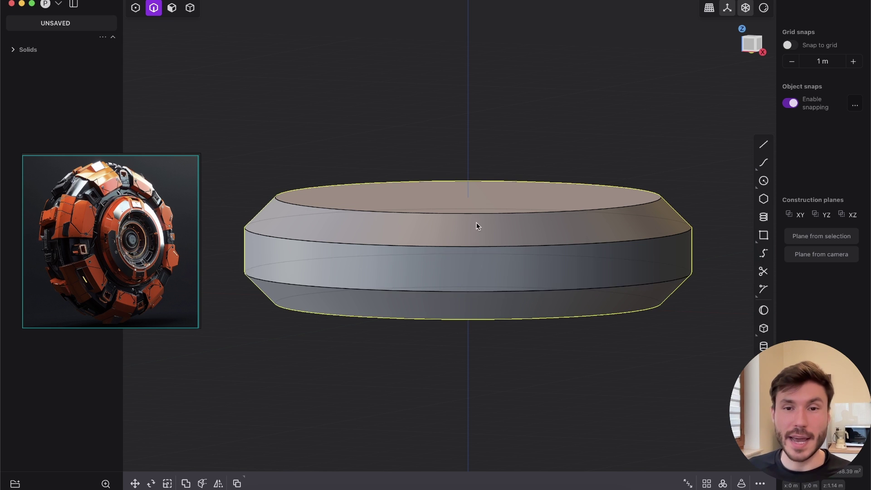
In the top view, draw a line about 6.08 m long from the disc's centre along the Y axis past its rim
middle_click_drag(476, 223, 499, 251)
middle_click_drag(454, 181, 399, 290)
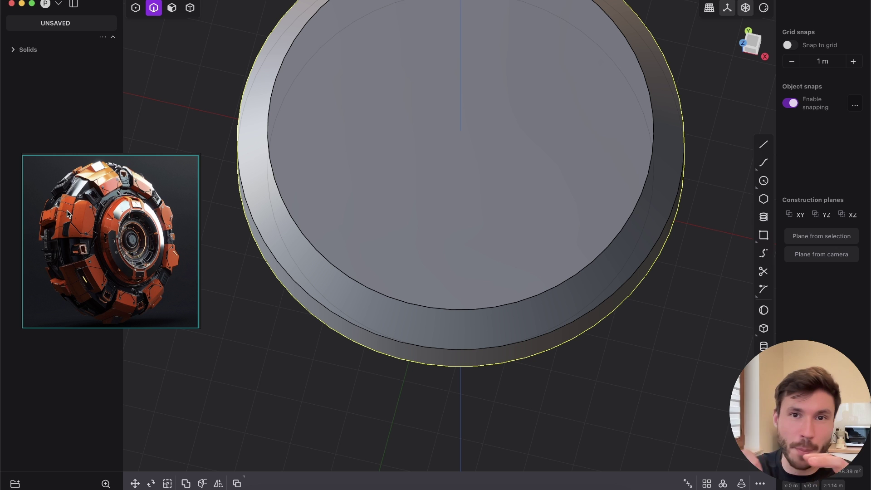
left_click(752, 44)
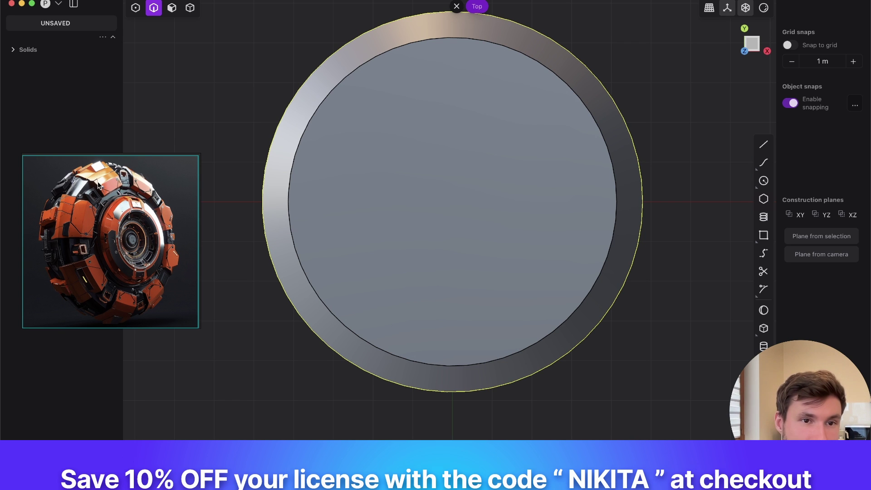
scroll(544, 160, "down", 2)
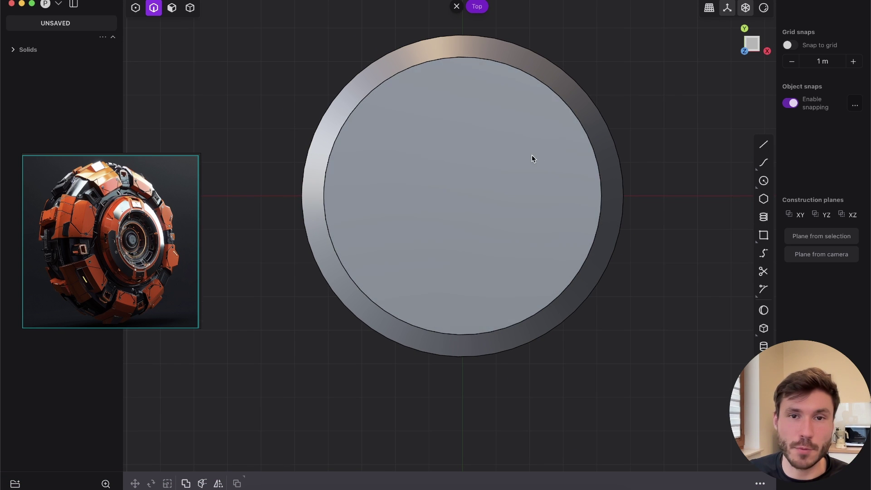
middle_click_drag(537, 152, 535, 164, "shift")
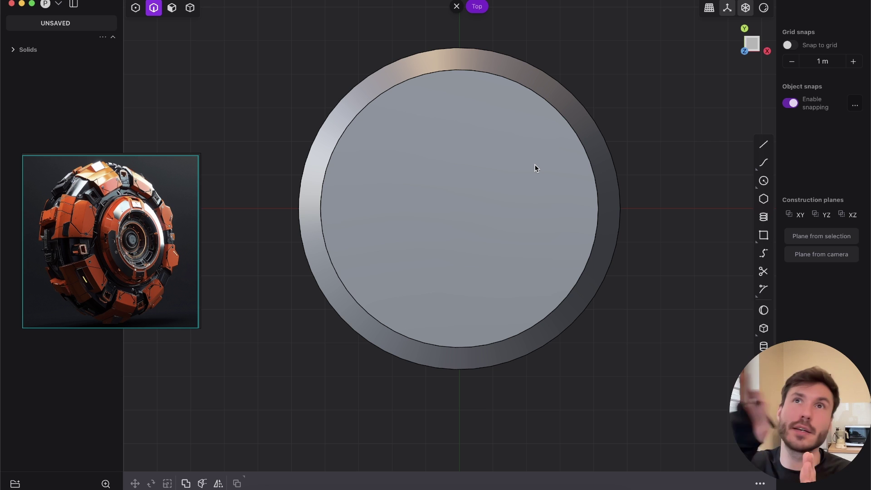
left_click(763, 145)
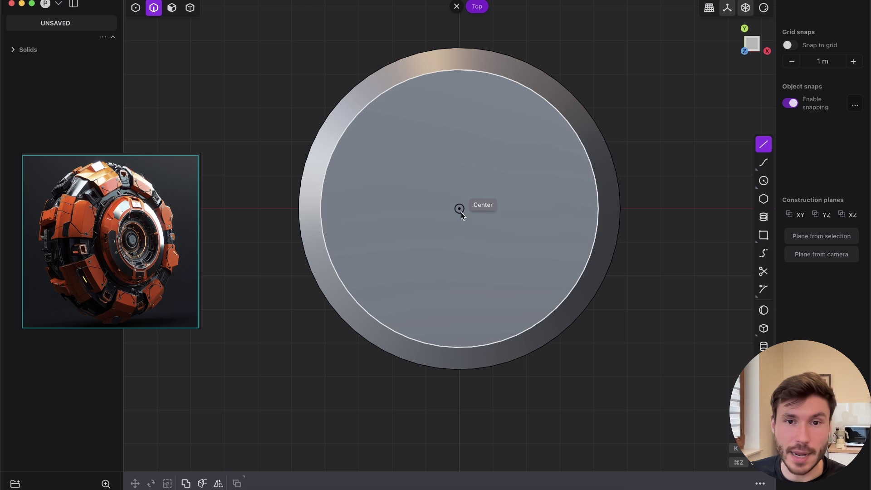
left_click(459, 209)
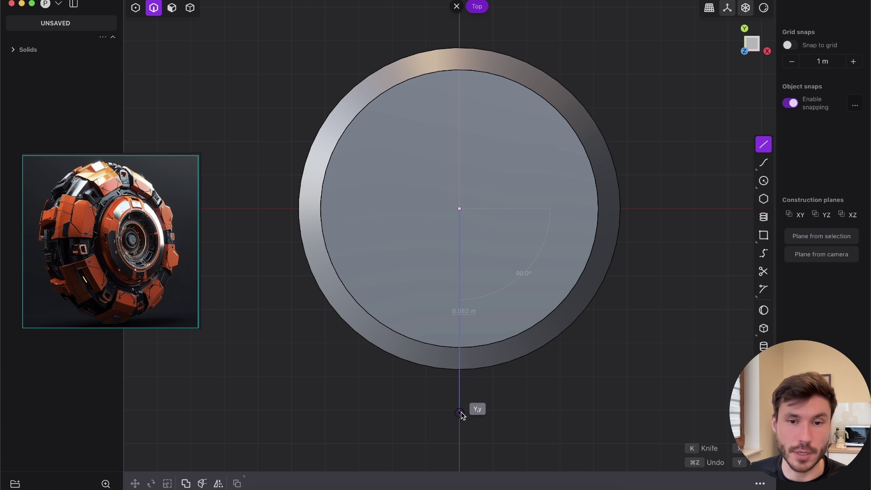
left_click(460, 413)
key("Escape")
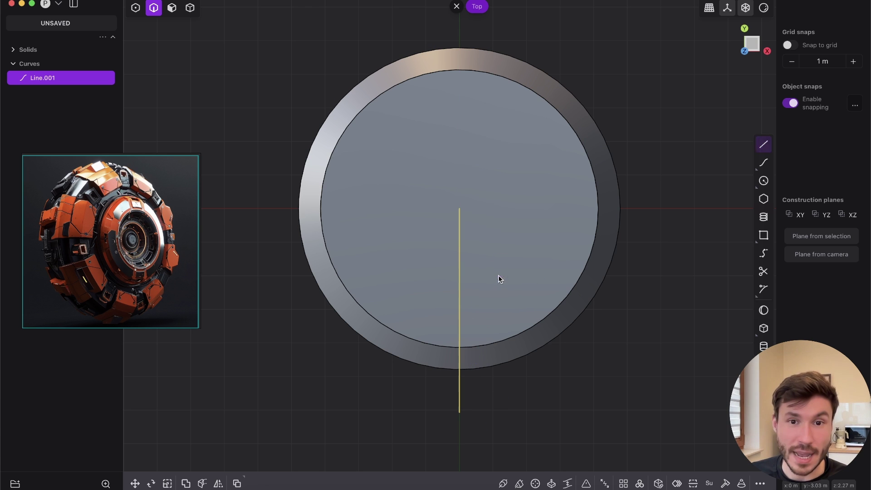
Radial array the line around the disc's centre with 16 copies over 360 degrees
left_click(640, 484)
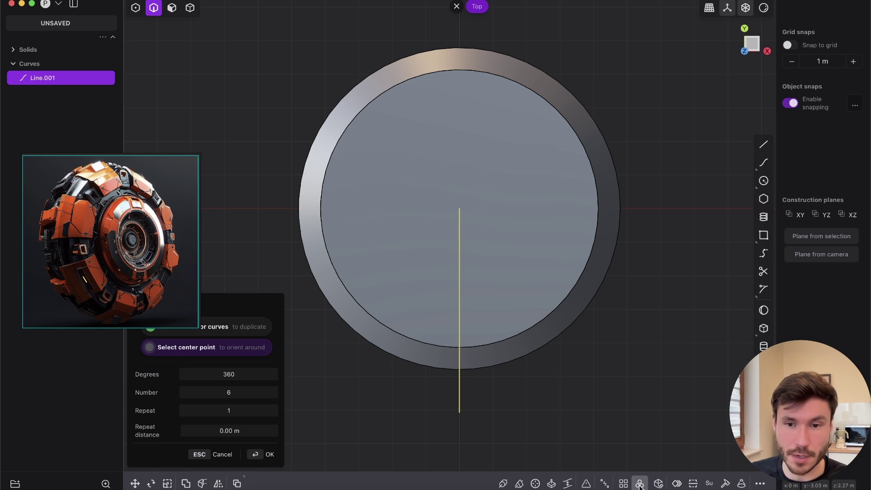
left_click(459, 208)
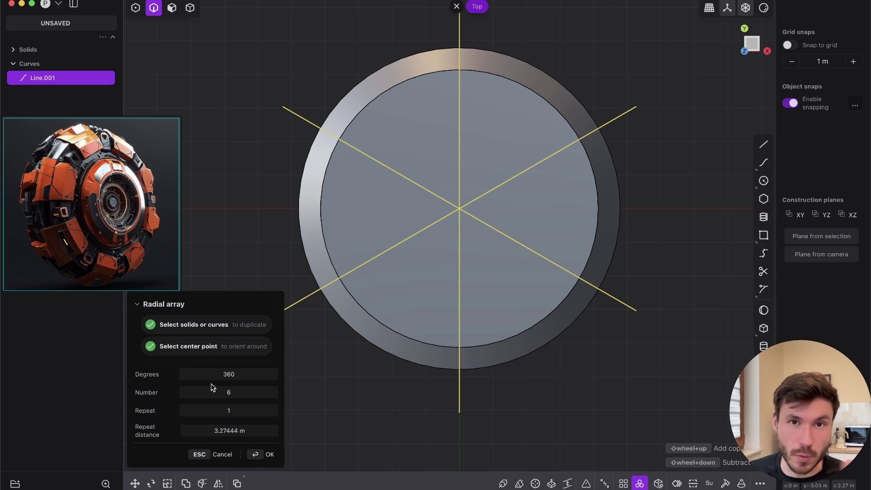
left_click(250, 394)
type("16")
key("Return")
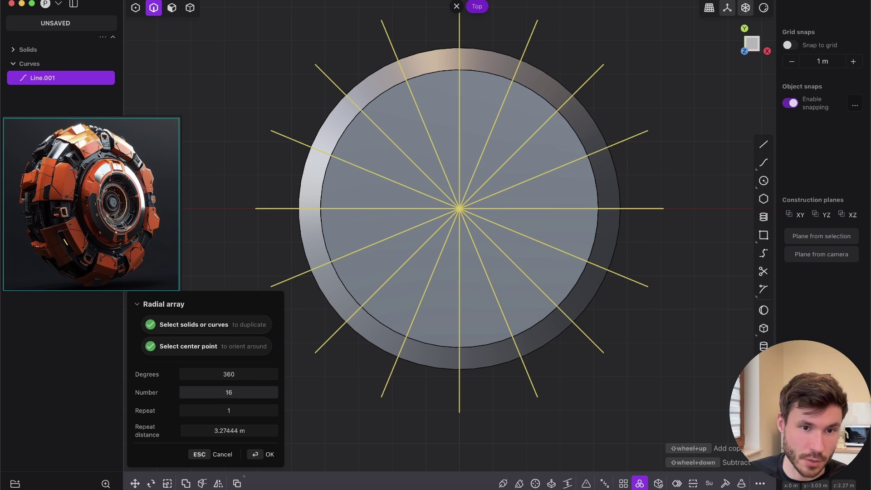
left_click(270, 455)
Delete every arrayed line except the two directly either side of the original line
middle_click_drag(410, 349, 539, 265)
scroll(538, 264, "up", 2)
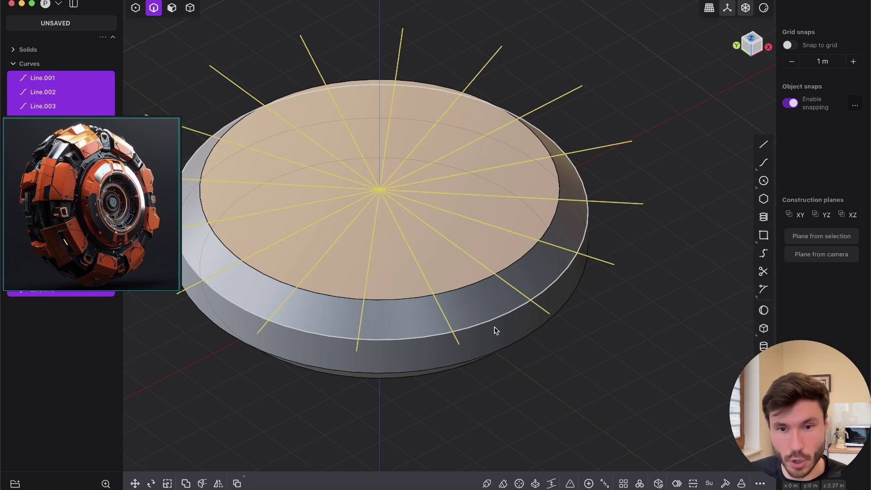
middle_click_drag(519, 296, 474, 299)
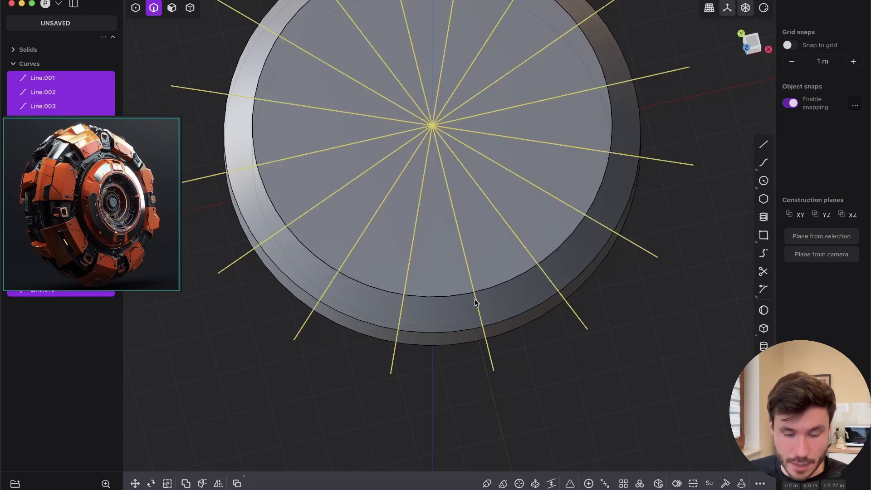
left_click(577, 319, "shift")
left_click(395, 368, "shift")
scroll(443, 263, "down", 5)
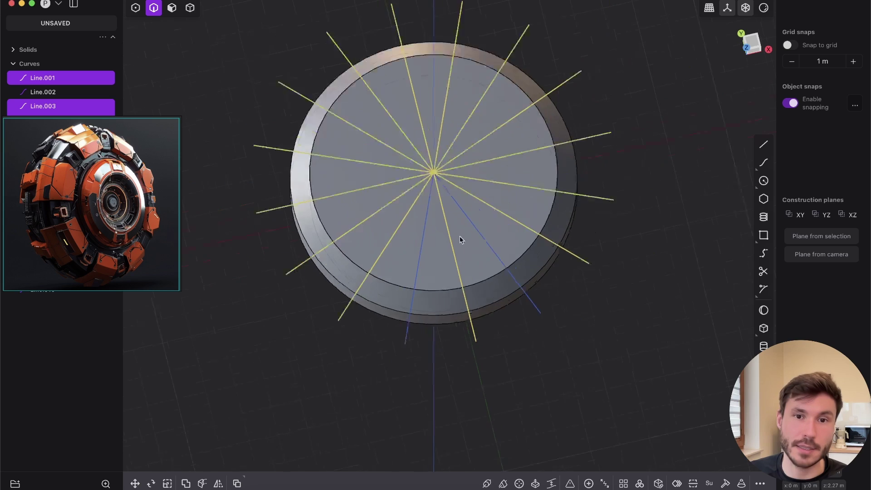
left_click(752, 44)
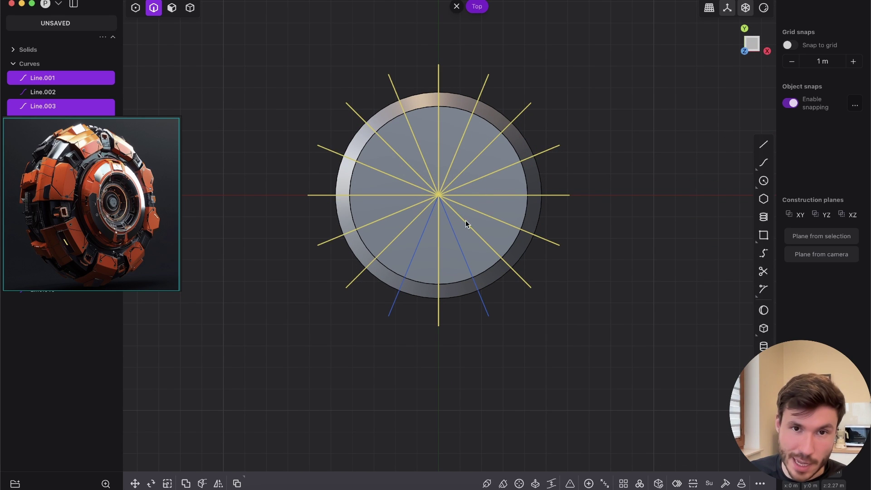
key("Delete")
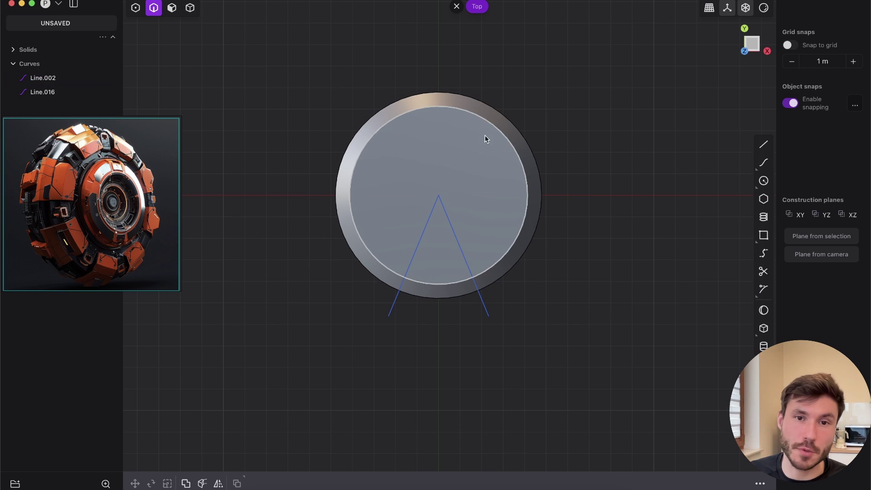
scroll(460, 244, "up", 3)
left_click(460, 247)
left_click(386, 272, "shift")
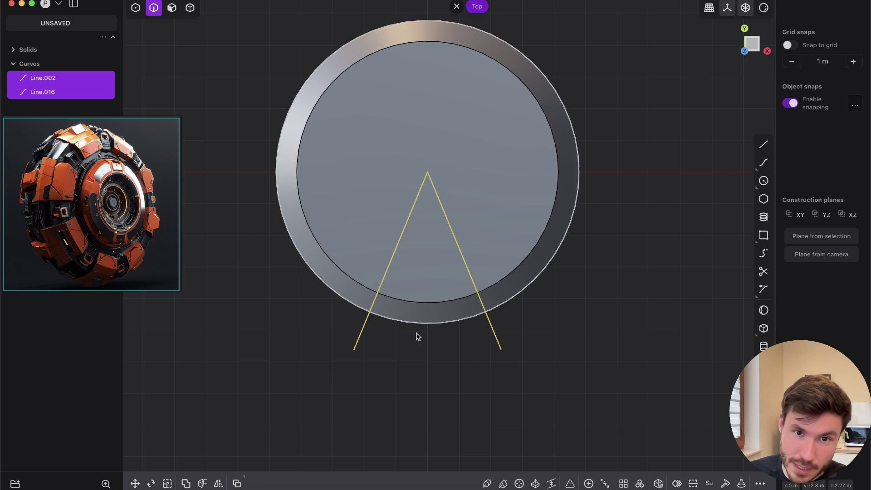
scroll(422, 317, "up", 1)
scroll(423, 279, "down", 1)
middle_click_drag(423, 209, 429, 244, "shift")
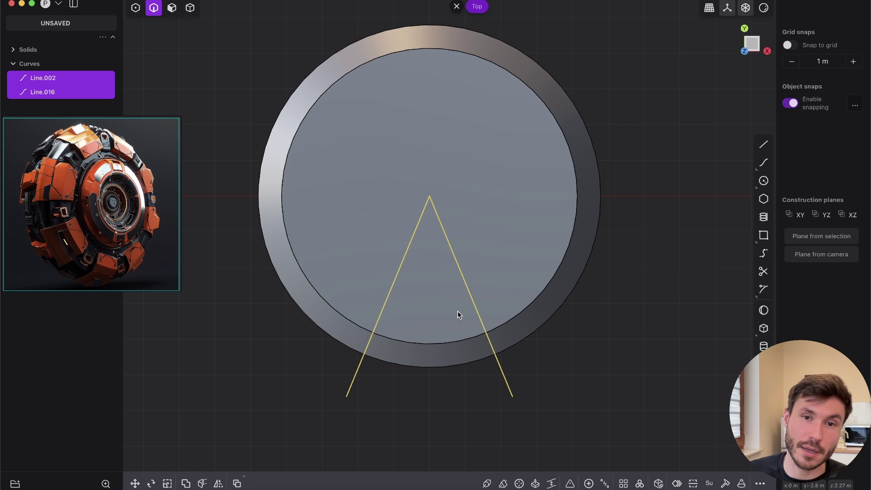
scroll(410, 311, "down", 2)
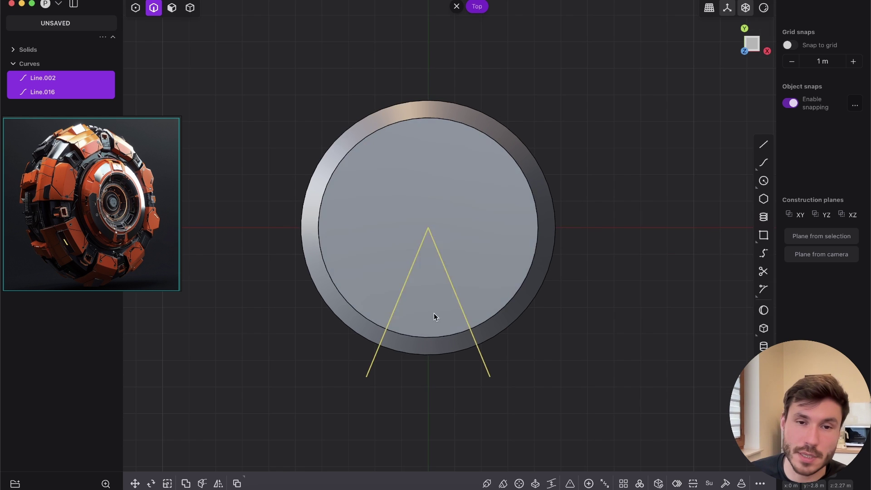
scroll(433, 317, "up", 4)
scroll(412, 280, "up", 2)
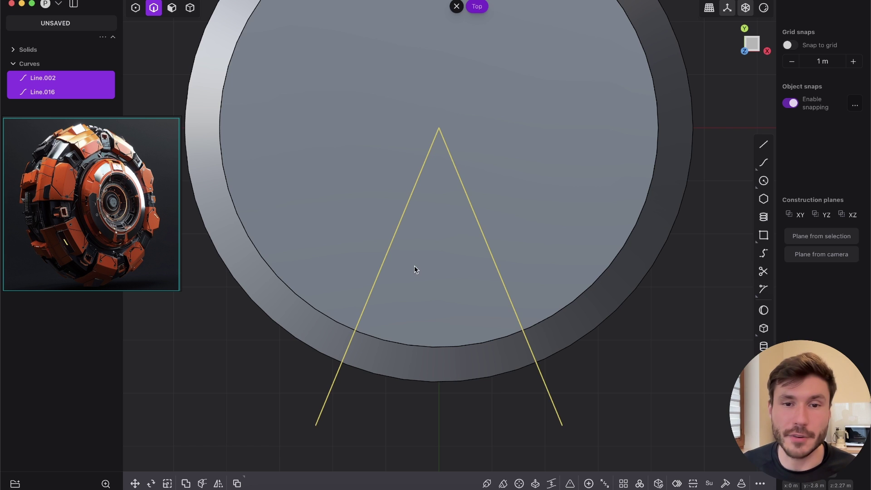
middle_click_drag(433, 289, 434, 239, "shift")
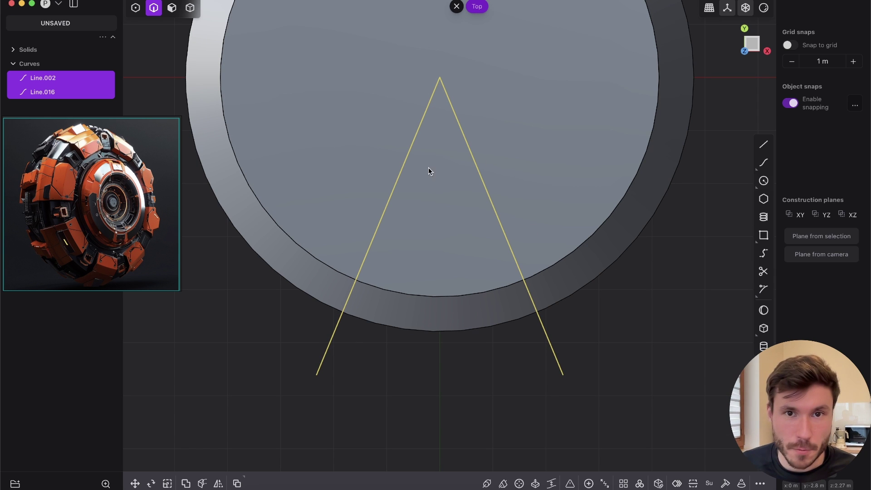
scroll(448, 210, "up", 1)
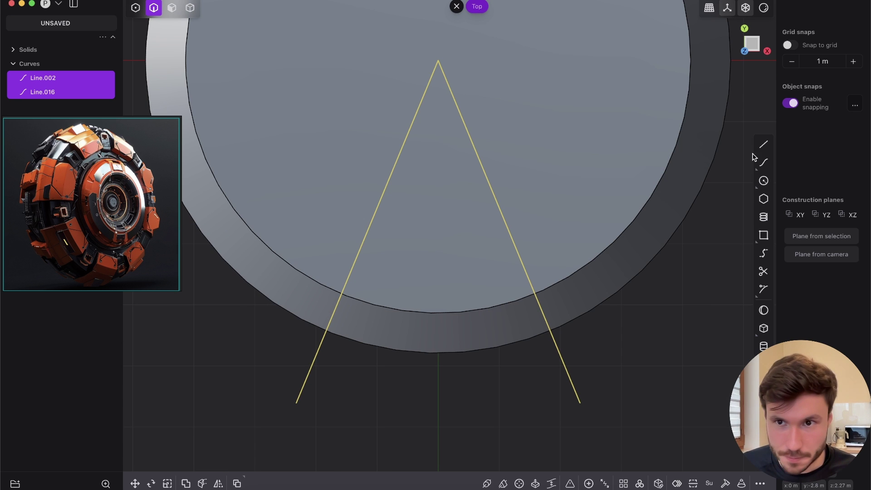
Draw a line from the disc's centre past the rim, slightly inside the remaining radial line on the negative X side
left_click(764, 144)
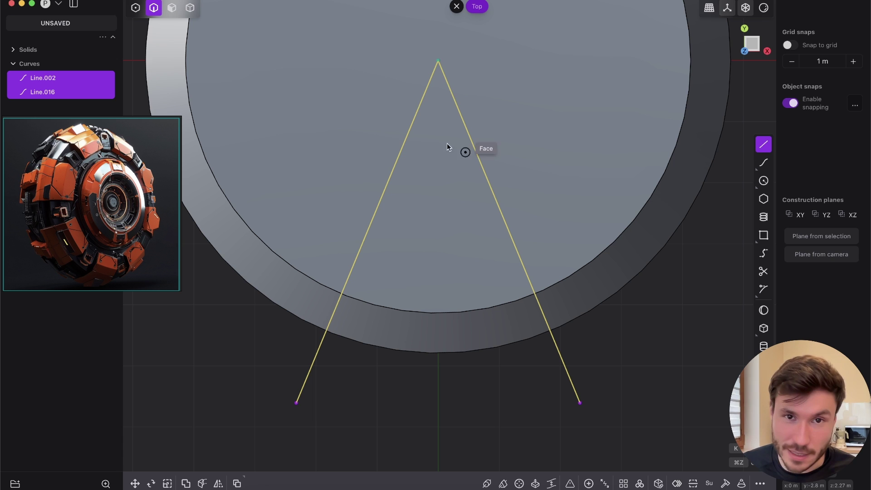
left_click(438, 60)
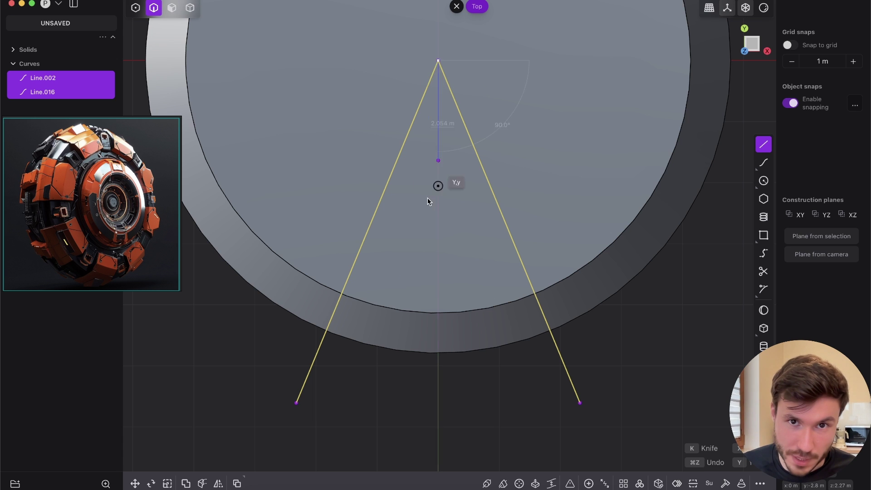
left_click(309, 437)
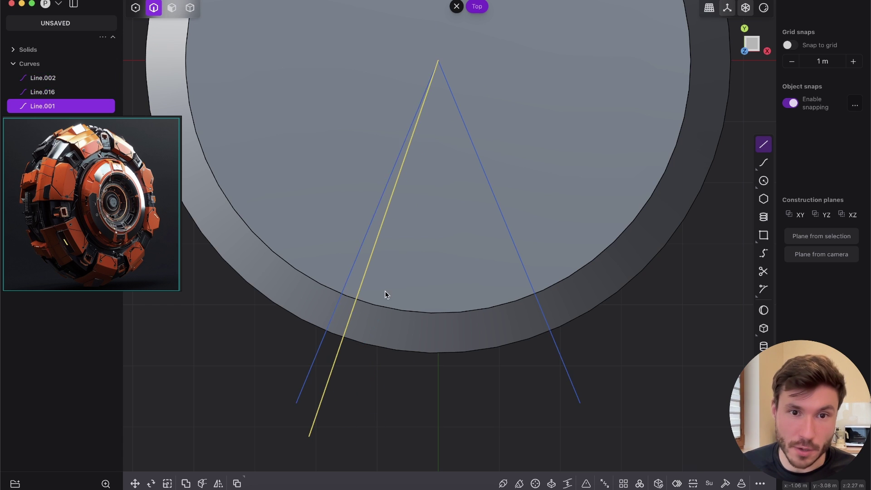
scroll(361, 248, "up", 2)
scroll(397, 240, "down", 2)
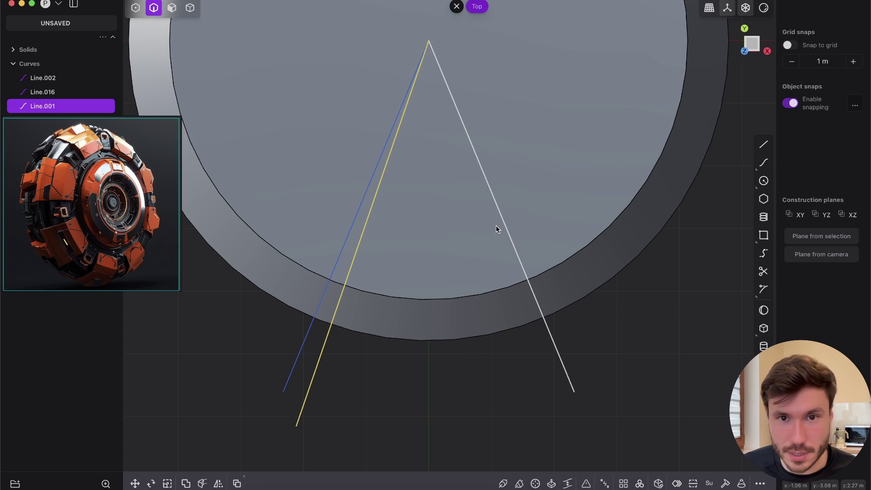
scroll(405, 224, "down", 2)
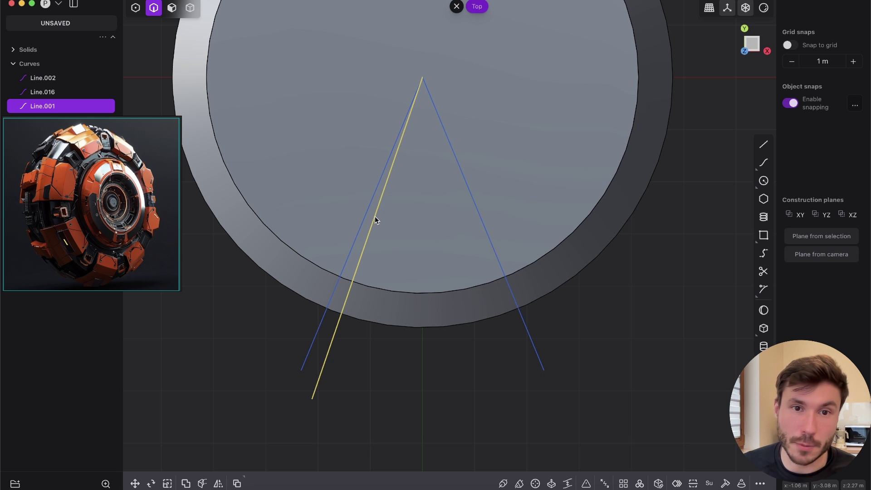
Mirror the new inner line along the X axis about the disc's centre, keeping both halves
left_click(218, 483)
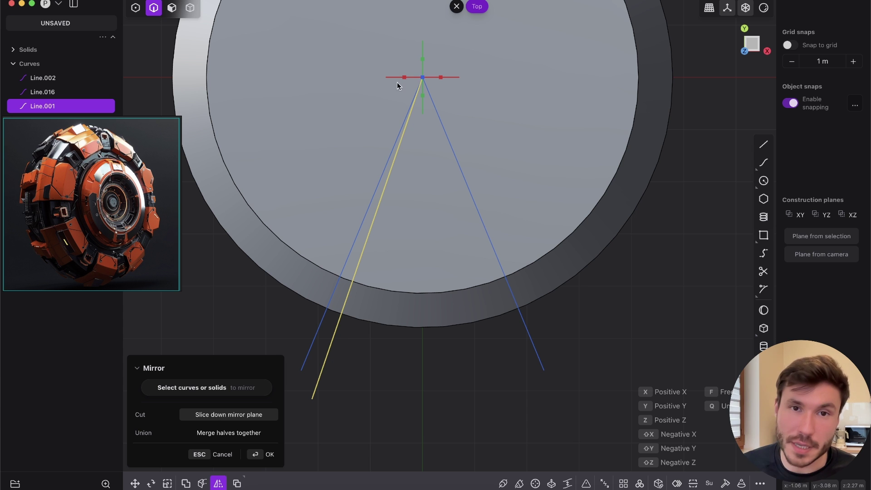
left_click(413, 93)
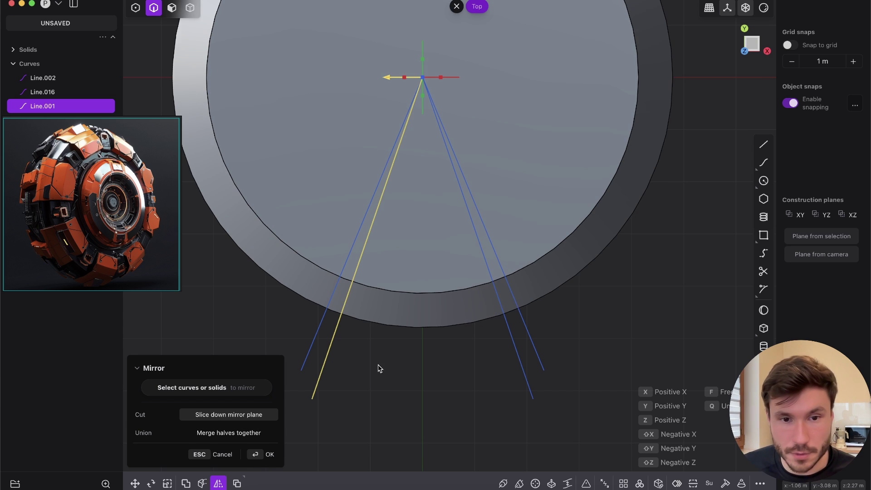
left_click(270, 454)
left_click(322, 369)
scroll(410, 290, "up", 2)
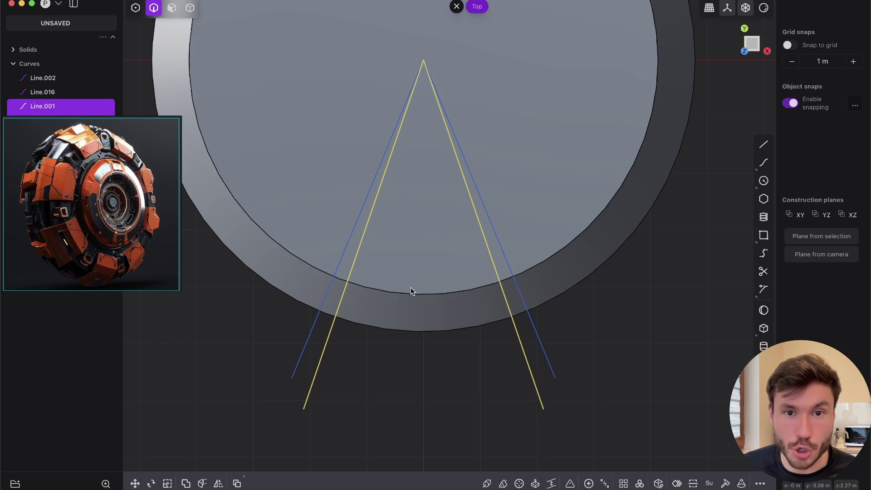
Join the inner line and its mirrored copy into a single V-shaped curve
left_click(482, 230)
left_click(365, 235, "shift")
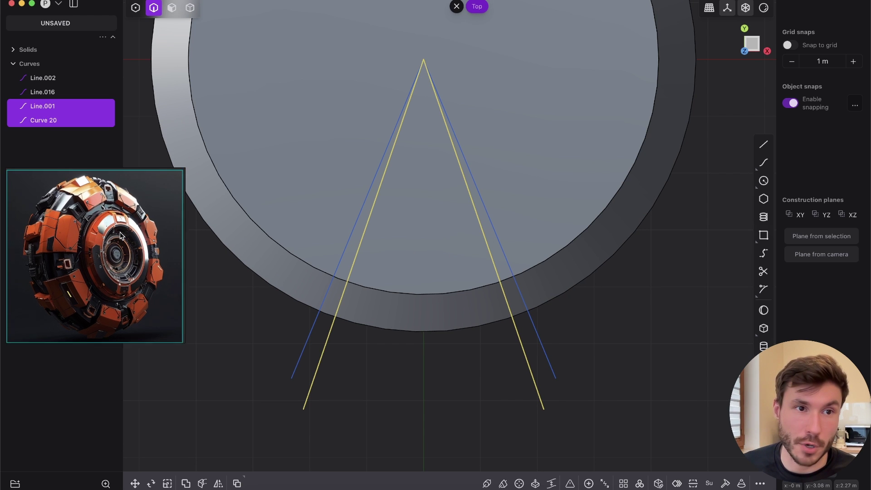
key("j")
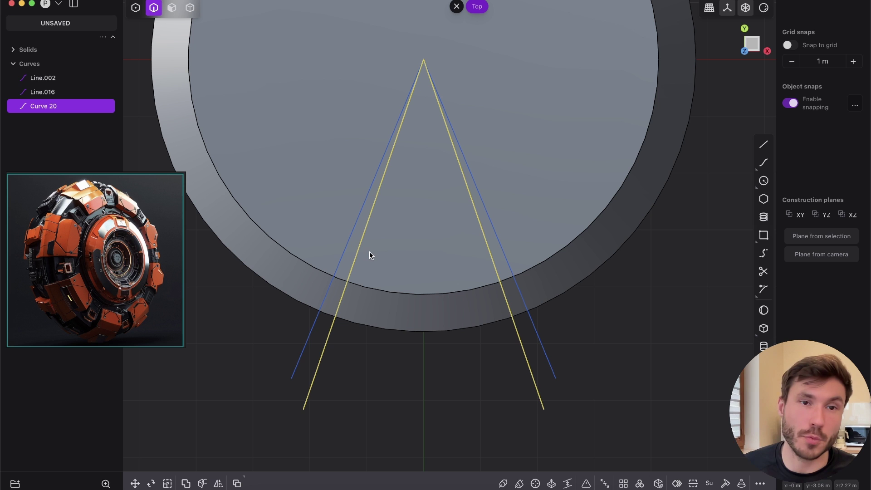
Draw a circle about 6.9 m in diameter at the disc's centre, inside the edge of the top face
scroll(442, 222, "up", 2)
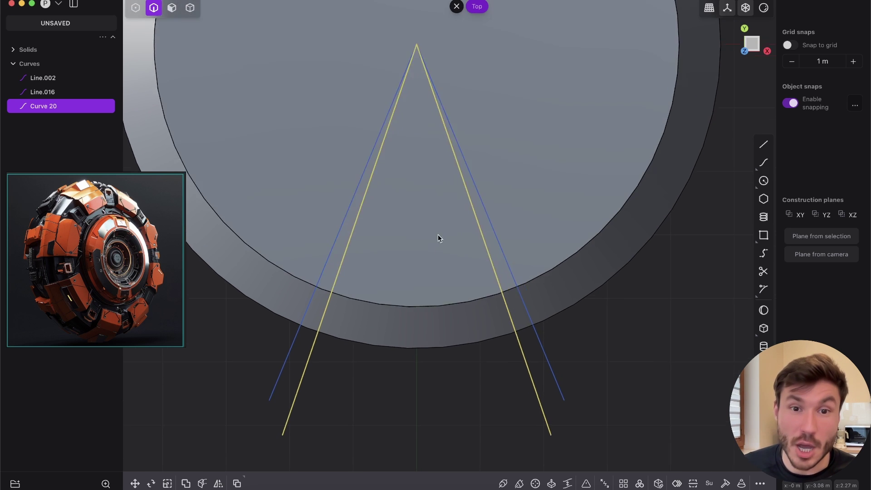
scroll(438, 260, "down", 2)
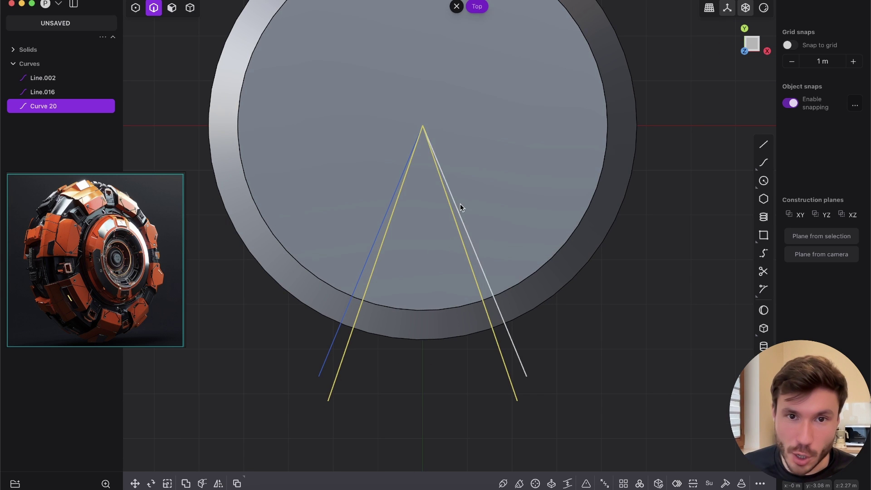
scroll(403, 254, "up", 1)
scroll(467, 269, "up", 1)
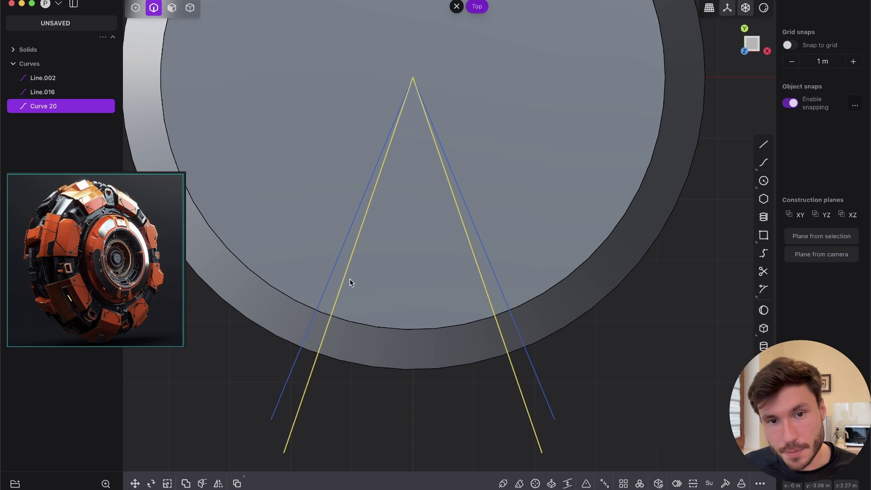
left_click(430, 328)
key("f")
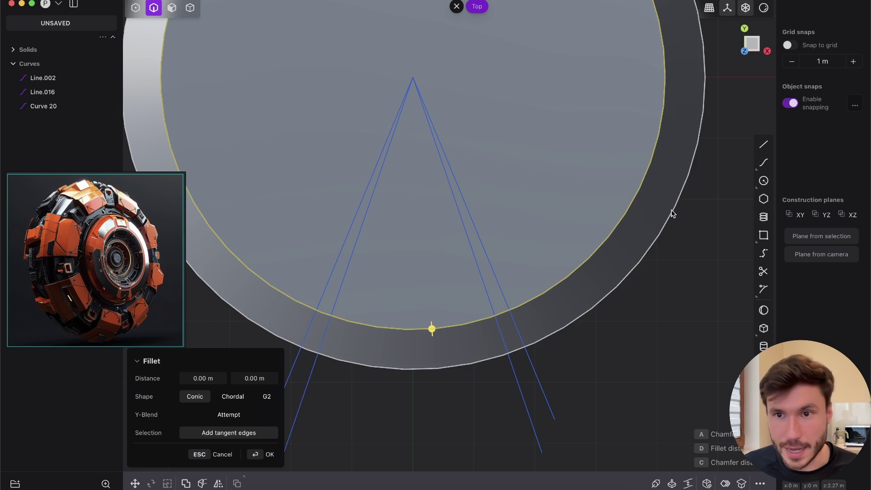
left_click(764, 181)
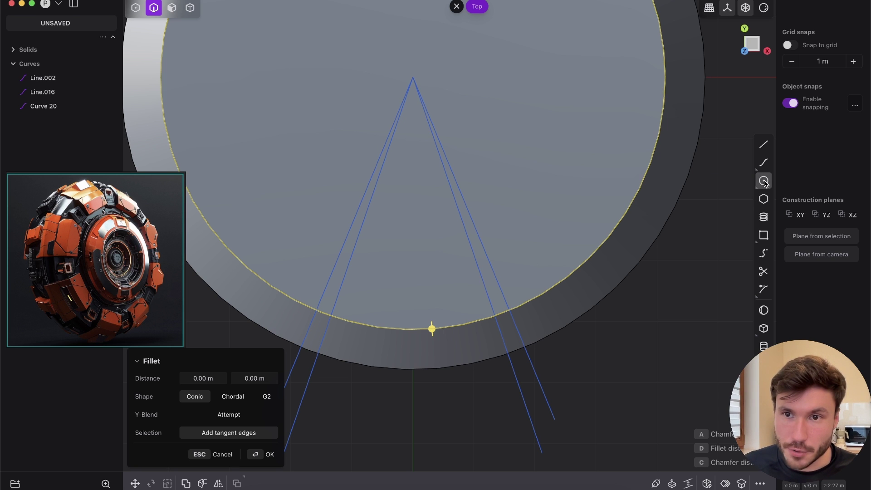
left_click(413, 77)
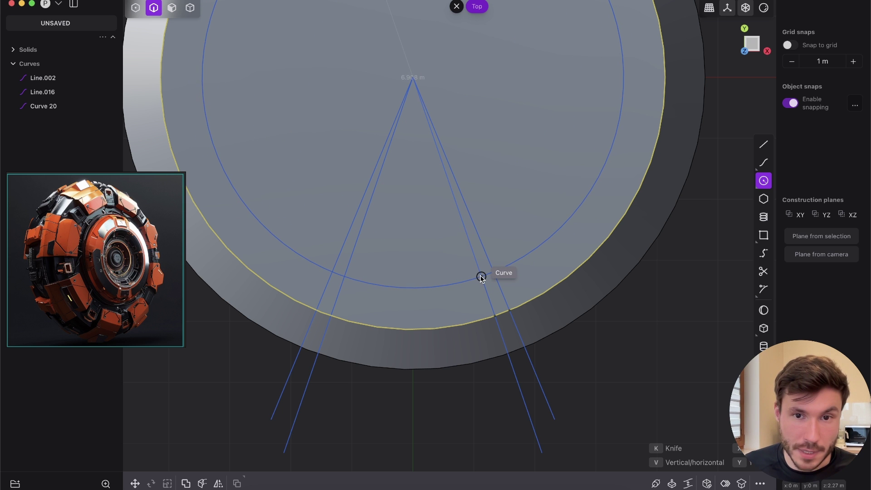
left_click(497, 297)
scroll(486, 287, "down", 5)
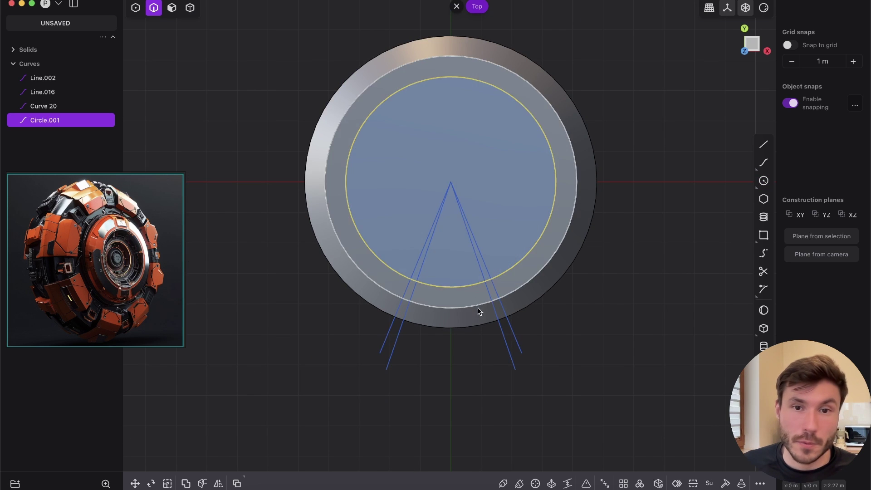
Move the circle and the inner V-shaped curve about 0.87 m up along Z, clear of the disc's top face
middle_click_drag(480, 313, 530, 178)
scroll(499, 210, "up", 3)
mouse_move(487, 283)
middle_mouse_down()
mouse_move(502, 255)
mouse_move(491, 293)
middle_mouse_up()
scroll(490, 302, "up", 3)
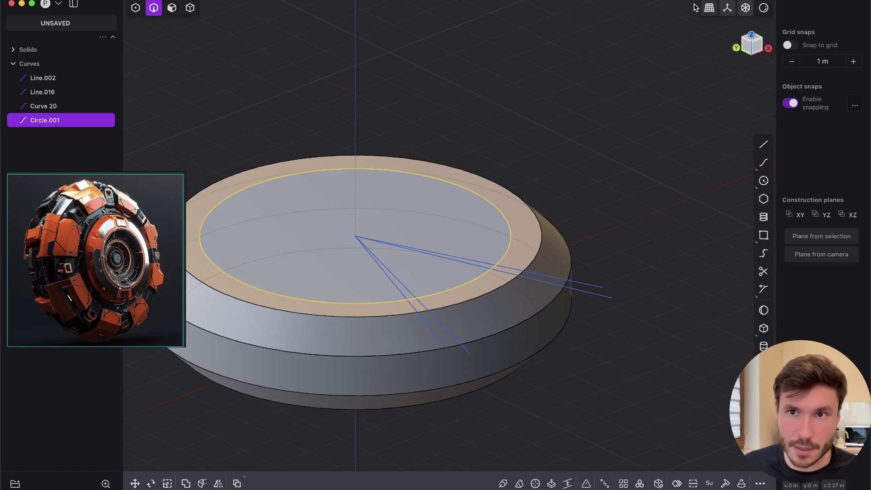
left_click(578, 294, "shift")
middle_click_drag(583, 320, 443, 288)
middle_click_drag(486, 251, 488, 298)
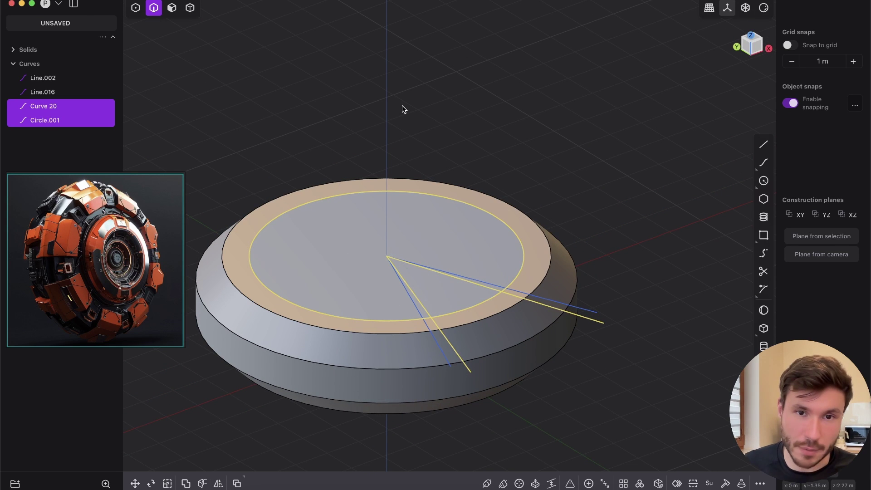
key("g")
middle_click_drag(397, 212, 399, 159)
left_click_drag(434, 184, 436, 151)
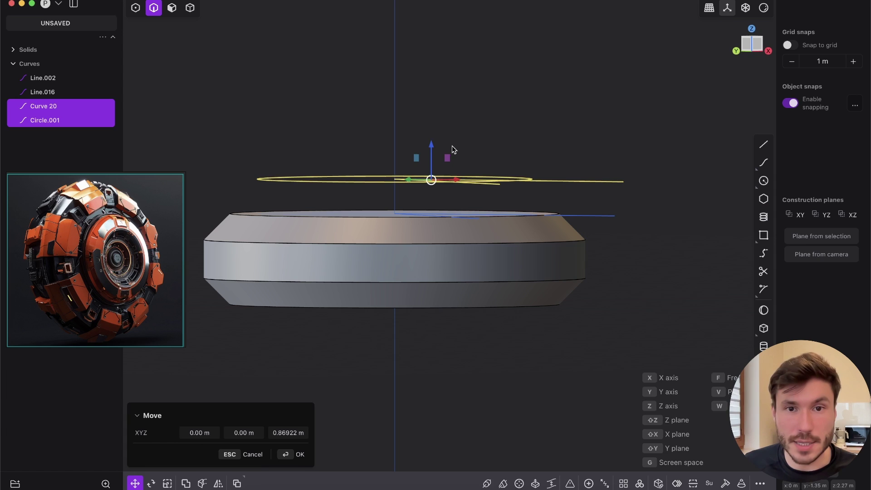
key("Return")
left_click(460, 150)
middle_click_drag(459, 152, 699, 54)
scroll(430, 231, "up", 2)
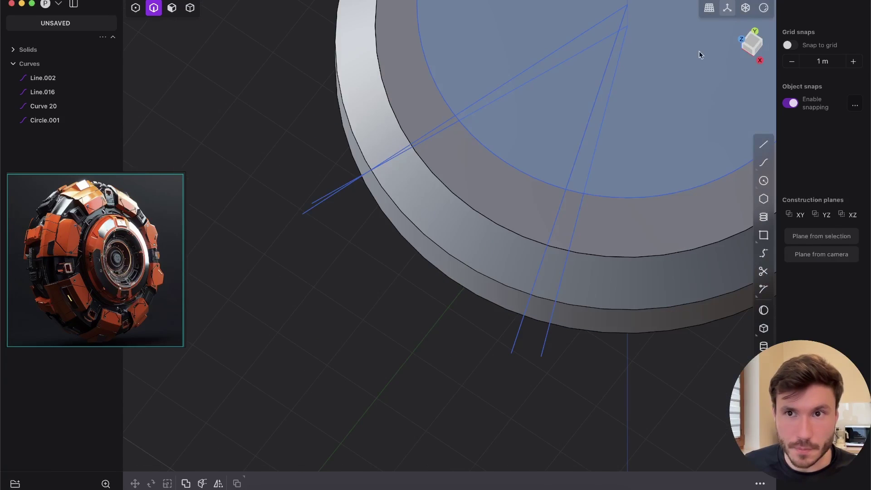
Trim the circle down to the short arc between the two lines of the inner V-shaped curve
left_click(750, 46)
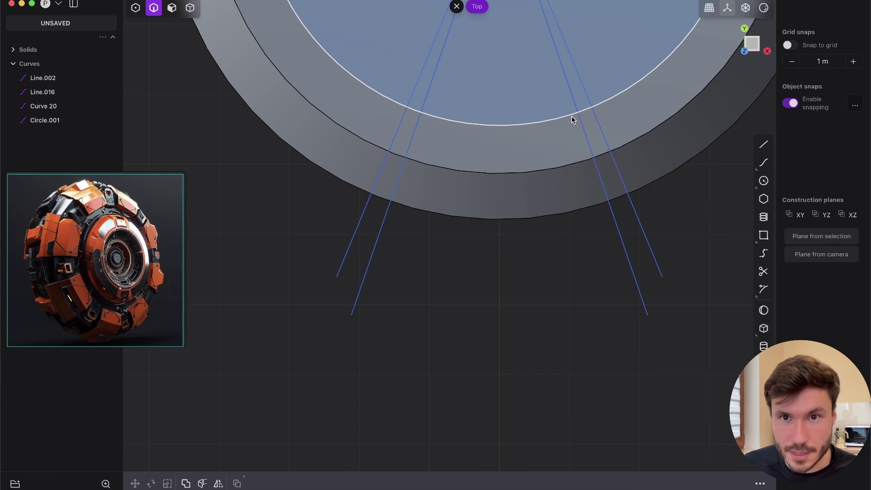
middle_click_drag(479, 161, 413, 346, "shift")
scroll(578, 172, "down", 3)
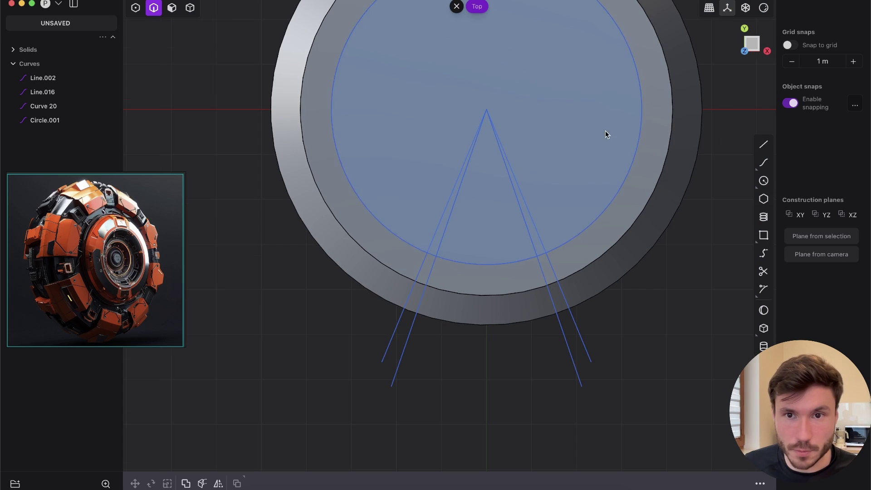
middle_click_drag(576, 188, 553, 278, "shift")
scroll(557, 215, "down", 2)
scroll(550, 308, "up", 2)
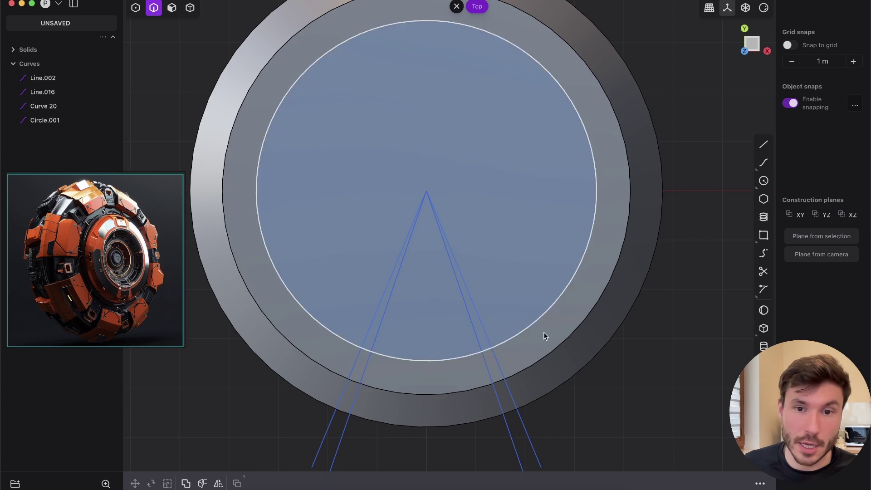
key("t")
left_click(557, 298)
Trim away both lines of the inner V between the disc's centre and the arc
scroll(484, 305, "up", 2)
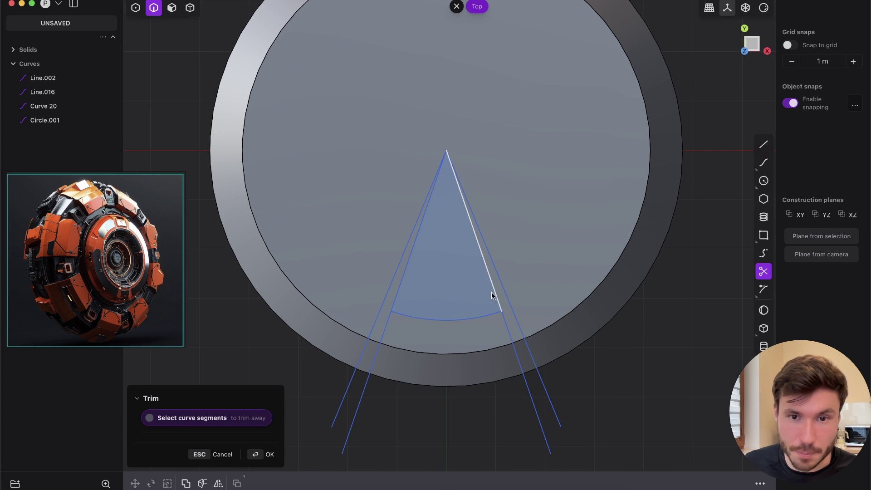
left_click(492, 296)
left_click(398, 296)
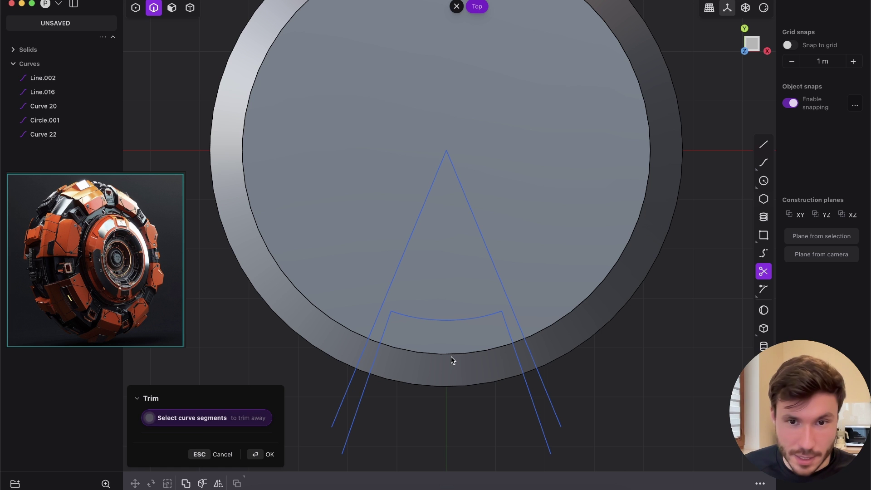
key("Escape")
Join the arc and the two remaining inner lines into one open segment profile
middle_click_drag(461, 354, 447, 282)
left_click(447, 285)
left_click(374, 333)
mouse_move(509, 301)
middle_mouse_down()
mouse_move(443, 286)
mouse_move(493, 305)
middle_mouse_up()
left_click(493, 304)
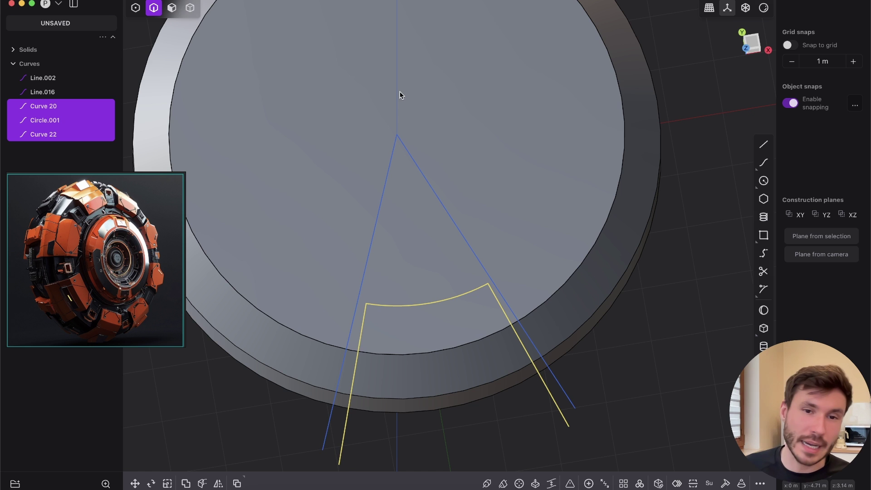
middle_click_drag(445, 282, 604, 171)
mouse_move(494, 194)
middle_mouse_down("shift")
mouse_move(488, 197)
mouse_move(497, 189)
middle_mouse_up("shift")
left_click(753, 41)
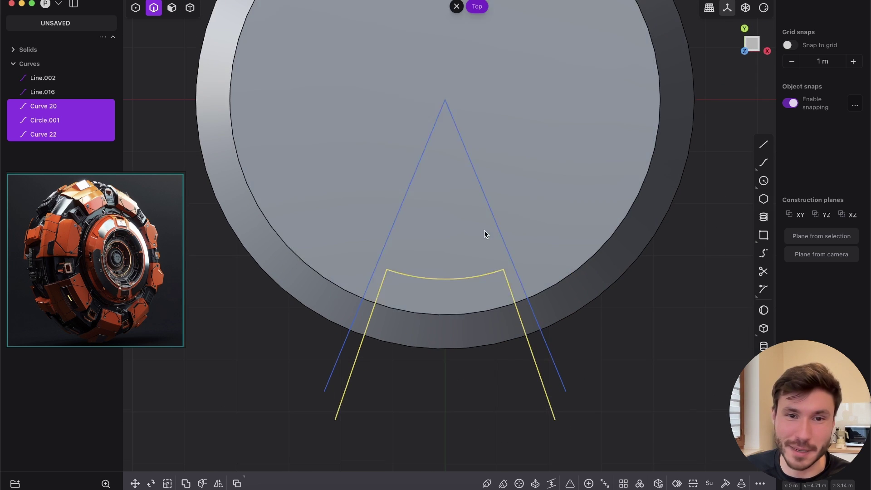
scroll(352, 170, "up", 1)
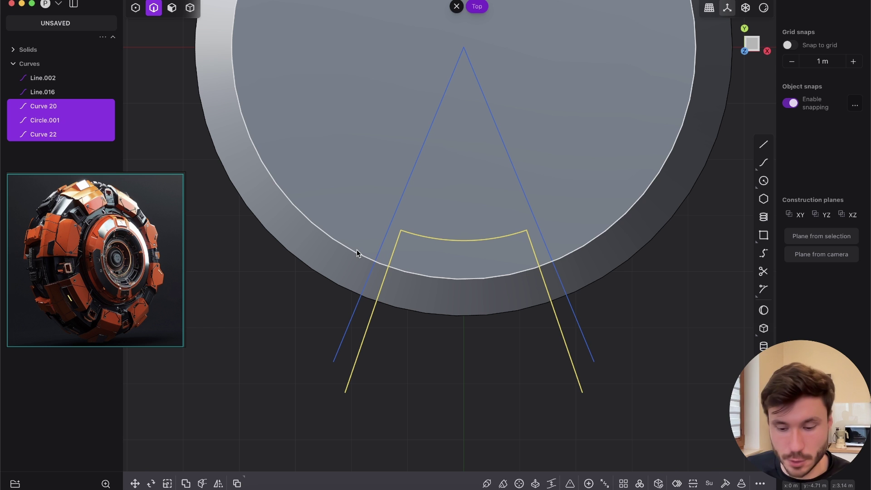
key("j")
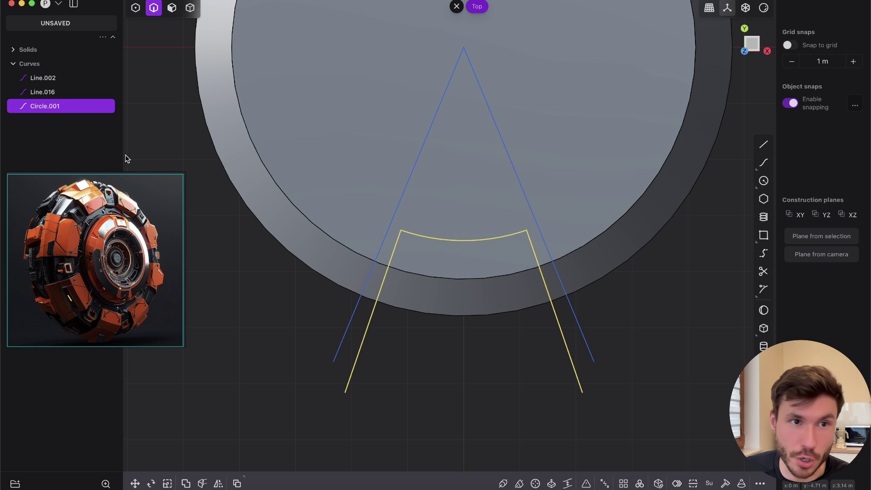
Fillet the two corners where the arc meets the side lines of the joined profile
scroll(434, 244, "up", 2)
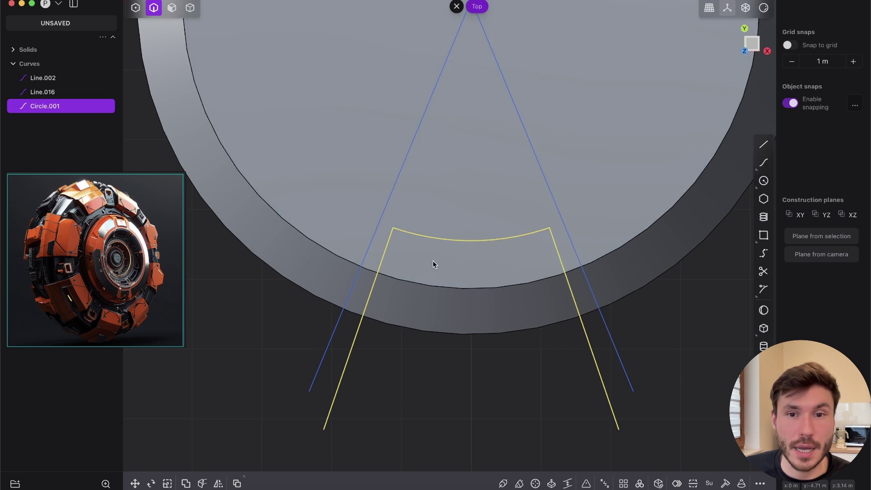
scroll(433, 261, "up", 2)
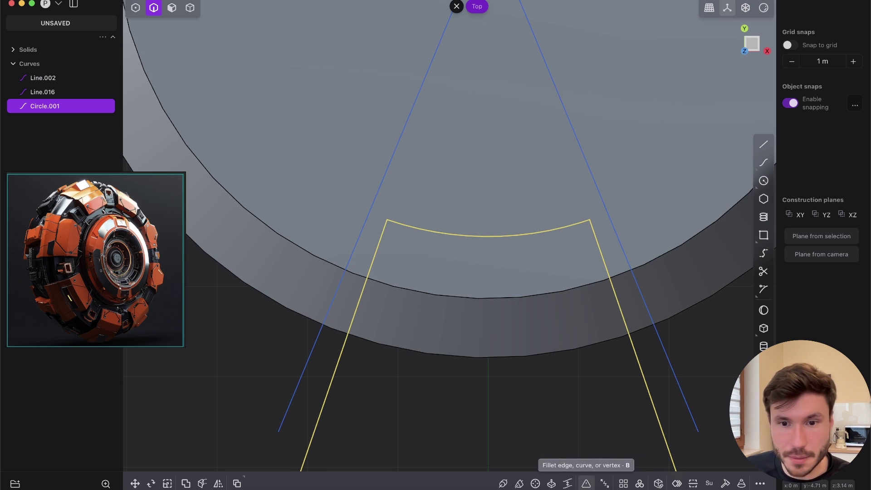
left_click(587, 484)
mouse_move(488, 350)
left_mouse_down()
mouse_move(498, 344)
mouse_move(494, 363)
left_mouse_up()
left_click(269, 460)
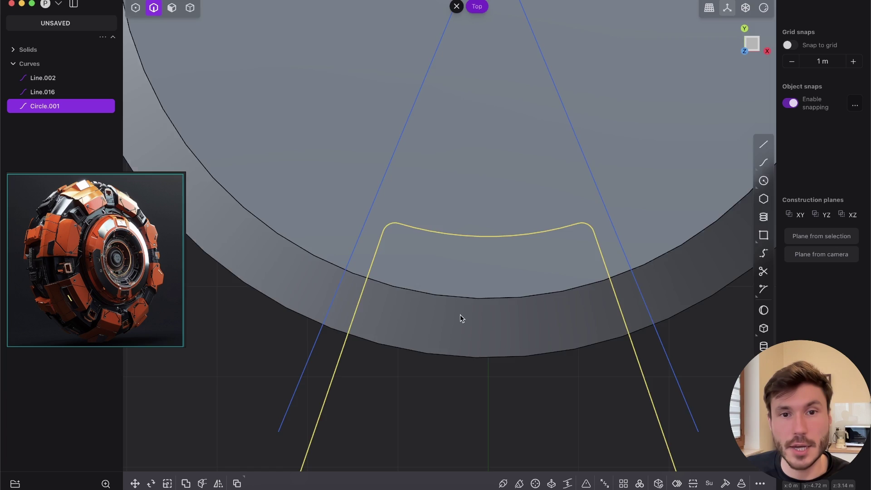
Imprint the filleted profile onto the disc along the Z vector in both directions, with completion set to None
scroll(462, 301, "down", 5)
middle_click_drag(466, 290, 499, 218)
left_click(752, 40)
middle_click_drag(444, 297, 521, 272)
middle_click_drag(483, 155, 505, 255)
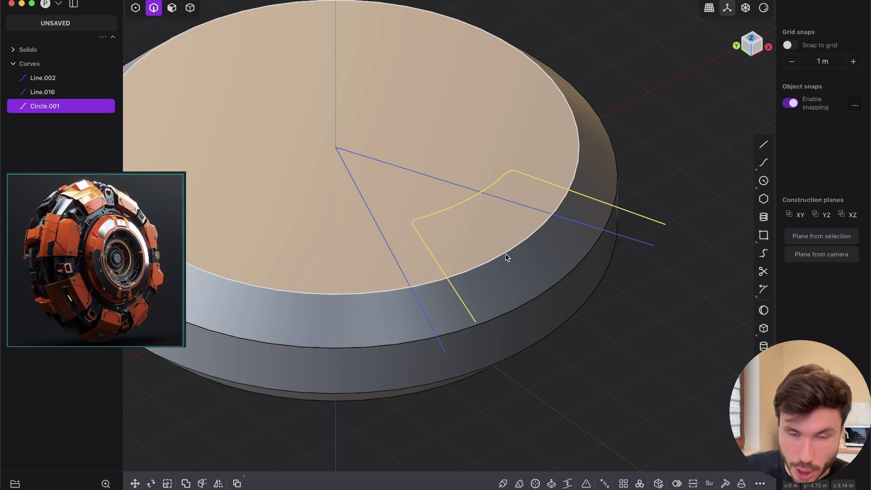
key("f")
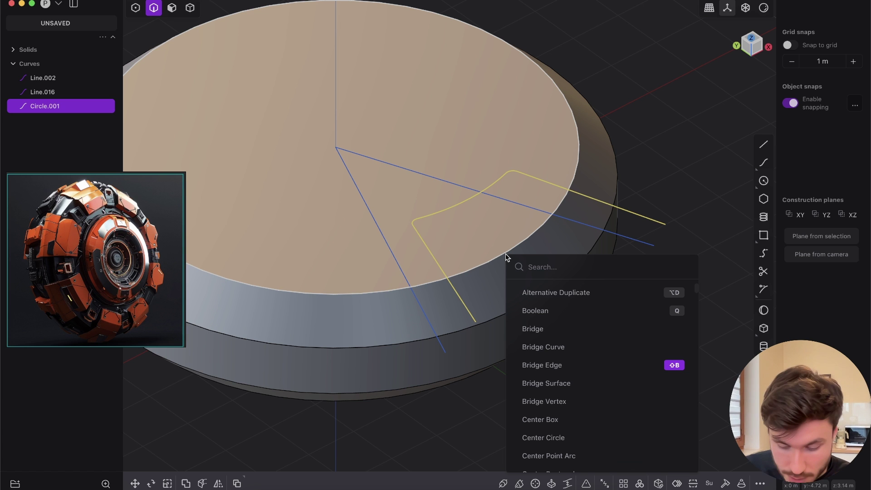
type("impri")
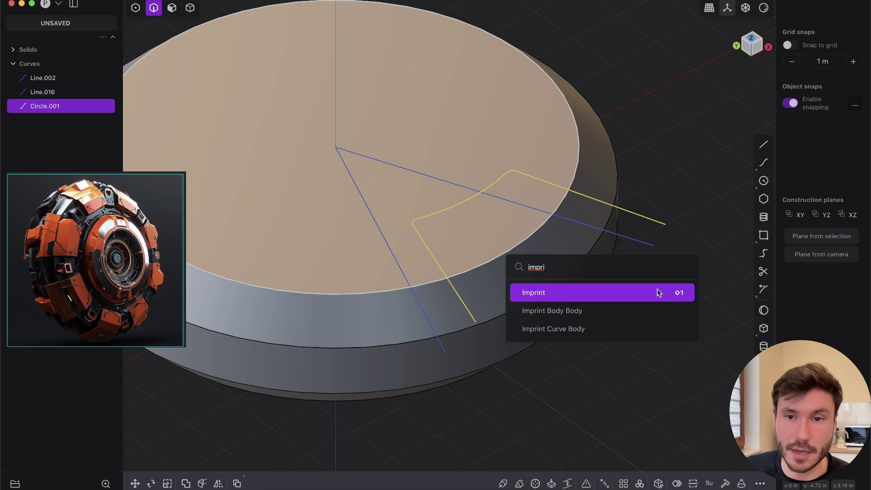
left_click(539, 294)
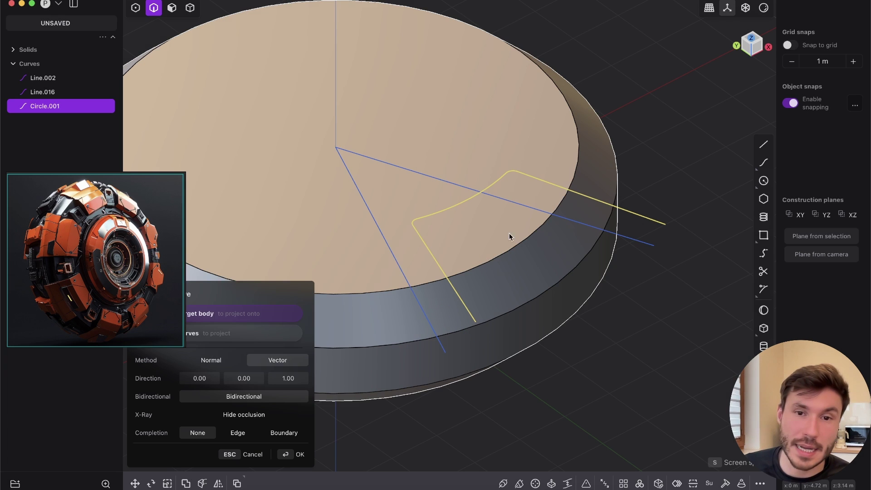
middle_click_drag(366, 451, 464, 307)
middle_click_drag(477, 277, 492, 262, "shift")
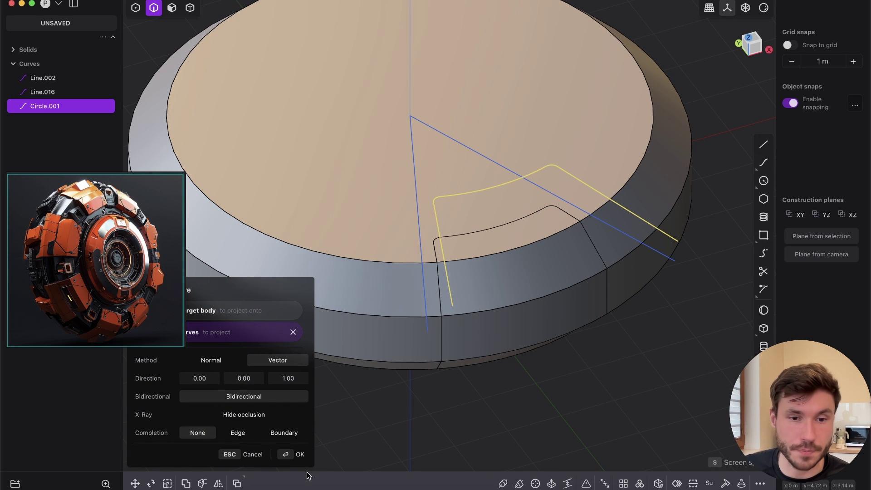
left_click(300, 455)
Delete the filleted profile curve from above the disc
left_click(477, 200)
middle_click_drag(500, 182, 493, 282)
key("Delete")
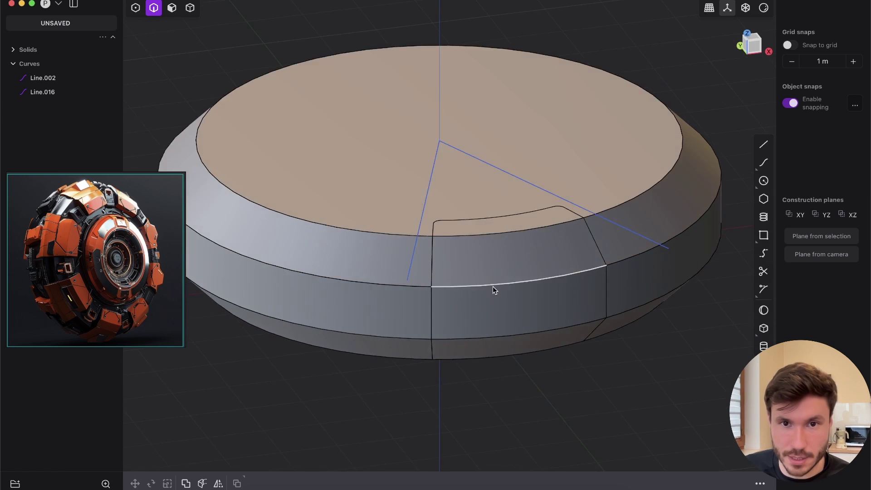
Select all imprinted segment faces with Offset Face active: top, upper chamfer, side wall, lower chamfer and bottom
key("3")
middle_click_drag(477, 221, 395, 231)
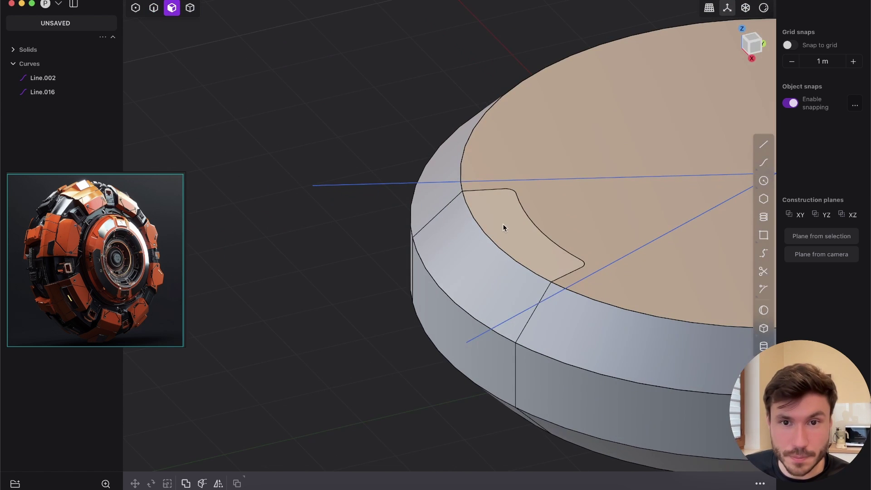
left_click(507, 227)
key("o")
middle_click_drag(507, 228, 477, 272)
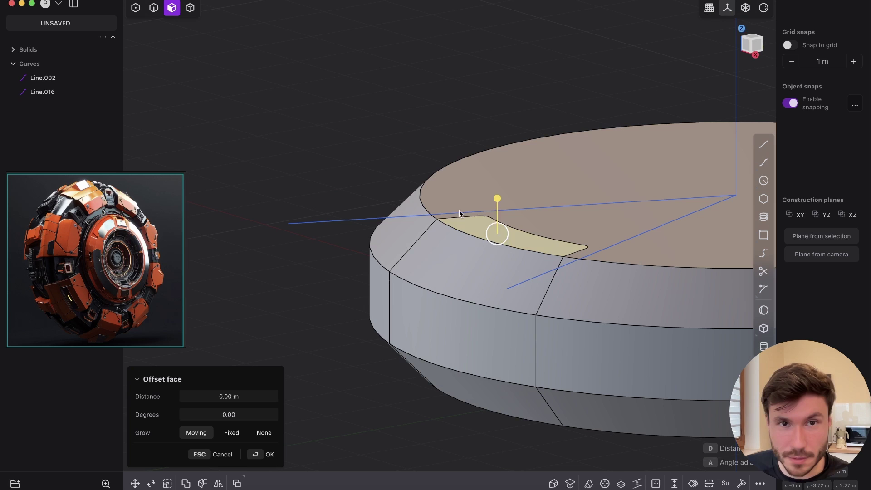
middle_click_drag(445, 263, 484, 294)
left_click(484, 297, "shift")
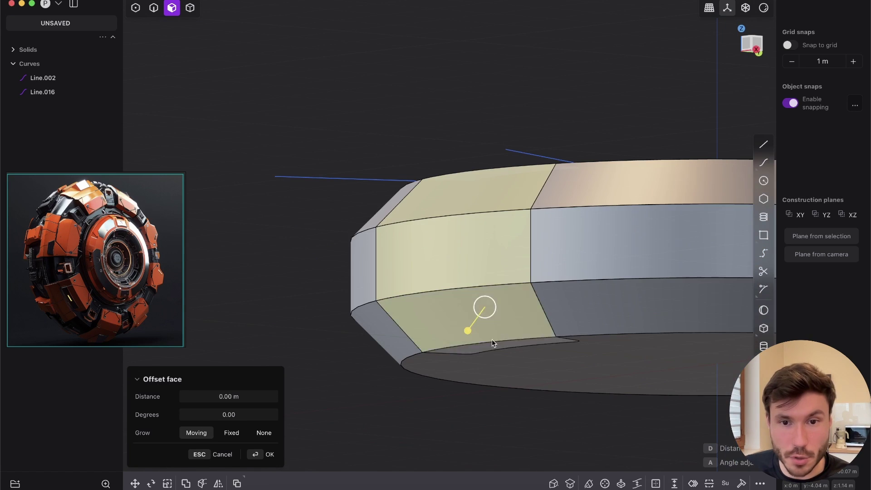
middle_click_drag(498, 343, 505, 349)
left_click(505, 349, "shift")
left_click_drag(504, 380, 505, 393)
middle_click_drag(515, 246, 515, 362)
left_click_drag(515, 362, 516, 365)
key("Escape")
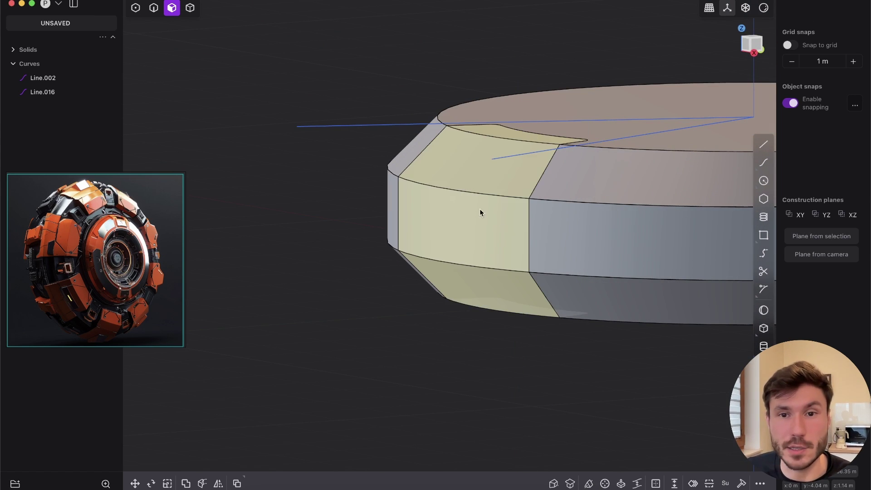
key("e")
key("Escape")
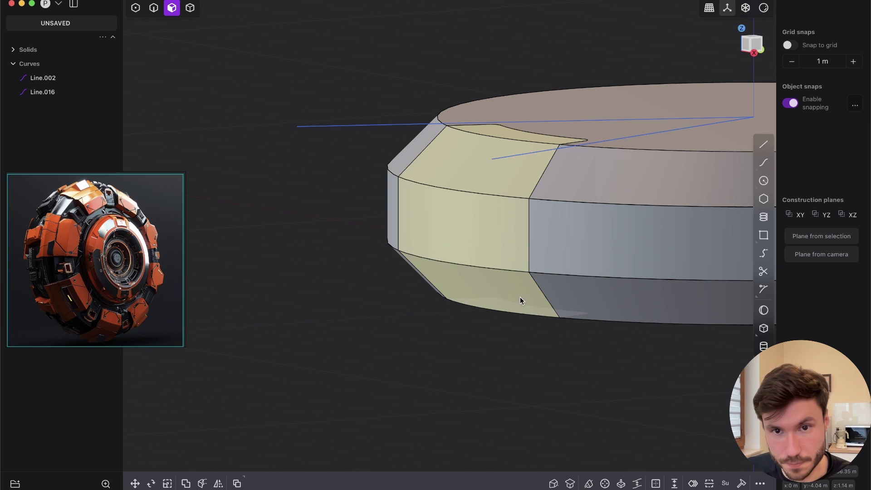
Offset the selected segment faces outward so the segment stands proud of the disc
key("o")
left_click_drag(505, 327, 499, 339)
right_click(510, 327)
key("Escape")
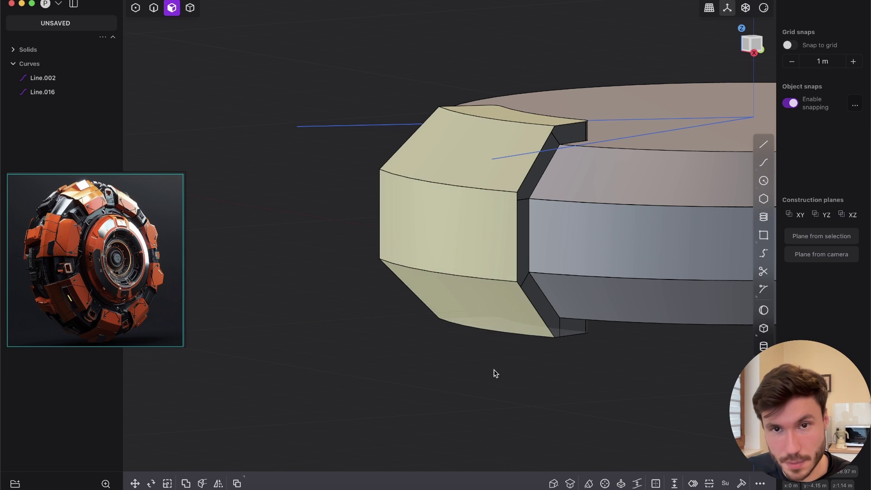
Check whether the raised segment is a separate body or part of the disc's solid
key("Escape")
key("5")
left_click(609, 178)
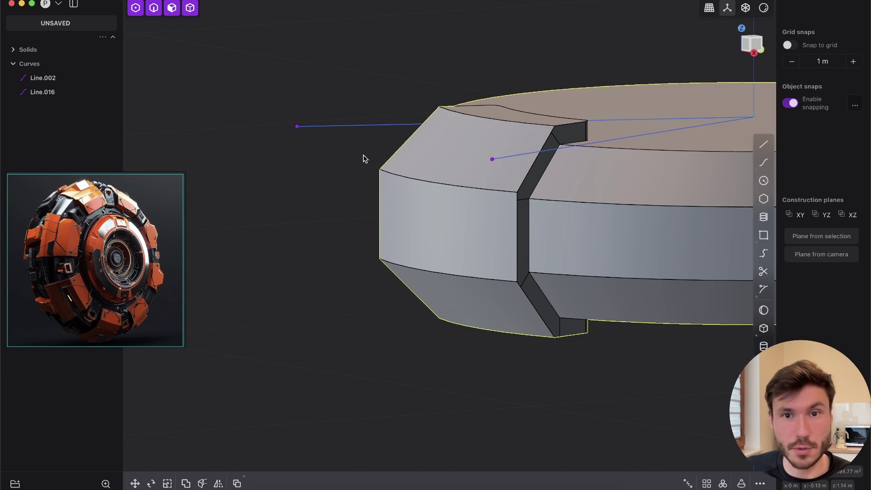
left_click(14, 50)
key("g")
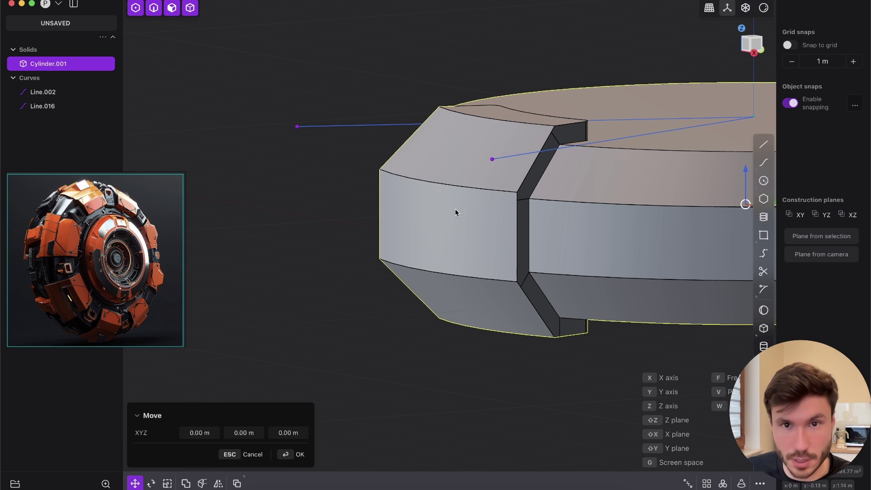
key("Escape")
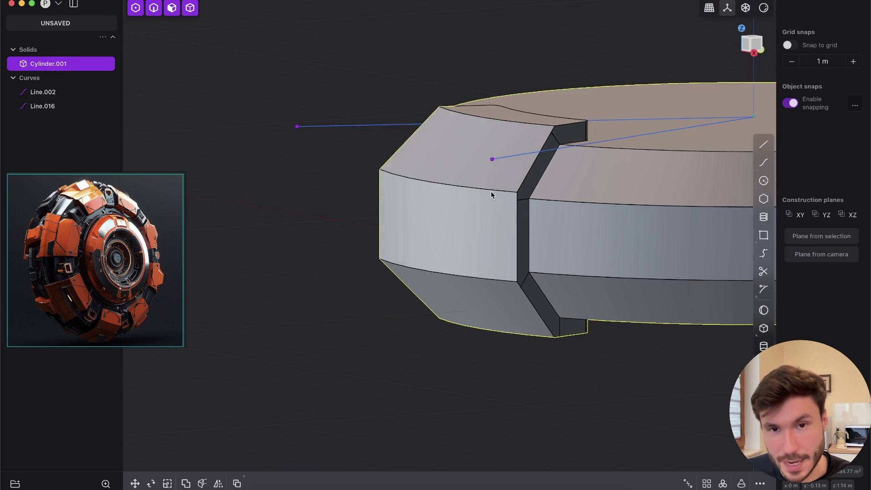
Undo the outward offset of the segment faces
key("super+z")
key("super+z")
key("super+z")
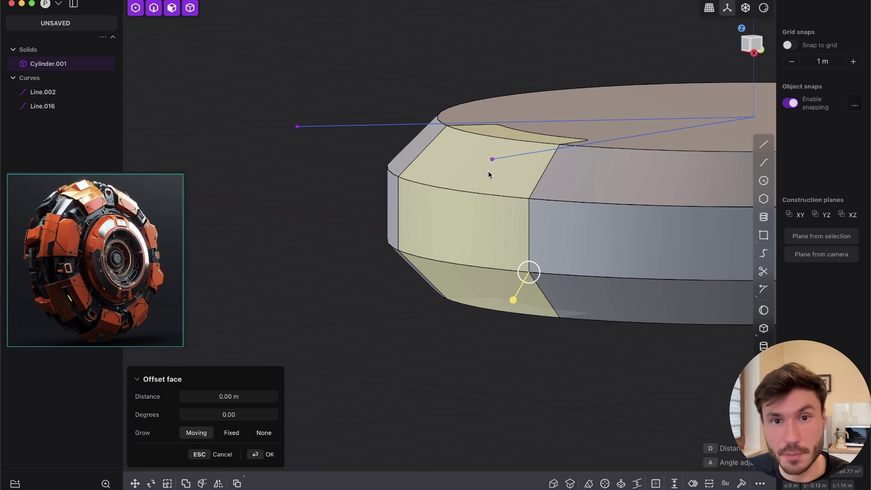
Duplicate the selected segment faces in place as a separate sheet body
middle_click_drag(488, 171, 438, 186, "shift")
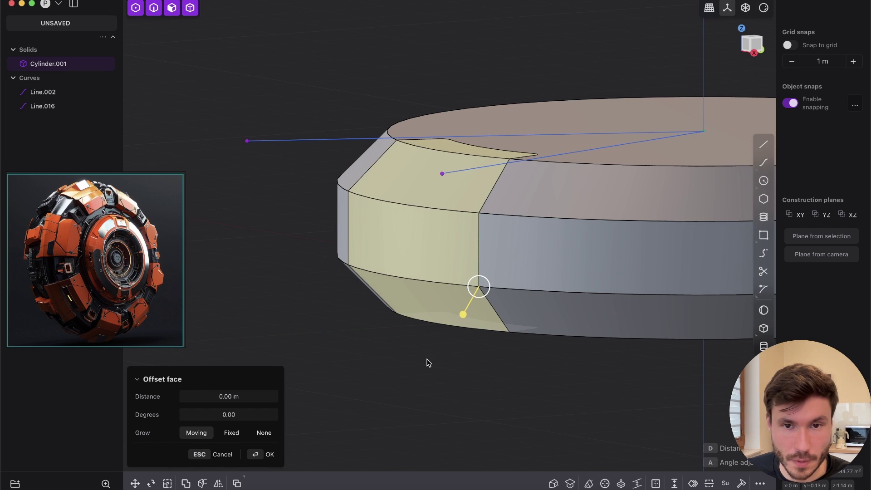
middle_click_drag(436, 349, 477, 174)
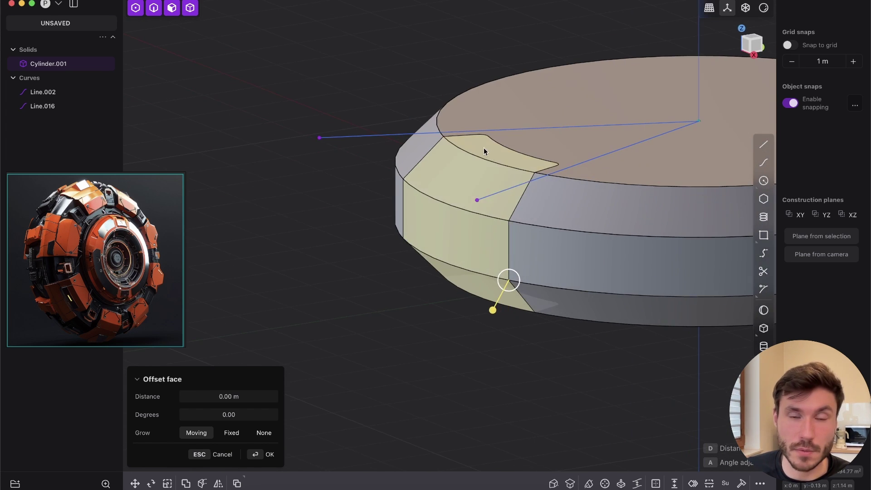
middle_click_drag(445, 259, 485, 316)
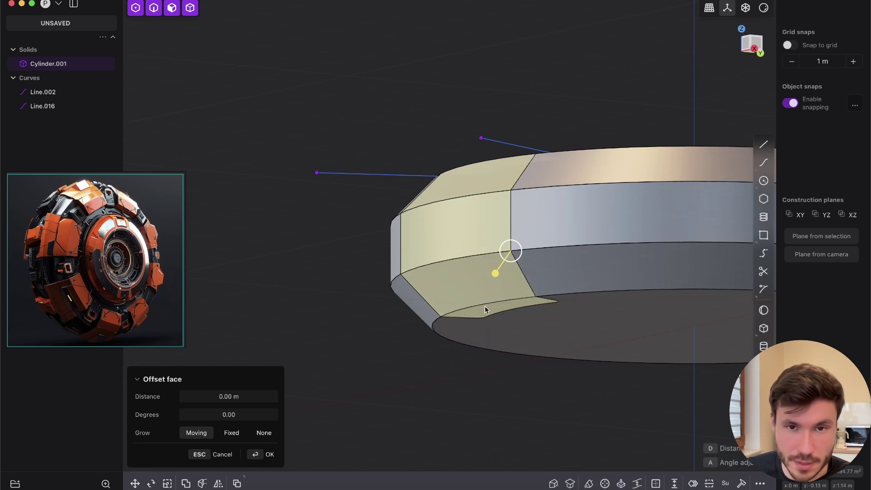
left_click(172, 8)
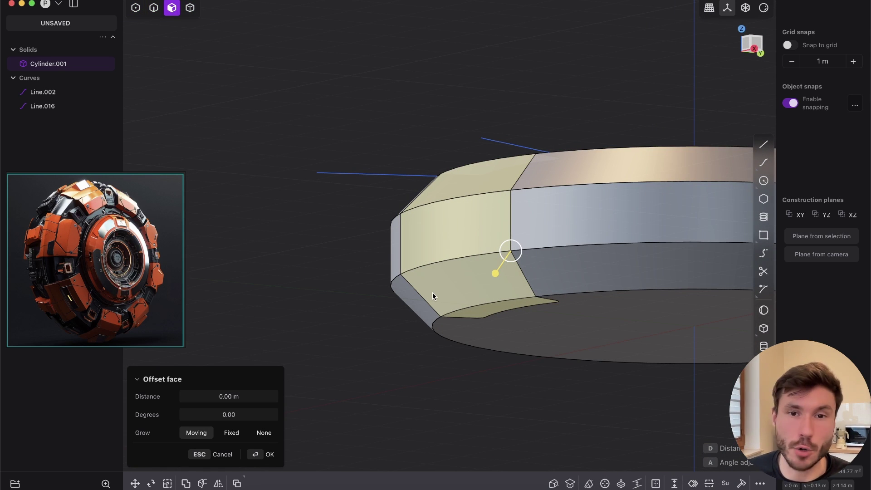
key("shift+d")
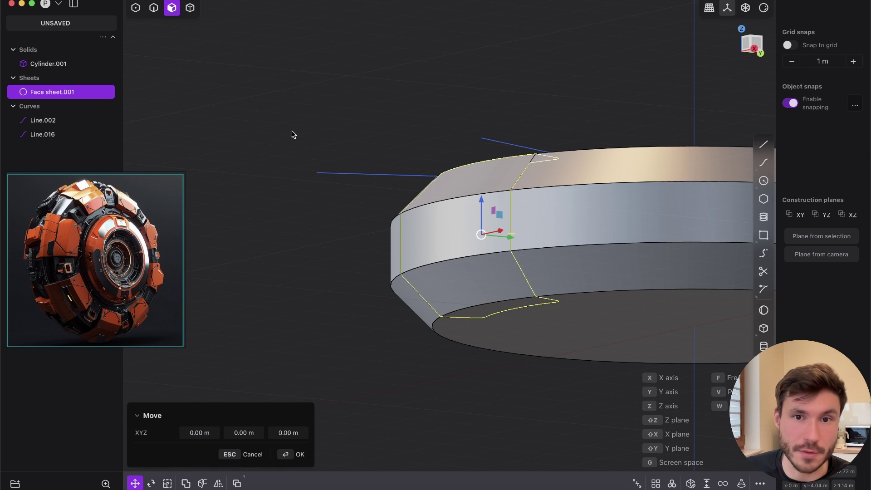
left_click_drag(437, 185, 359, 118)
middle_click_drag(359, 119, 463, 216)
key("Escape")
Thicken the duplicated segment sheet outward by about 0.148 m into a solid panel
scroll(459, 179, "up", 3)
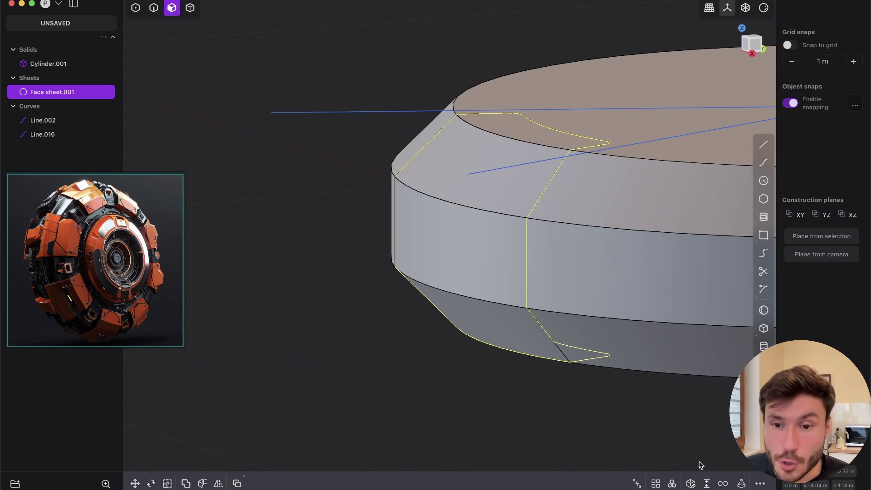
left_click(707, 484)
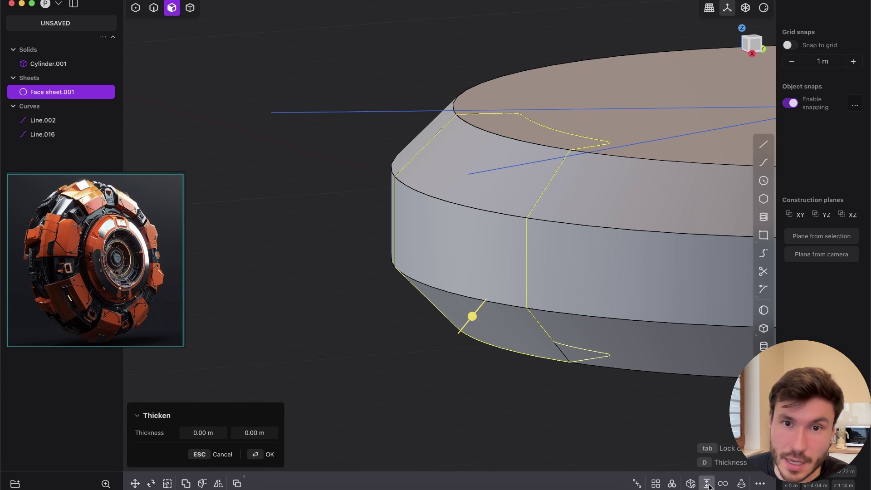
left_click_drag(471, 316, 466, 334)
middle_click_drag(466, 333, 517, 216)
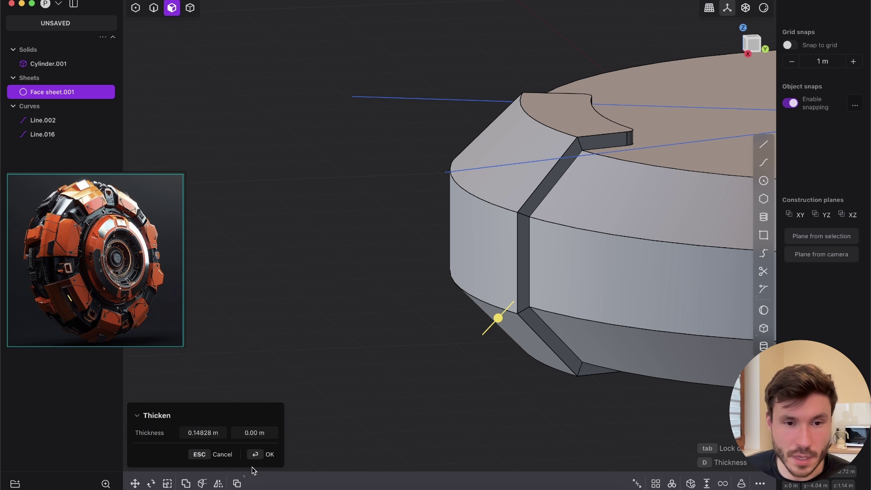
left_click(271, 461)
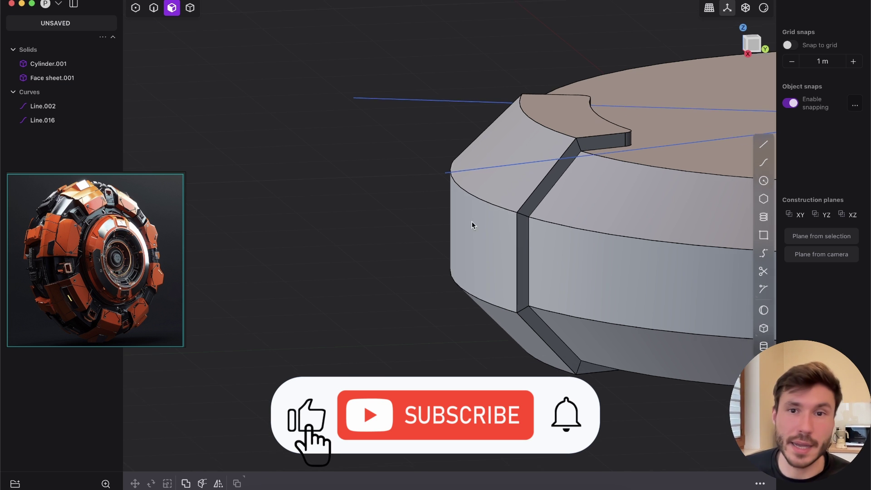
scroll(471, 221, "down", 5)
middle_click_drag(560, 167, 671, 213)
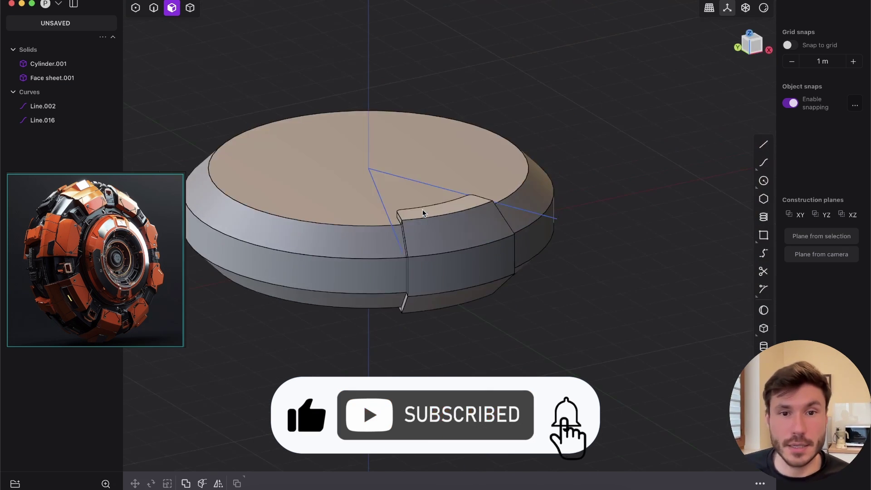
Fillet the long curved edges between the panel's outer faces to soften its bends
scroll(423, 213, "up", 5)
middle_click_drag(411, 289, 407, 190)
key("2")
left_click(437, 149)
key("f")
middle_click_drag(510, 233, 546, 196)
left_click(513, 288)
left_click(451, 373)
middle_click_drag(458, 175, 511, 251)
left_click_drag(455, 370, 454, 369)
key("Return")
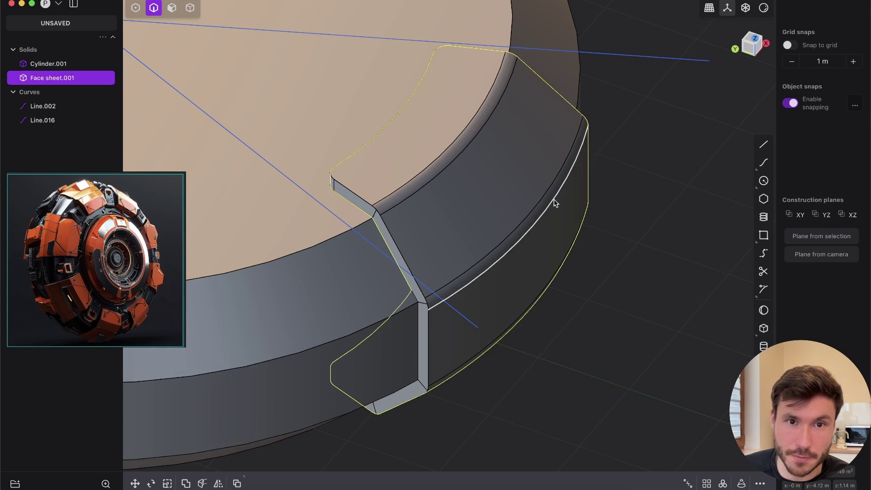
Chamfer the edge loop around the panel's outer perimeter by about 0.061 m
left_click(391, 244)
key("f")
left_click_drag(391, 237, 399, 233)
key("Escape")
key("b")
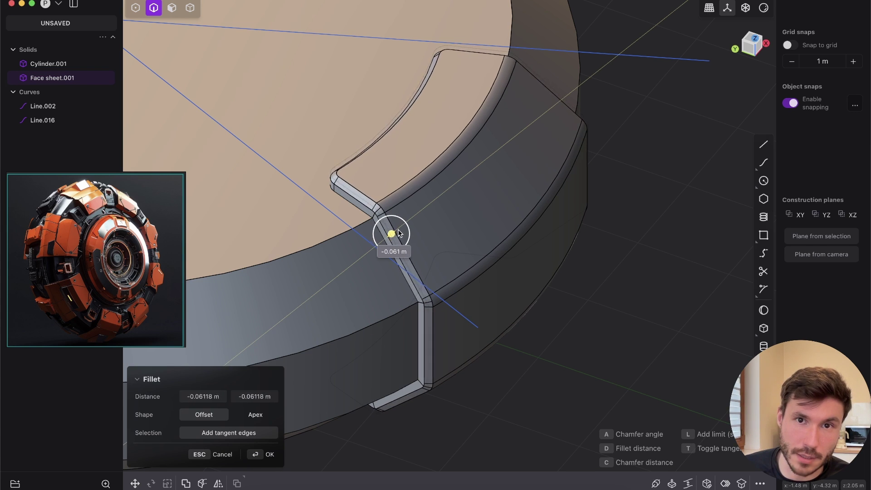
key("Return")
Join the two guide lines meeting at the disc's centre into a single curve
middle_click_drag(463, 179, 422, 204)
left_click(435, 400)
scroll(436, 289, "down", 5)
middle_click_drag(490, 180, 468, 239, "shift")
left_click(473, 221)
left_click(436, 201, "shift")
middle_click_drag(436, 201, 398, 179)
key("j")
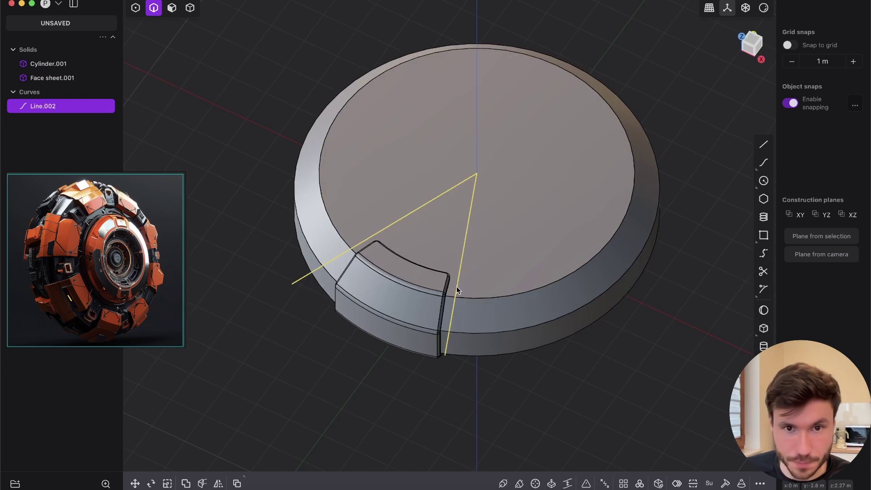
middle_click_drag(473, 287, 464, 391)
left_click(465, 377)
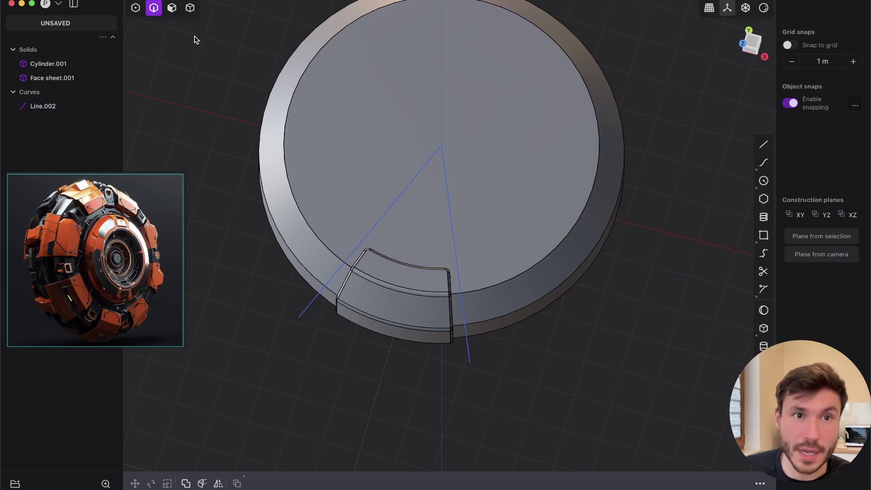
Create a 360-degree radial array of the armour panel around the disc's centre with 8 instances
left_click(190, 13)
left_click(396, 292)
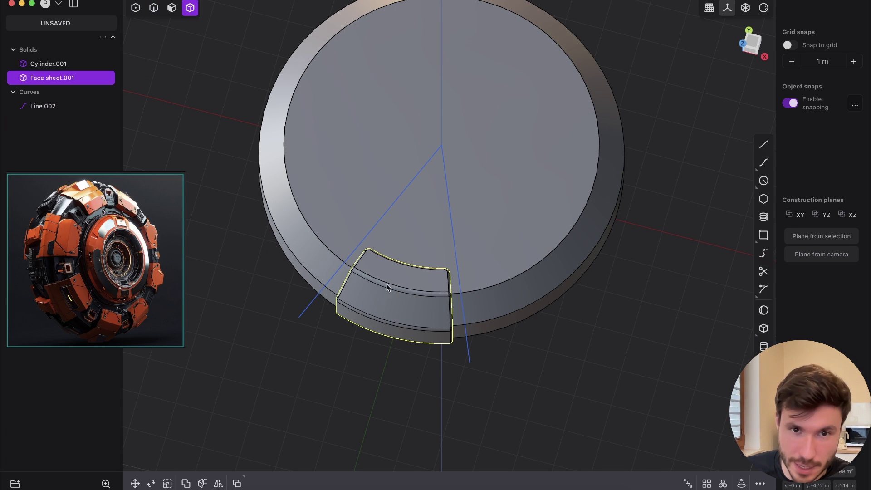
left_click(751, 42)
middle_click_drag(548, 275, 552, 308, "shift")
scroll(585, 322, "down", 3)
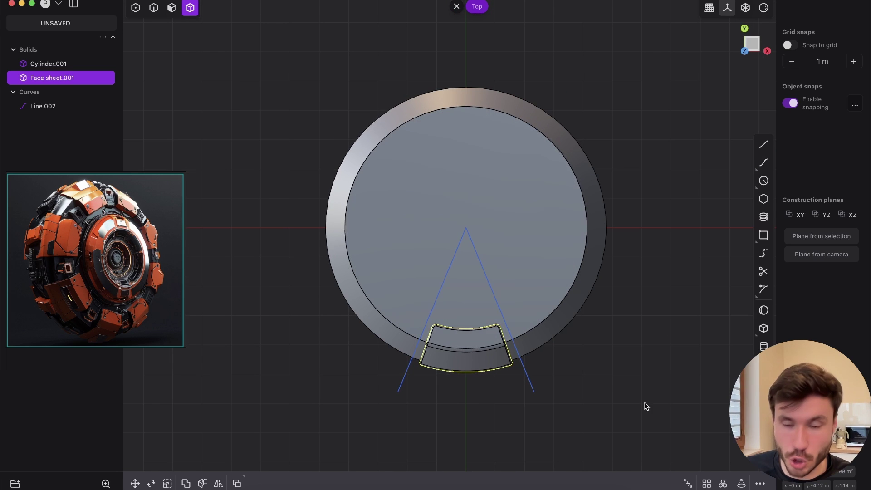
left_click(722, 483)
left_click(466, 228)
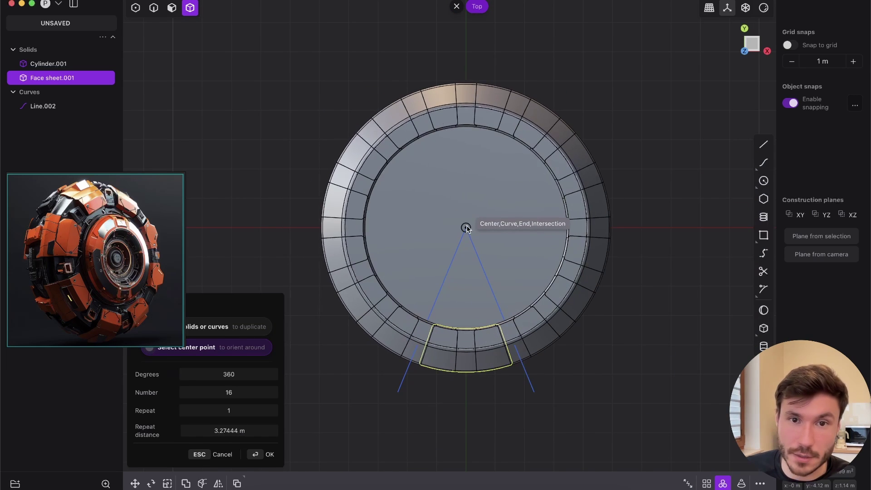
left_click_drag(240, 397, 200, 396)
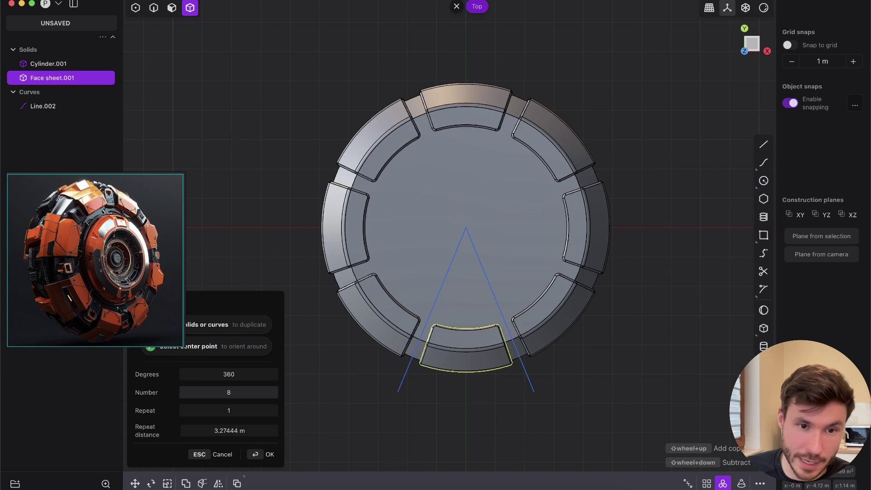
left_click(269, 453)
left_click(398, 402)
middle_click_drag(511, 258, 408, 159)
scroll(504, 272, "up", 4)
middle_click_drag(511, 346, 529, 239)
scroll(455, 290, "up", 3)
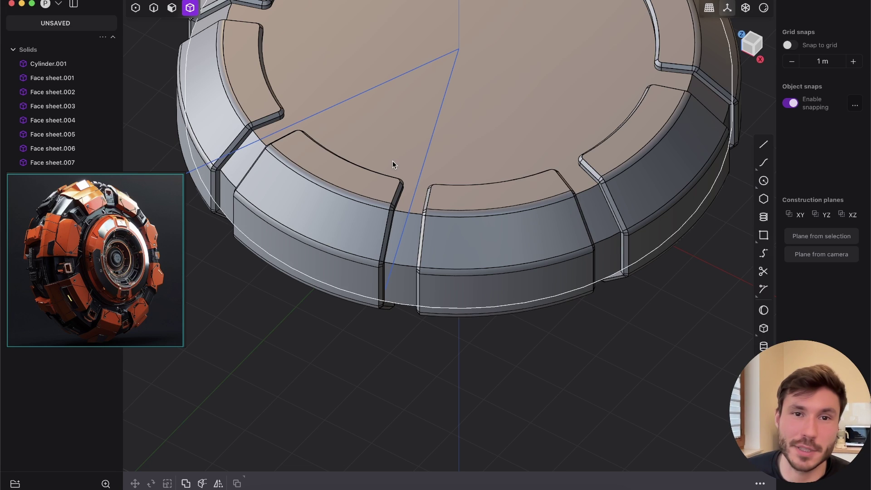
Delete the joined V-shaped guide curve above the disc
scroll(395, 200, "down", 3)
mouse_move(418, 226)
middle_mouse_down()
mouse_move(416, 195)
mouse_move(448, 180)
mouse_move(401, 206)
mouse_move(423, 211)
middle_mouse_up()
key("2")
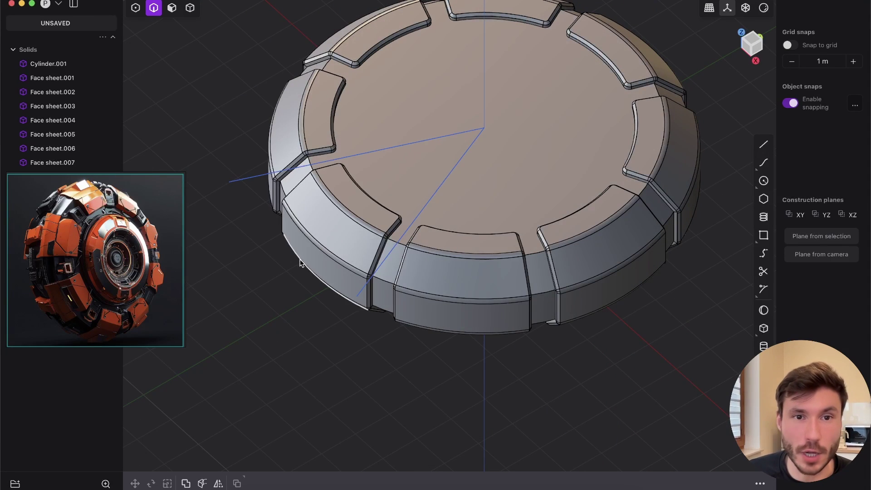
left_click(256, 175)
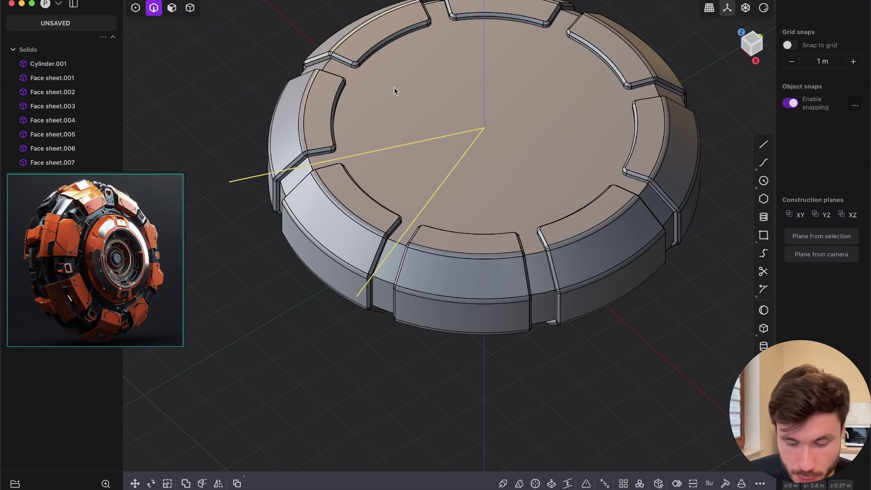
key("Delete")
middle_click_drag(442, 129, 424, 197, "shift")
scroll(428, 155, "up", 2)
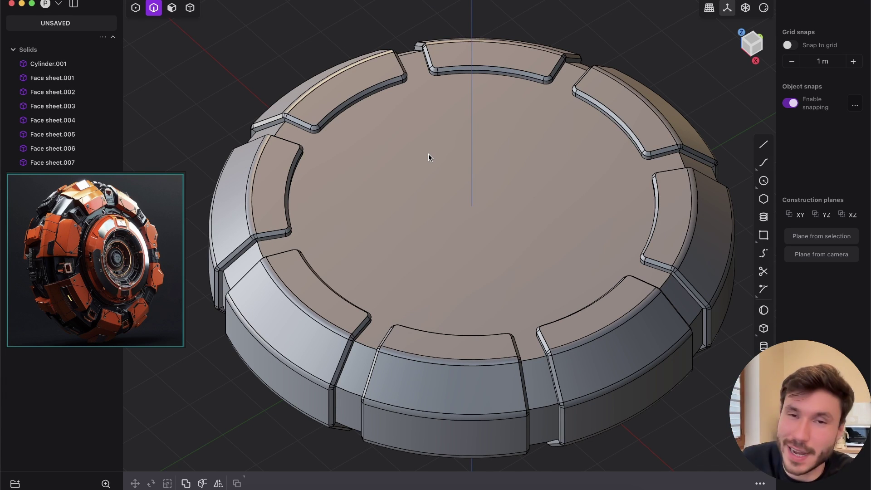
middle_click_drag(362, 210, 357, 185)
key("3")
left_click(320, 156)
left_click(189, 113)
left_click(357, 183)
key("o")
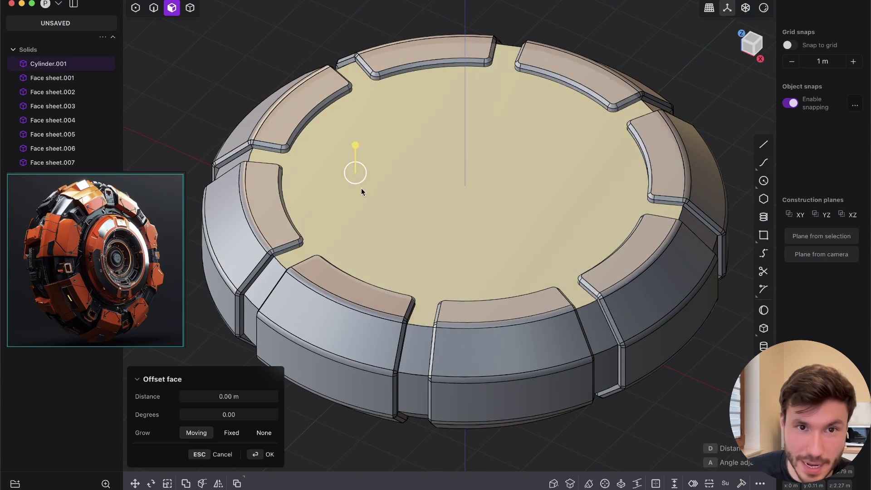
middle_click_drag(374, 151, 327, 144)
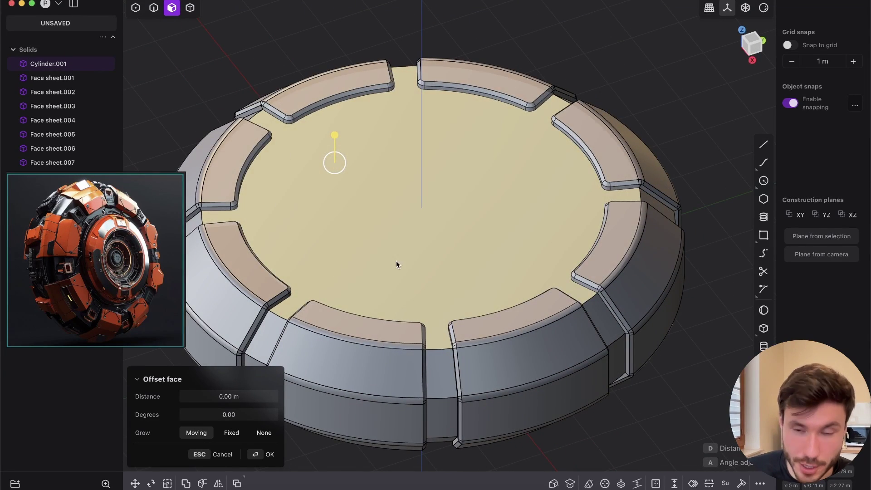
key("Escape")
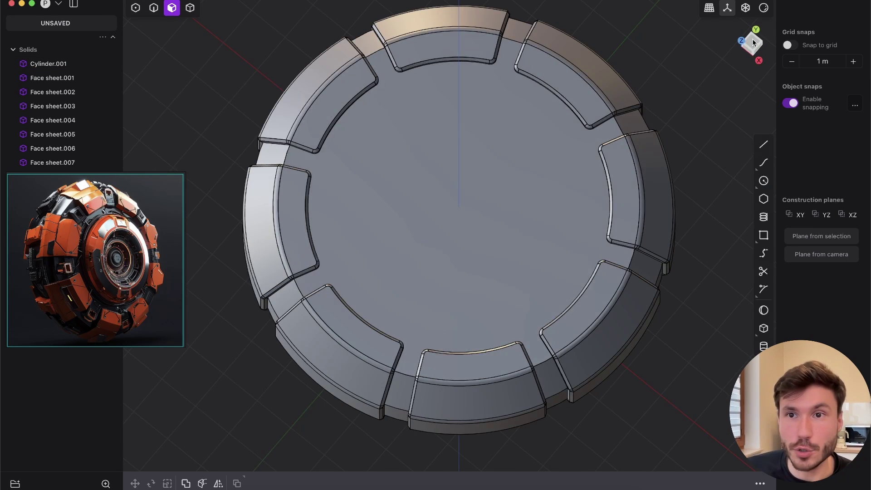
Draw a circle centred on the disc's top face in top view, reaching just inside the panels' inner edges
left_click(753, 43)
left_click(763, 180)
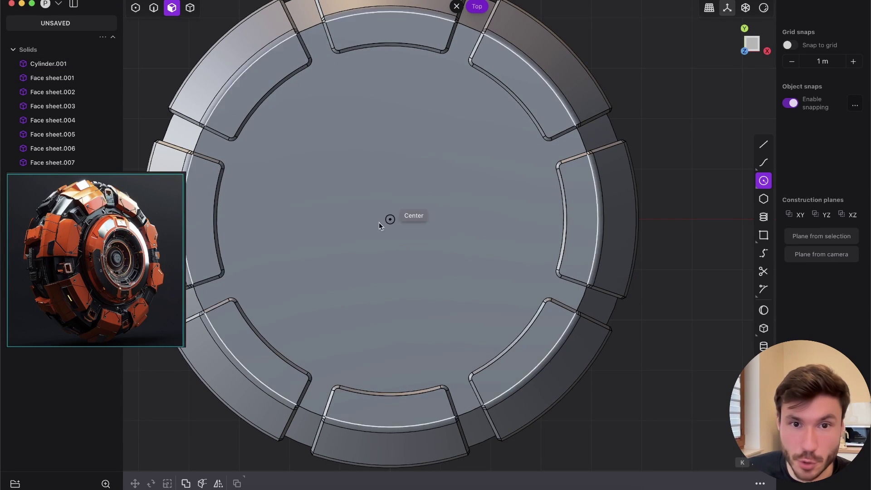
left_click(390, 219)
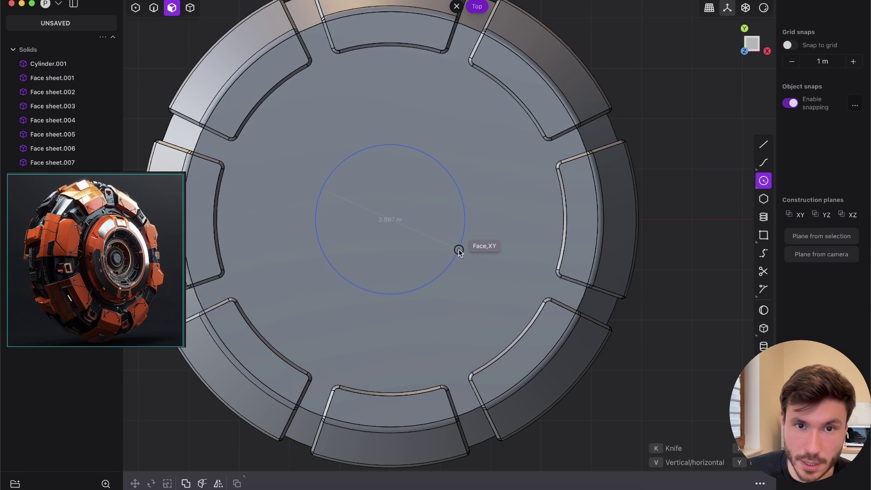
left_click(553, 222)
middle_click_drag(554, 219, 502, 253)
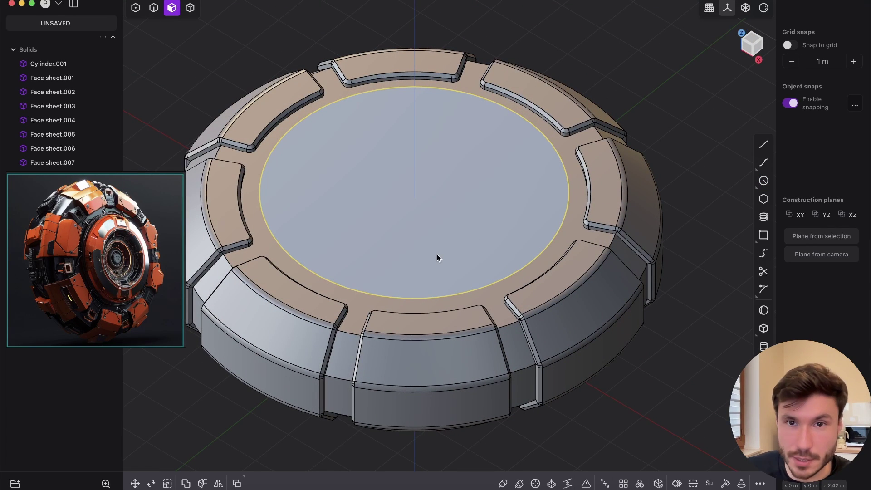
Move the circle up along Z by about 1.25 m above the disc
key("g")
middle_click_drag(347, 240, 356, 196)
left_click_drag(410, 178, 422, 115)
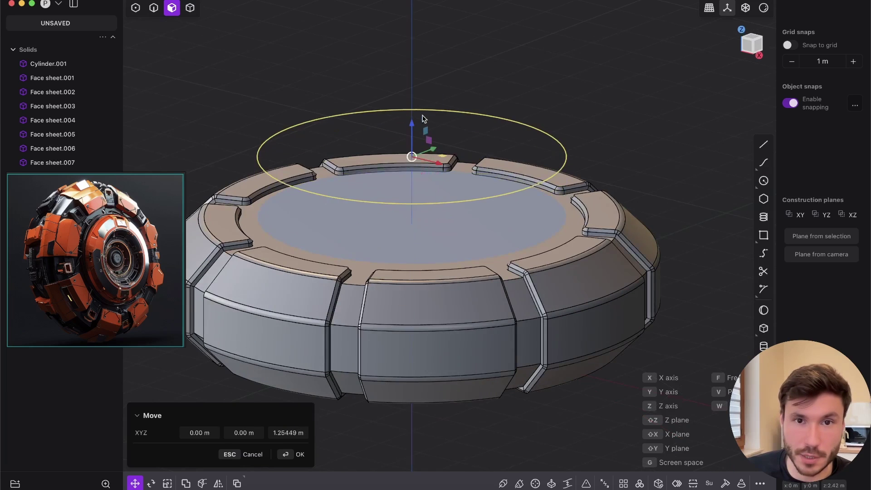
key("Return")
middle_click_drag(507, 200, 559, 137)
Imprint the raised circle onto the disc's top face and delete the circle curve
key("2")
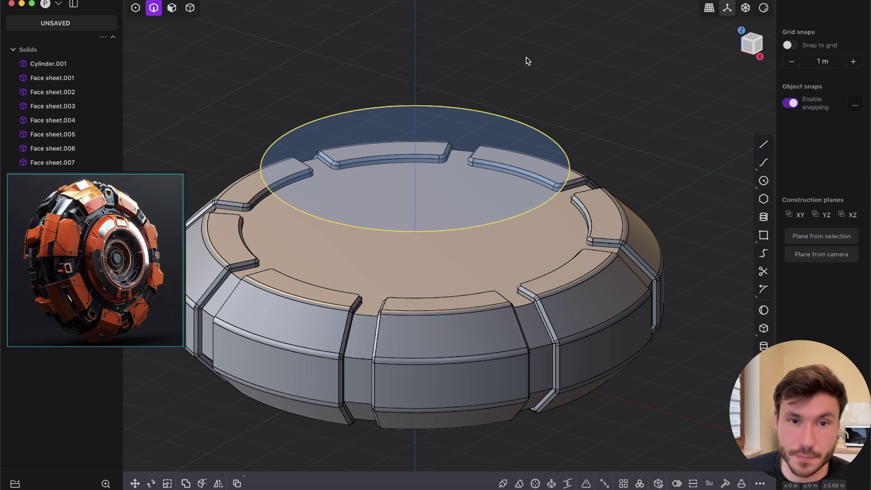
key("f")
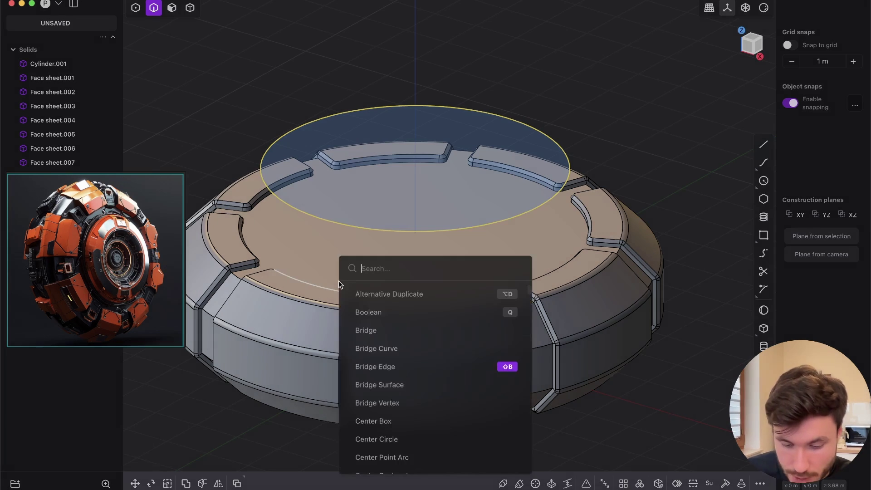
type("impo")
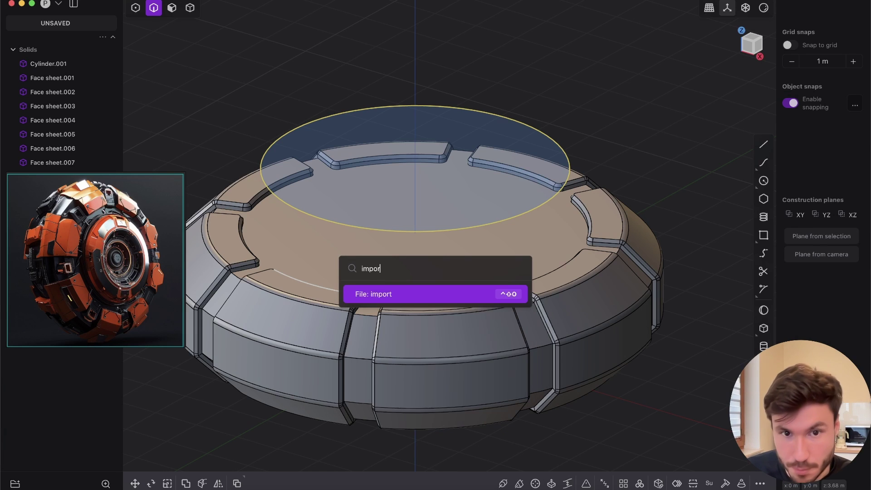
key("BackSpace")
type("r")
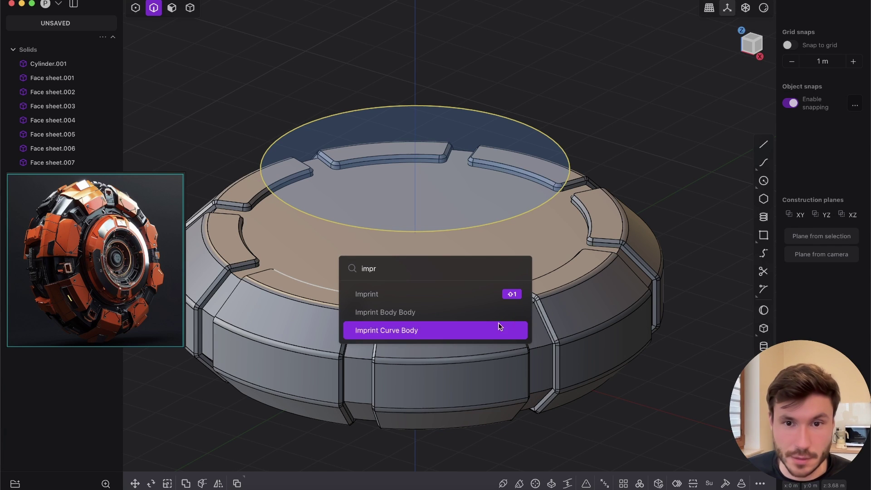
right_click(483, 295)
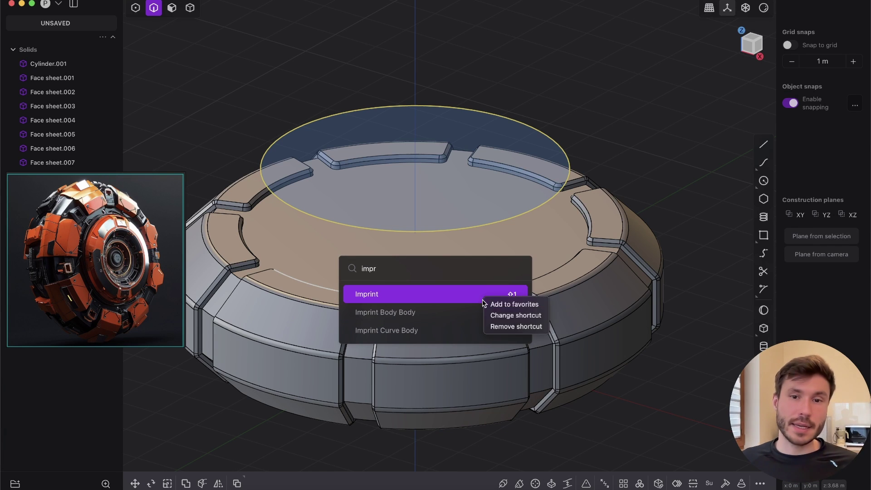
left_click(466, 264)
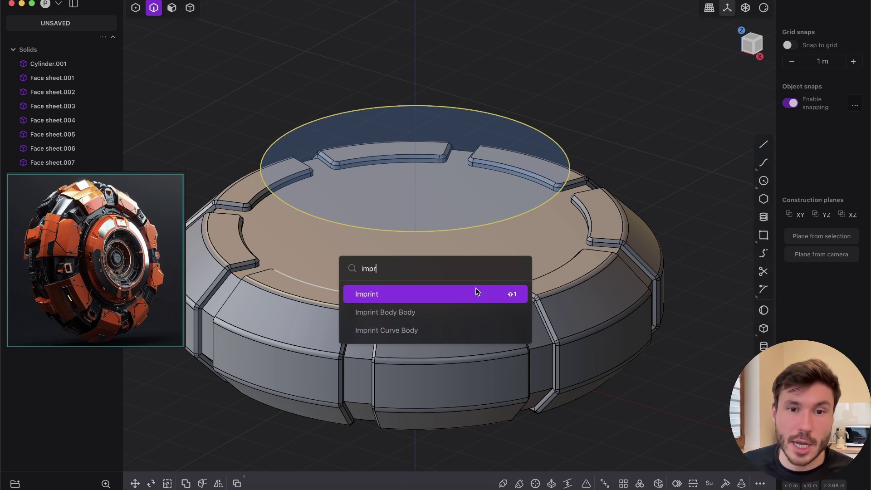
left_click(475, 293)
left_click(499, 256)
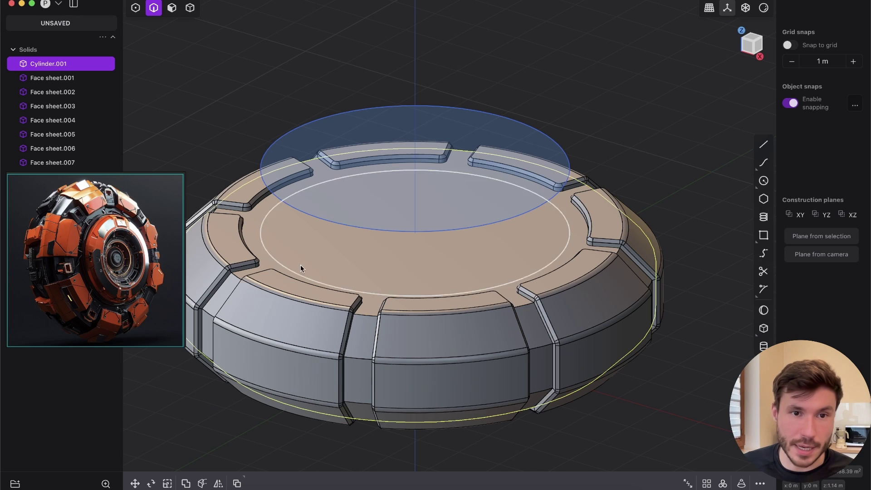
left_click(370, 229)
key("Delete")
middle_click_drag(426, 237, 442, 264)
Try to offset the imprinted circular face inward by about 0.455 m
key("3")
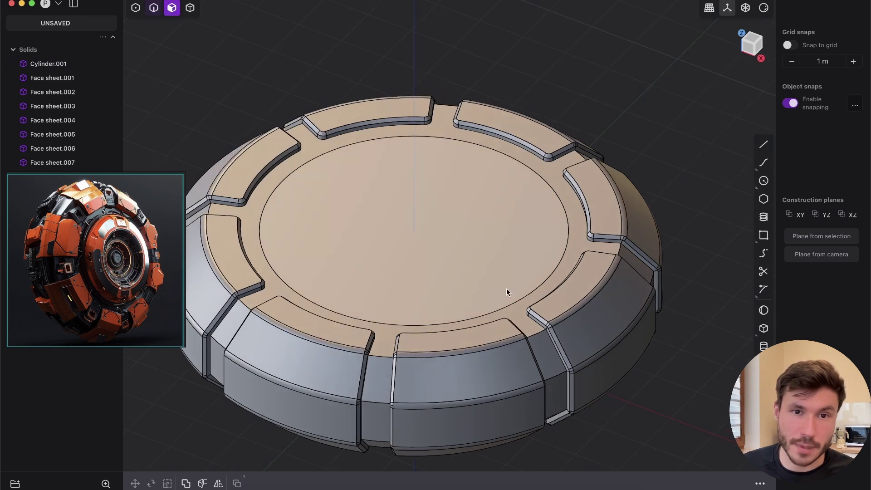
scroll(481, 227, "up", 1)
middle_click_drag(374, 206, 441, 203, "shift")
left_click(440, 208)
key("o")
middle_click_drag(439, 287, 408, 272)
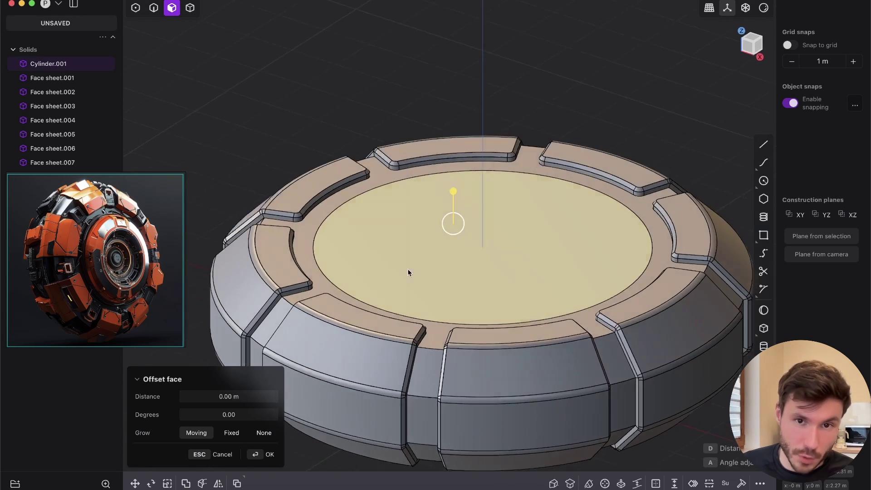
left_click_drag(452, 193, 454, 218)
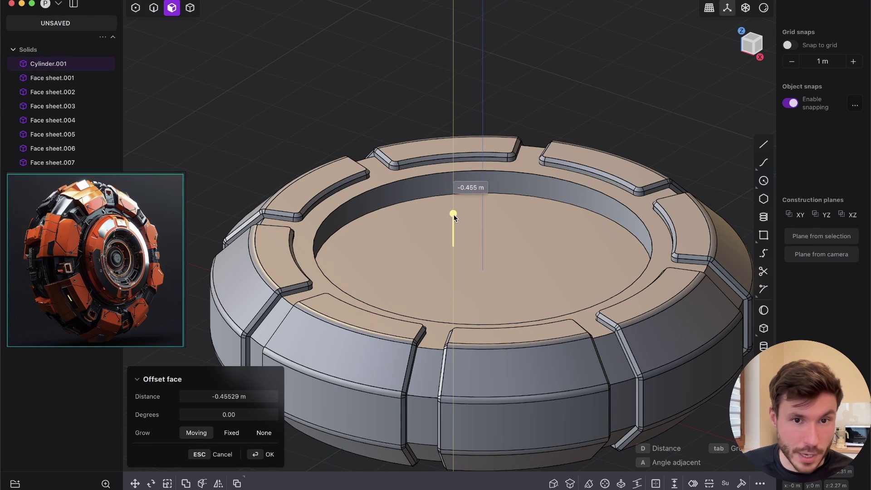
key("Escape")
middle_click_drag(448, 283, 379, 246)
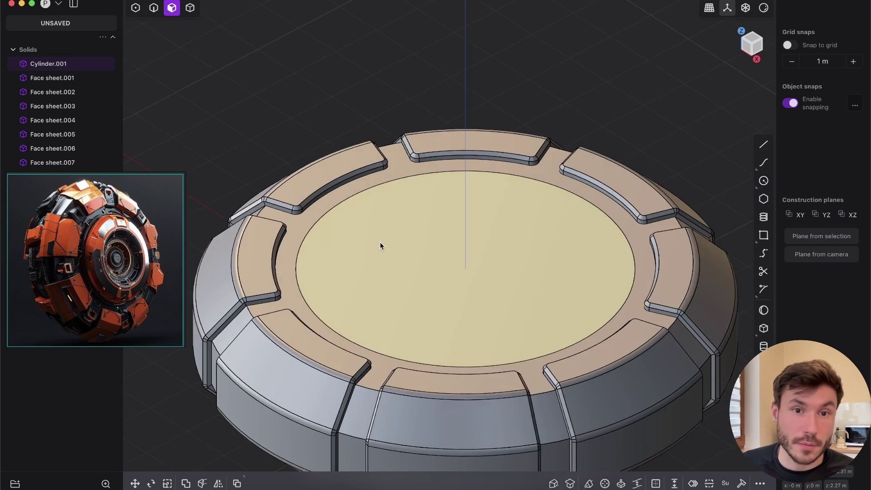
Extrude the imprinted circular face about 0.421 m down into the disc to form a round recess
double_click(425, 243)
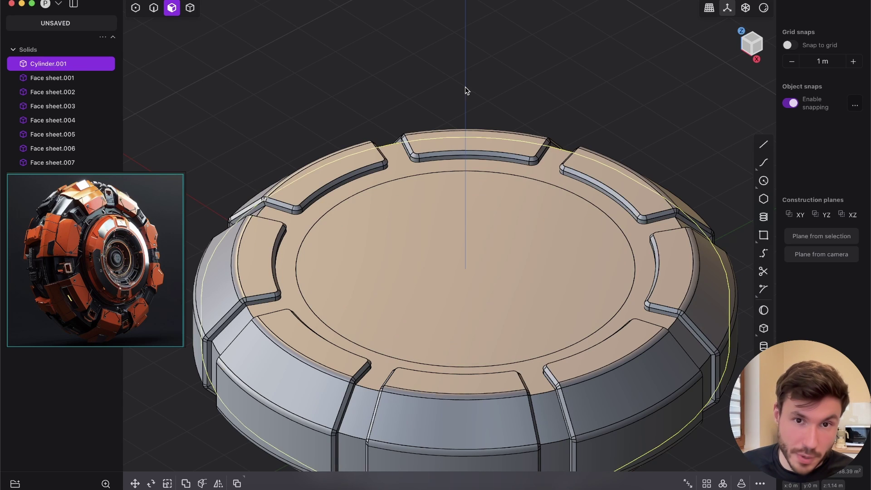
left_click(464, 87)
left_click(439, 211)
key("e")
left_click_drag(444, 178, 460, 195)
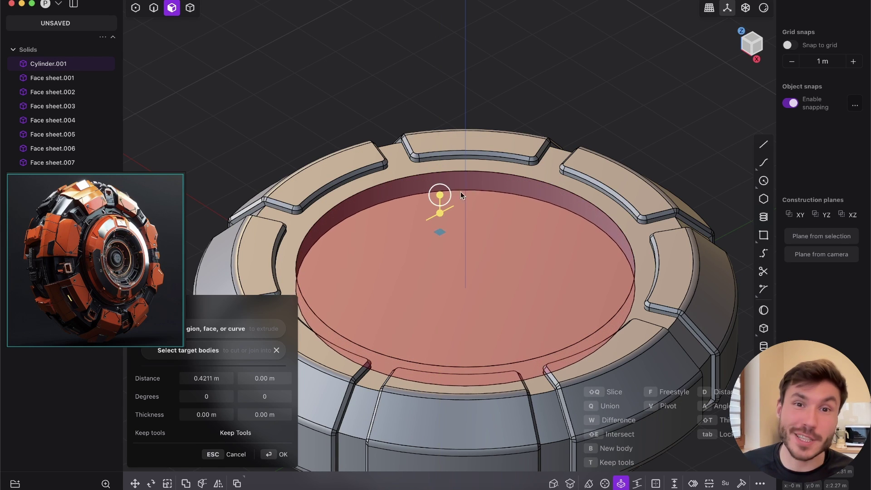
middle_click_drag(460, 195, 480, 166)
scroll(479, 211, "up", 3)
middle_click_drag(479, 212, 481, 198, "shift")
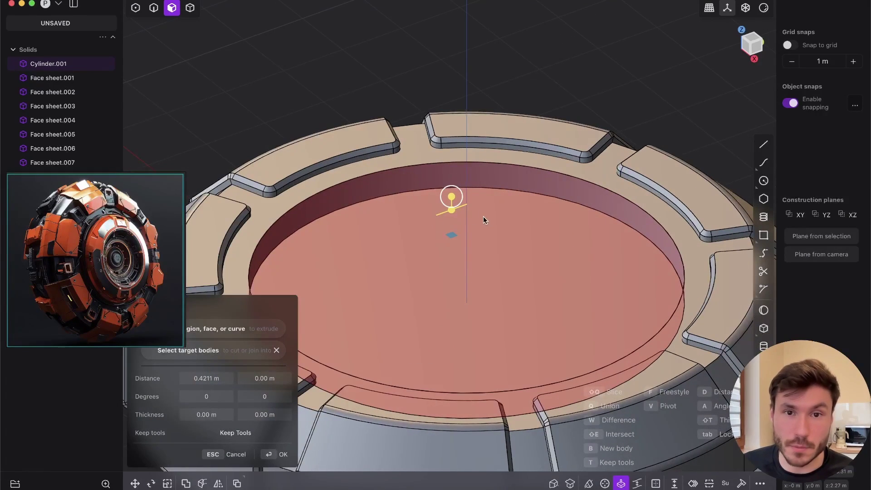
scroll(483, 220, "down", 3)
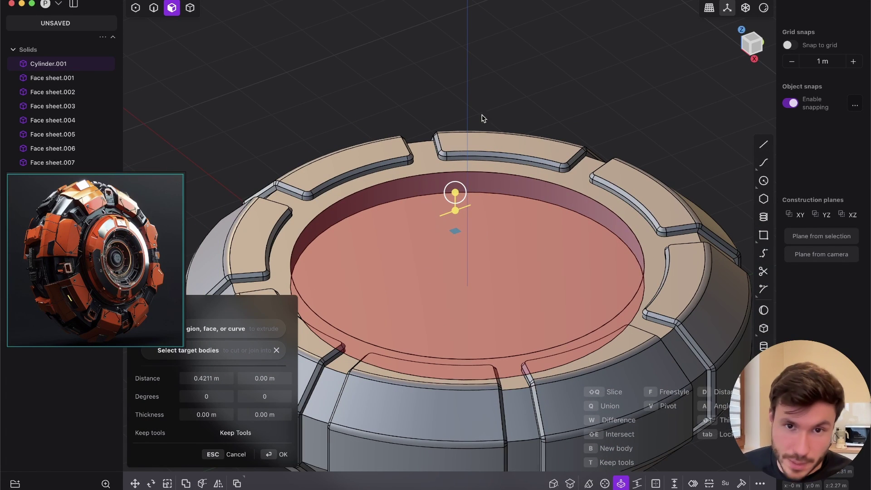
scroll(468, 189, "down", 2)
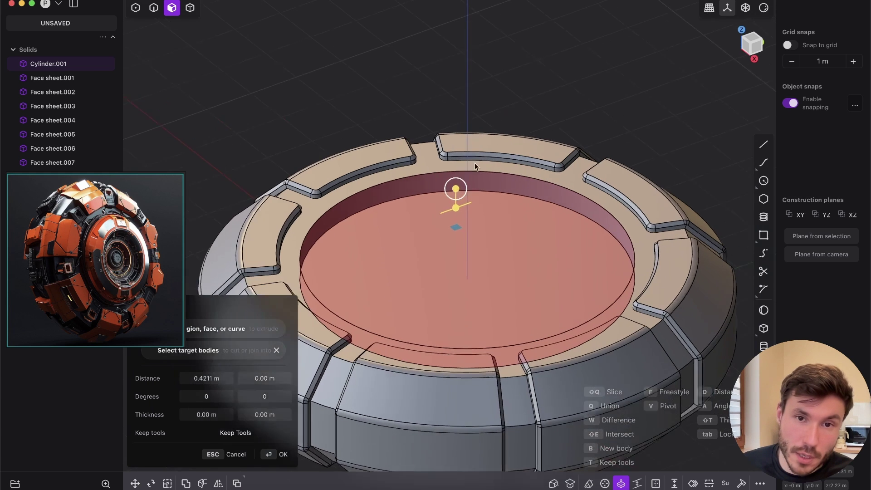
Taper the recess walls inward by about 63.1° and set the cut depth to about 0.347 m
middle_click_drag(468, 190, 499, 170, "shift")
scroll(501, 159, "up", 4)
mouse_move(495, 185)
left_mouse_down()
mouse_move(488, 171)
mouse_move(484, 178)
left_mouse_up()
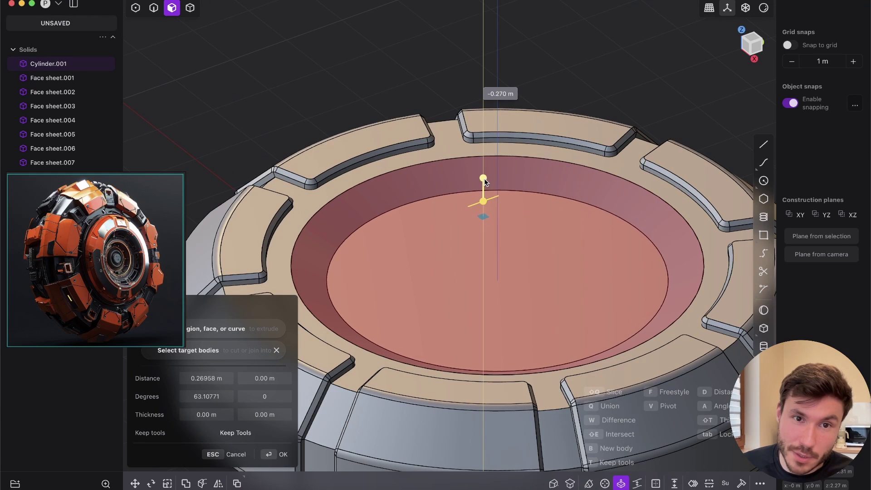
middle_click_drag(532, 169, 488, 185)
left_click_drag(479, 185, 479, 189)
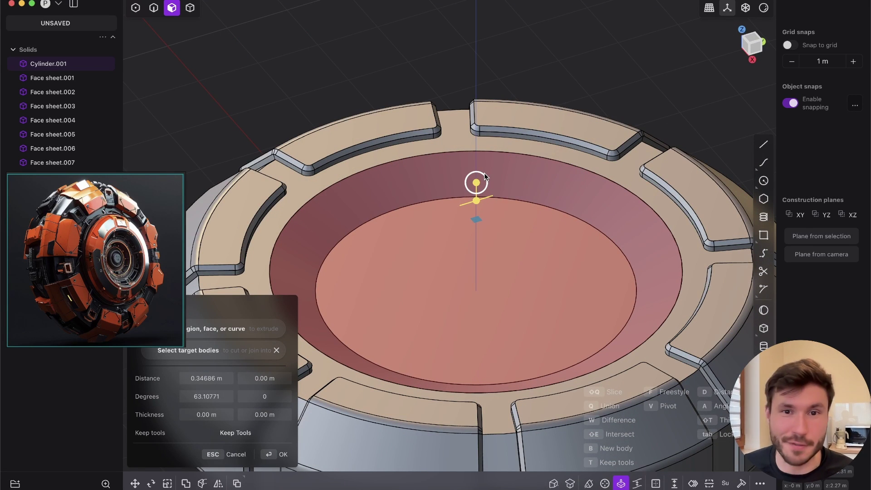
left_click(281, 455)
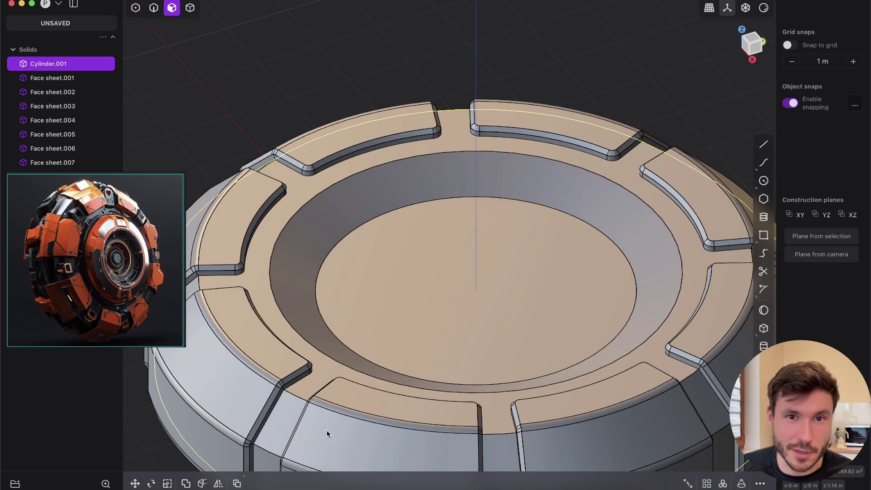
middle_click_drag(469, 135, 502, 197)
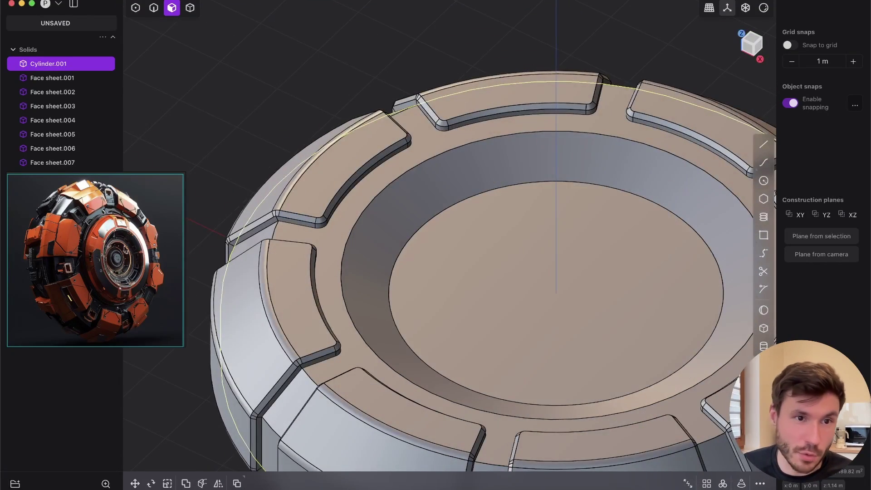
middle_click_drag(532, 240, 461, 263, "shift")
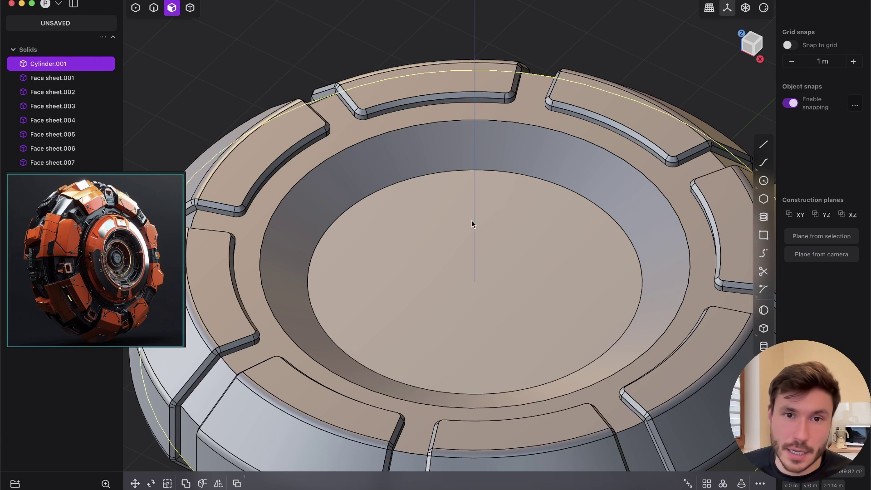
left_click(516, 211)
key("o")
middle_click_drag(516, 210, 469, 215, "shift")
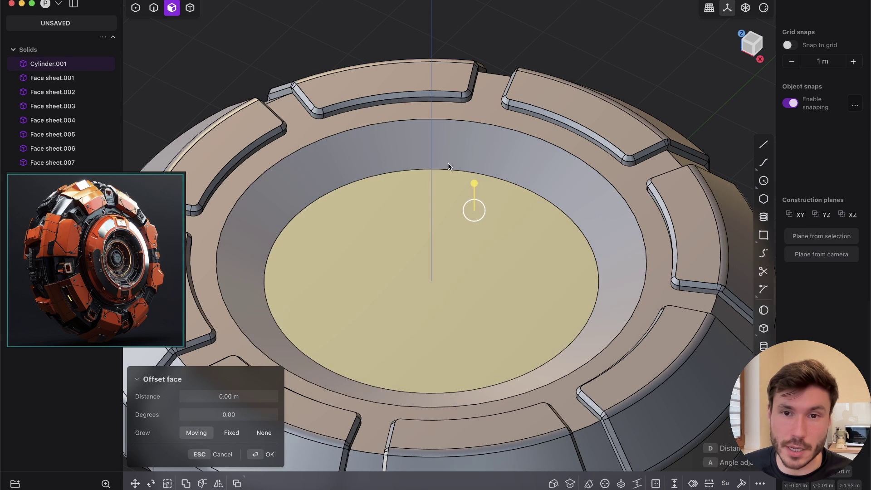
left_click(763, 181)
left_click(431, 281)
key("Escape")
Offset the recess floor's circular boundary inward by about 0.342 m
key("o")
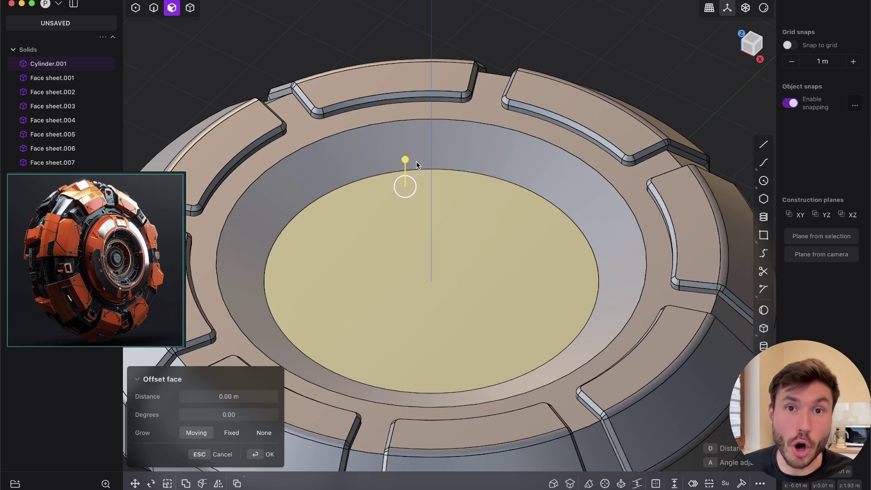
key("o")
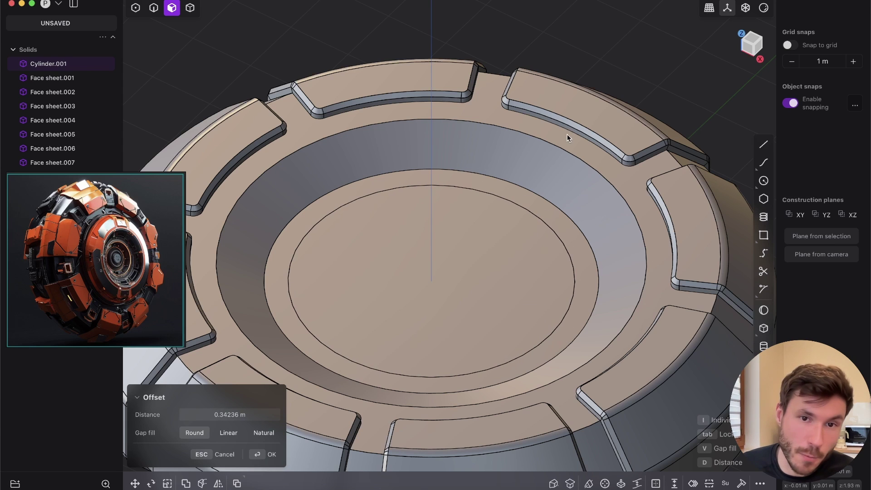
right_click(532, 191)
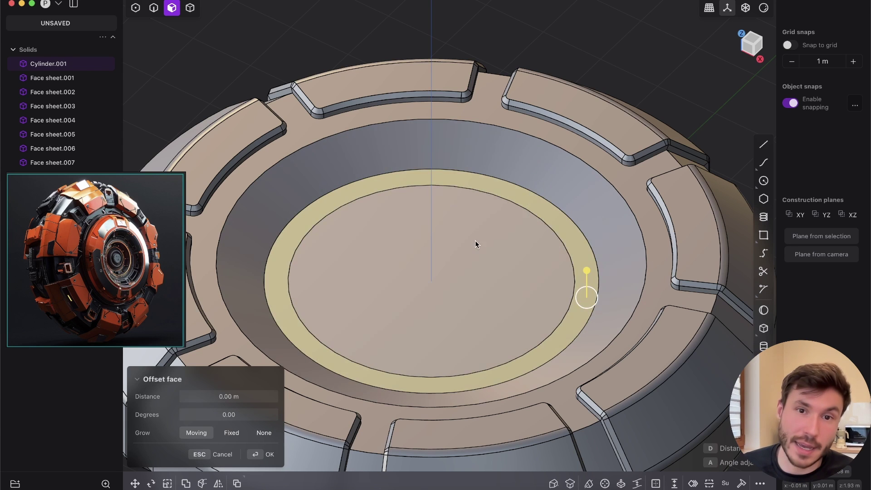
Raise the inner circular face of the recess floor by about 0.35 m with Offset face
left_click(475, 241)
middle_click_drag(532, 253, 556, 233, "shift")
middle_click_drag(496, 246, 496, 203)
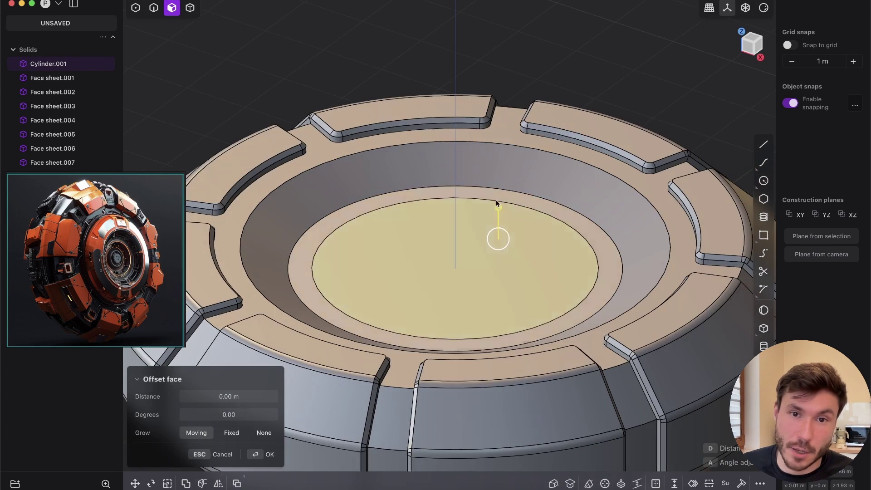
left_click_drag(498, 205, 502, 184)
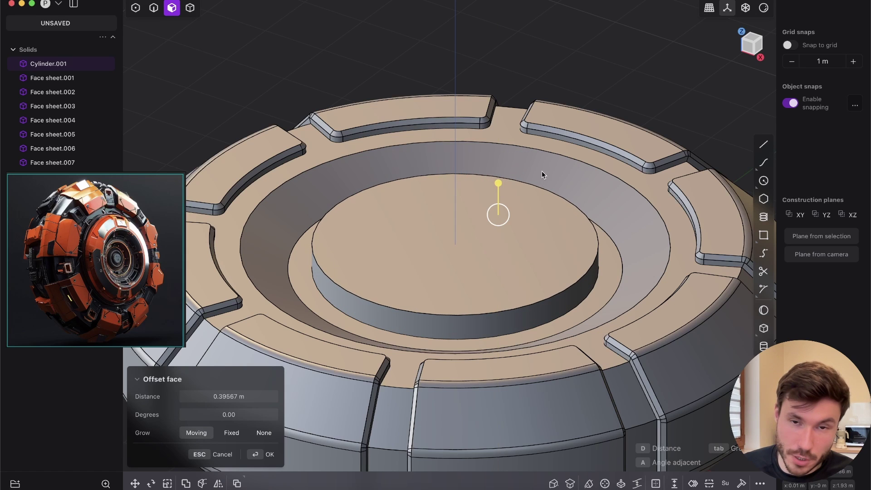
key("Return")
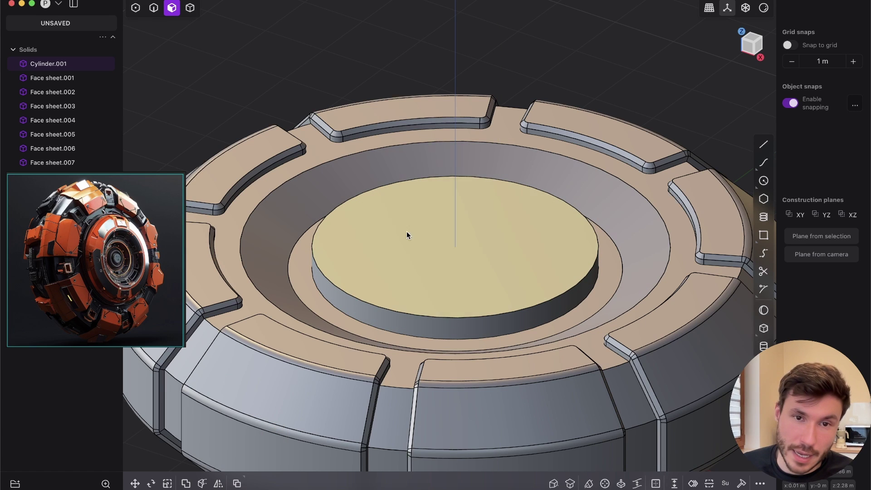
Extrude the raised centre's top face upward by about 0.335 m with an inward taper of about 46.8°
key("g")
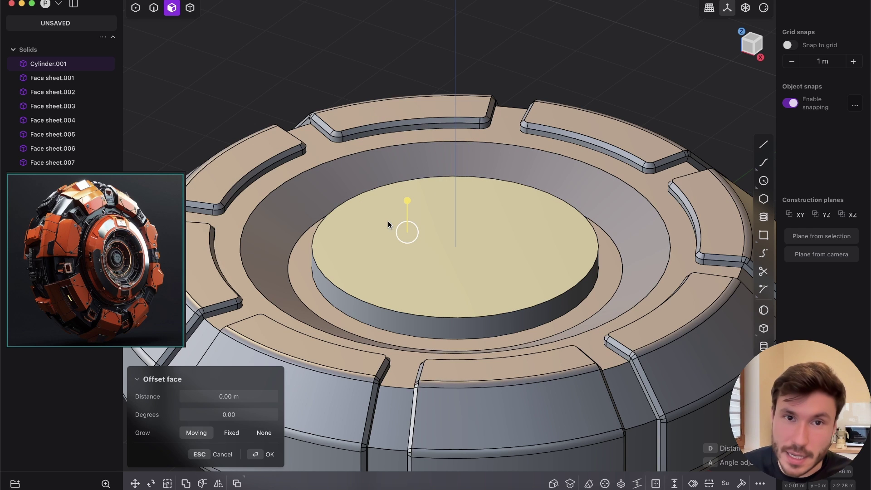
key("e")
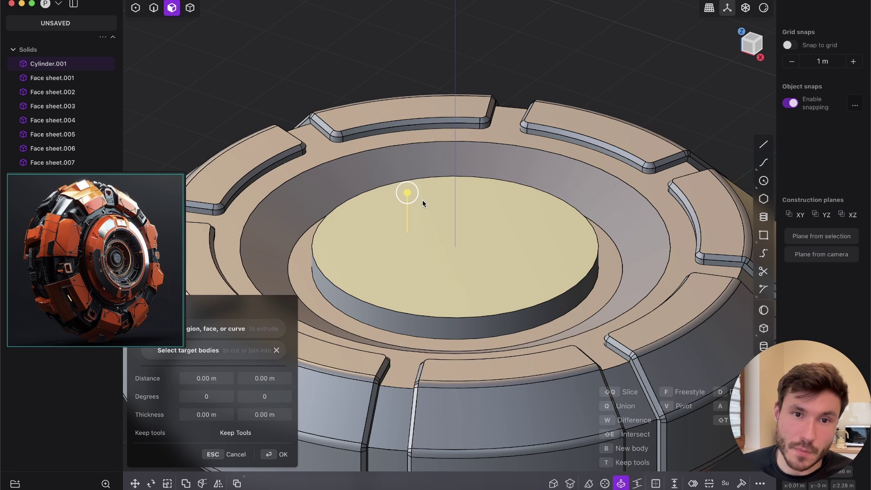
left_click_drag(407, 196, 415, 166)
middle_click_drag(492, 225, 486, 203)
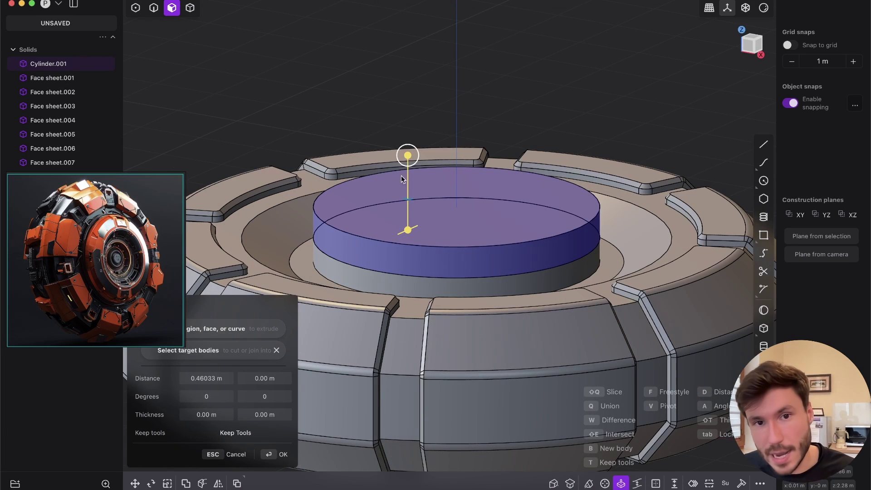
mouse_move(406, 162)
left_mouse_down()
mouse_move(409, 207)
mouse_move(411, 164)
mouse_move(429, 170)
mouse_move(421, 154)
mouse_move(410, 167)
left_mouse_up()
middle_click_drag(455, 195, 430, 222)
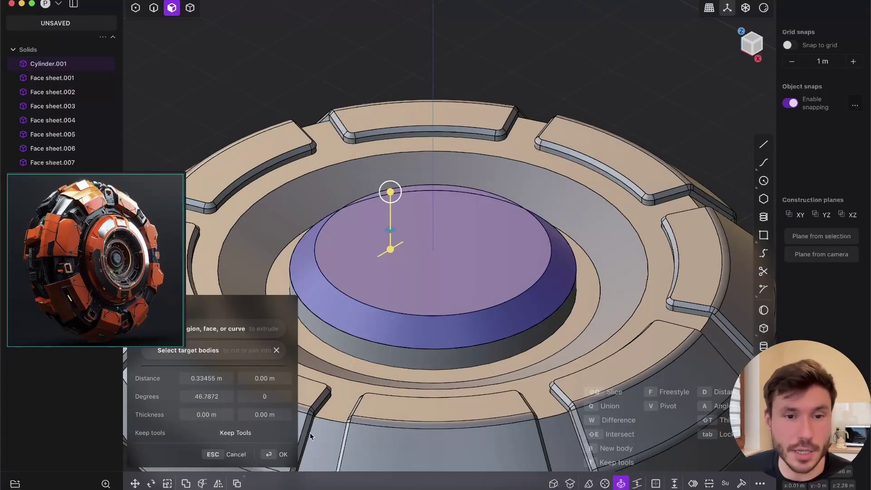
left_click(283, 454)
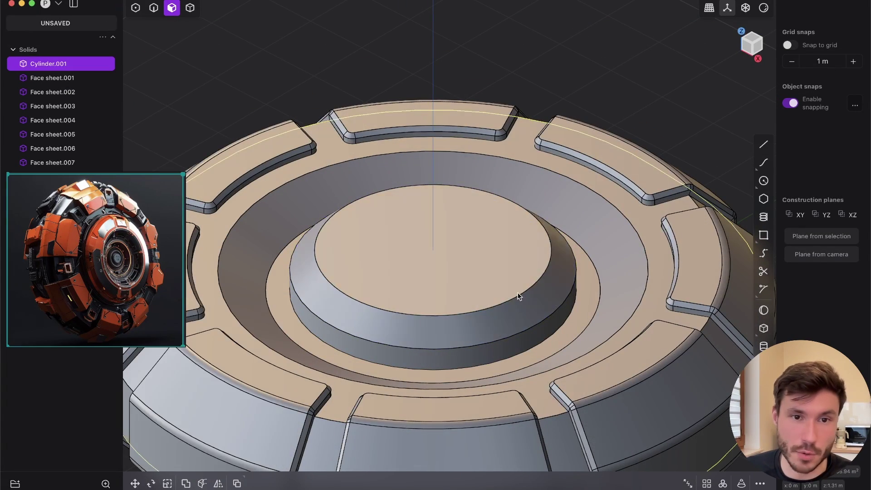
Fillet the circular edges of the recess and the raised centre with a small radius
scroll(521, 295, "down", 5)
scroll(450, 314, "up", 8)
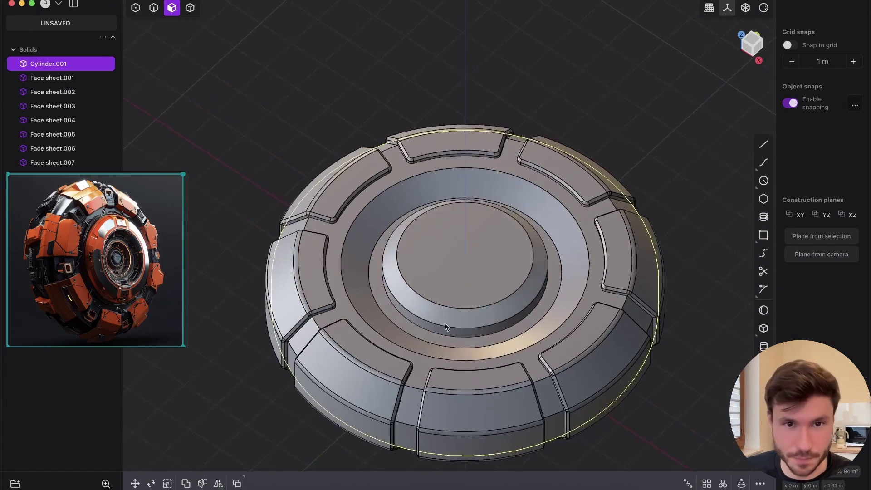
scroll(410, 307, "up", 2)
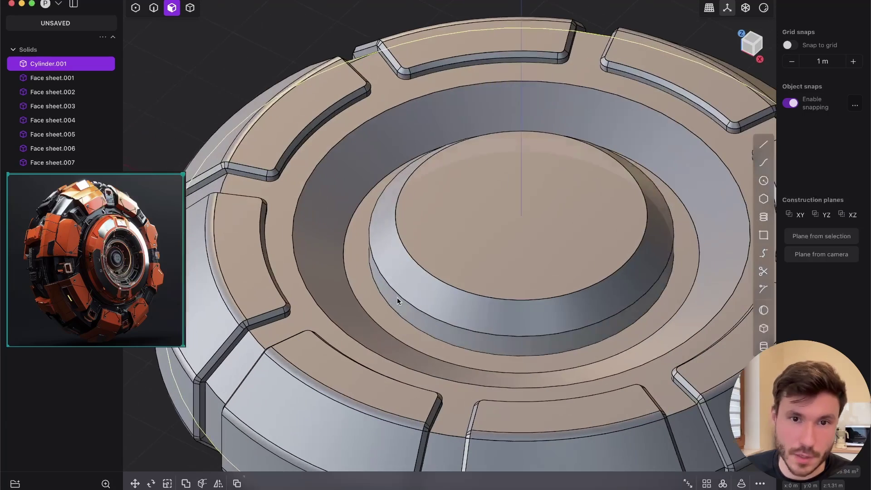
left_click(153, 8)
scroll(323, 211, "up", 3)
left_click(309, 187)
key("f")
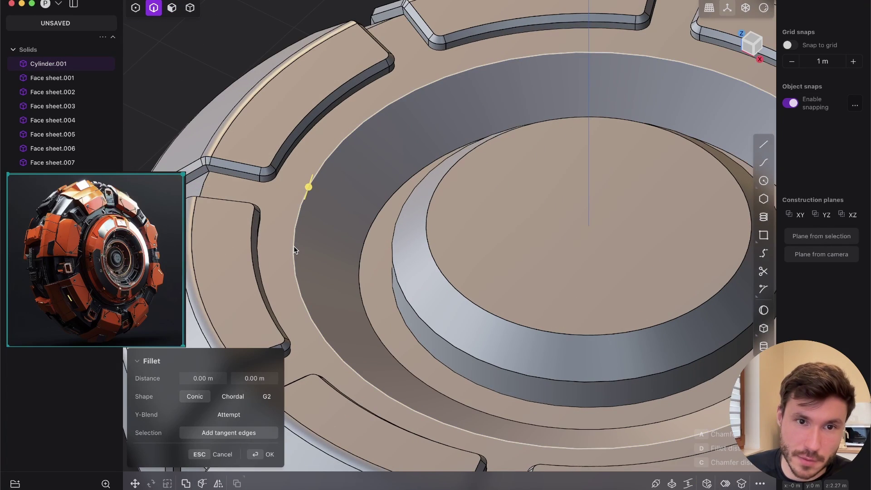
left_click(359, 267)
middle_click_drag(391, 302, 420, 275)
left_click(402, 328)
left_click(422, 307)
middle_click_drag(502, 243, 457, 224)
mouse_move(399, 301)
left_mouse_down()
mouse_move(406, 309)
mouse_move(401, 298)
left_mouse_up()
key("Return")
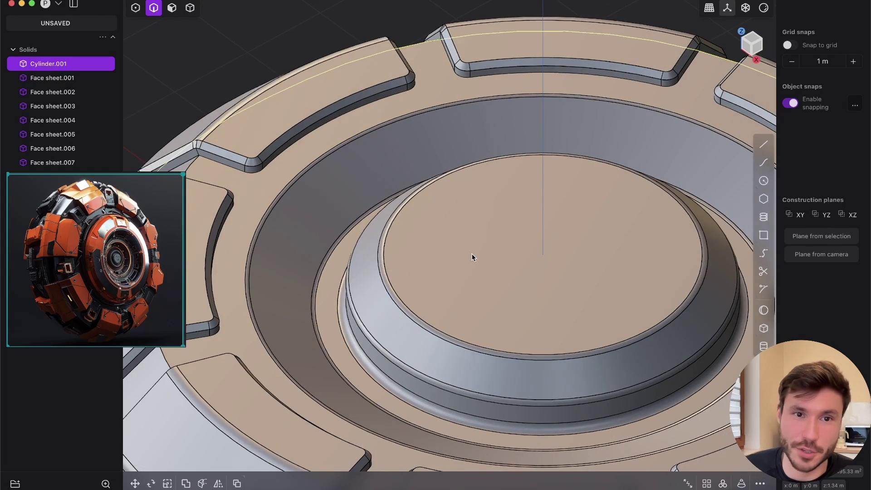
Select the complete outer edge loop of one armour panel for filleting
scroll(469, 263, "down", 10)
scroll(518, 283, "up", 5)
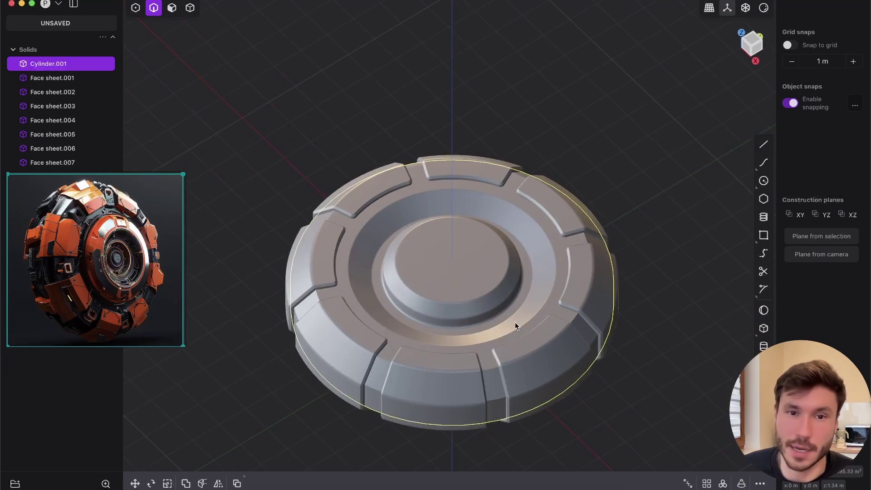
middle_click_drag(405, 321, 387, 285, "shift")
scroll(405, 327, "up", 7)
scroll(424, 290, "up", 3)
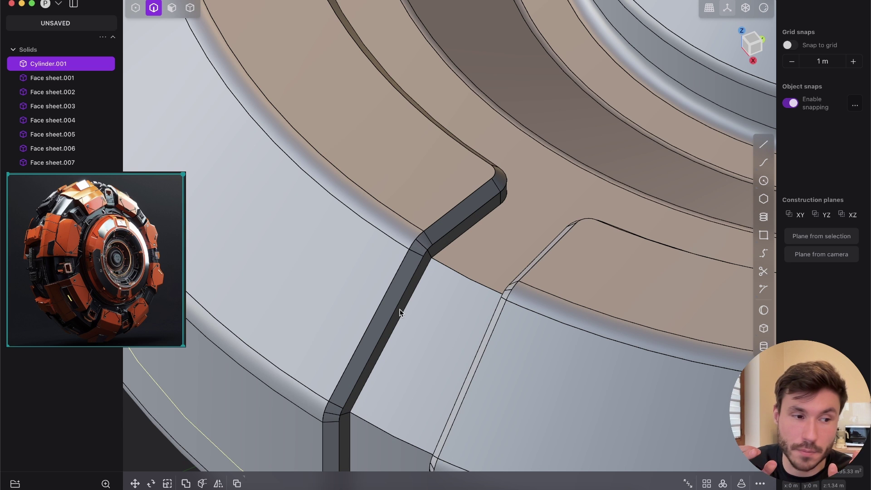
middle_click_drag(389, 271, 479, 177, "shift")
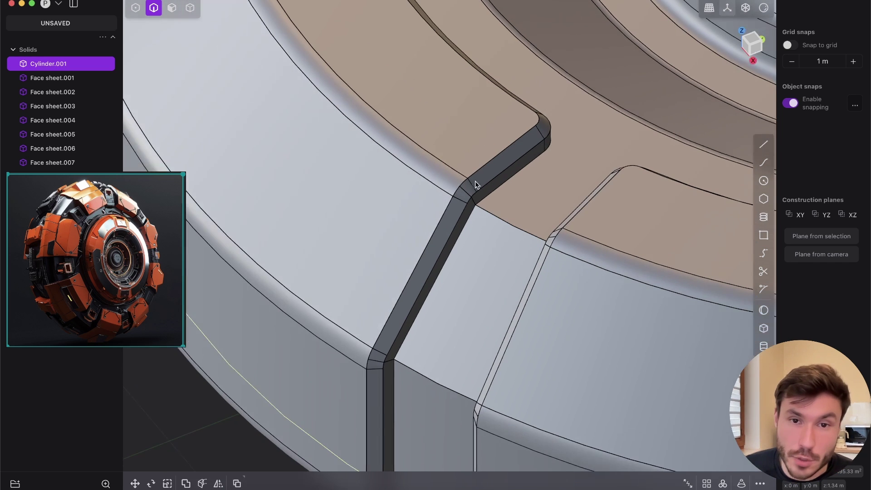
double_click(482, 168)
key("b")
middle_click_drag(481, 214, 499, 165)
scroll(466, 195, "down", 5)
middle_click_drag(503, 226, 502, 203)
scroll(447, 253, "up", 2)
scroll(447, 252, "up", 2)
left_click(486, 238)
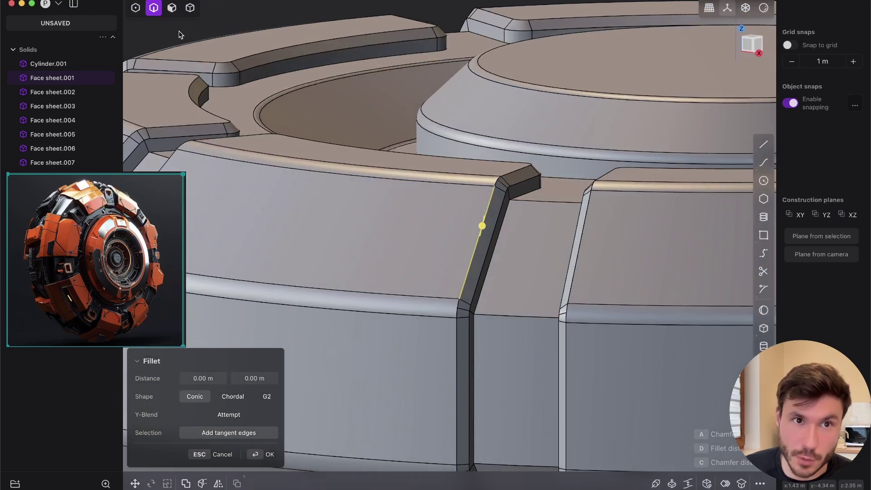
scroll(491, 200, "down", 3)
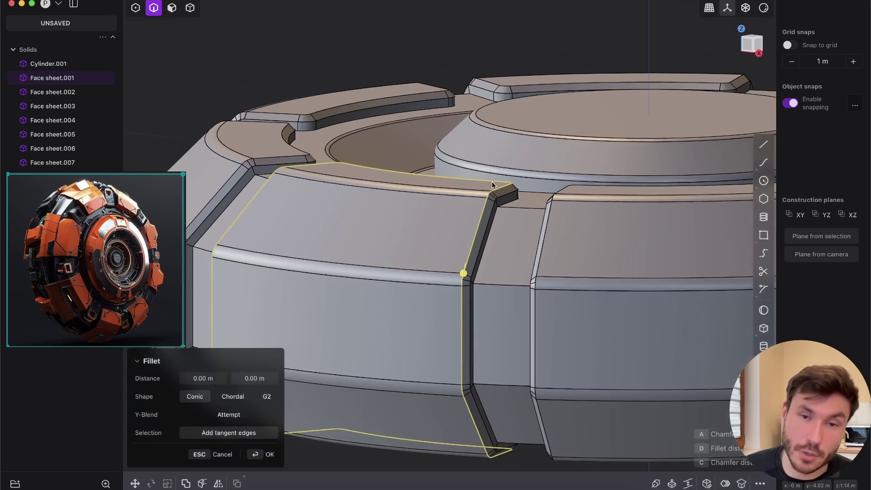
scroll(436, 333, "up", 5)
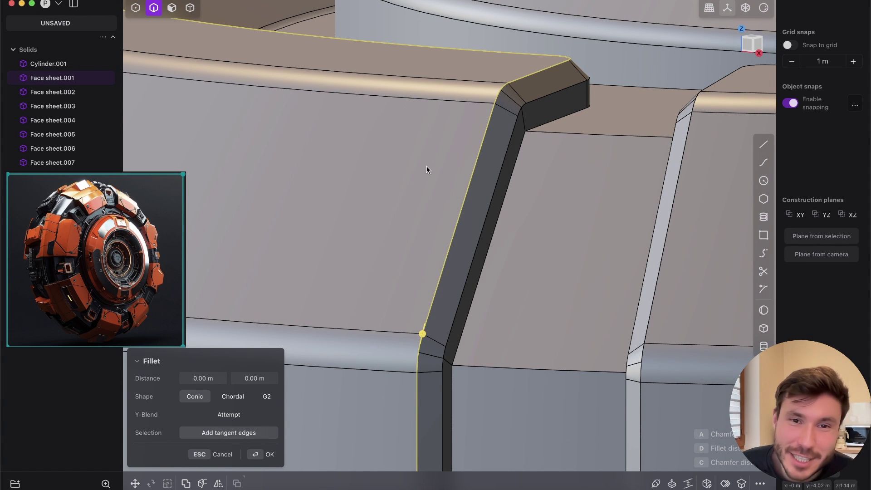
Fillet the armour panel's selected edge loop by about 0.033 m
middle_click_drag(388, 315, 439, 248)
left_click_drag(437, 236, 434, 240)
mouse_move(461, 218)
middle_mouse_down()
mouse_move(486, 189)
mouse_move(462, 217)
middle_mouse_up()
left_click_drag(456, 216, 463, 213)
middle_click_drag(472, 174, 573, 65)
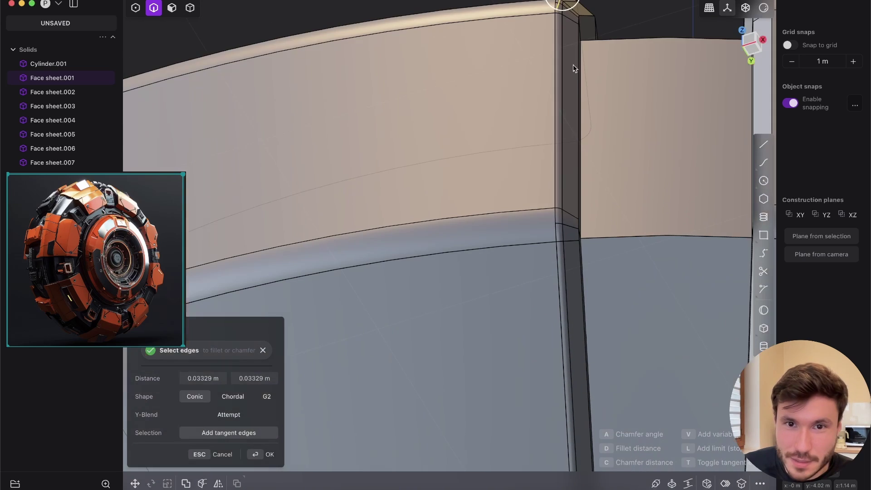
key("Return")
Hide the model's edge lines to check the filleted armour panels as plain shaded surfaces
scroll(567, 75, "down", 5)
scroll(512, 136, "down", 3)
middle_click_drag(560, 110, 427, 234)
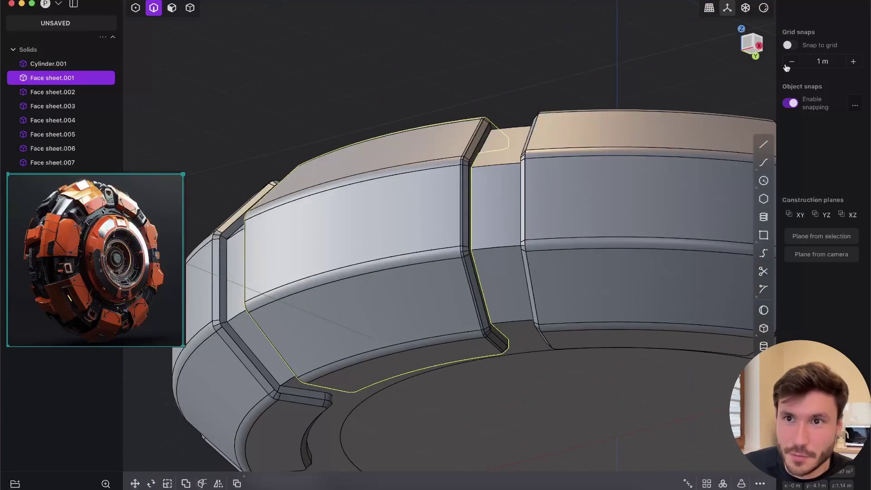
left_click(764, 10)
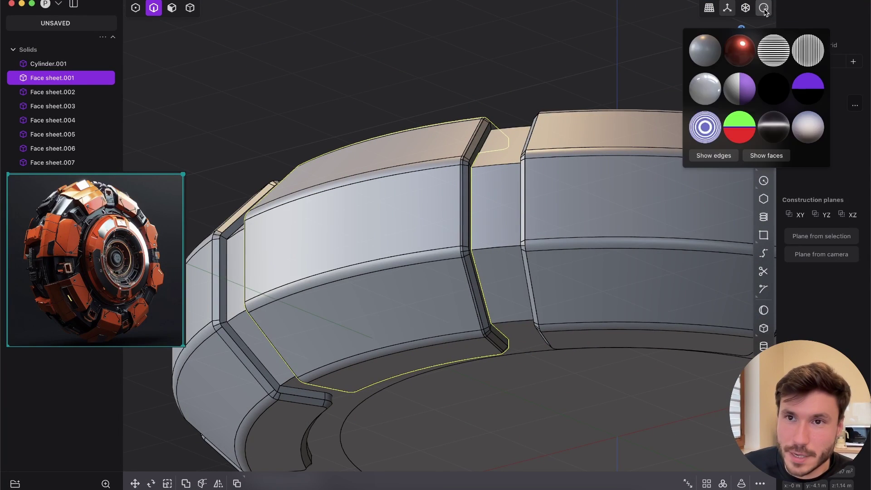
left_click(713, 156)
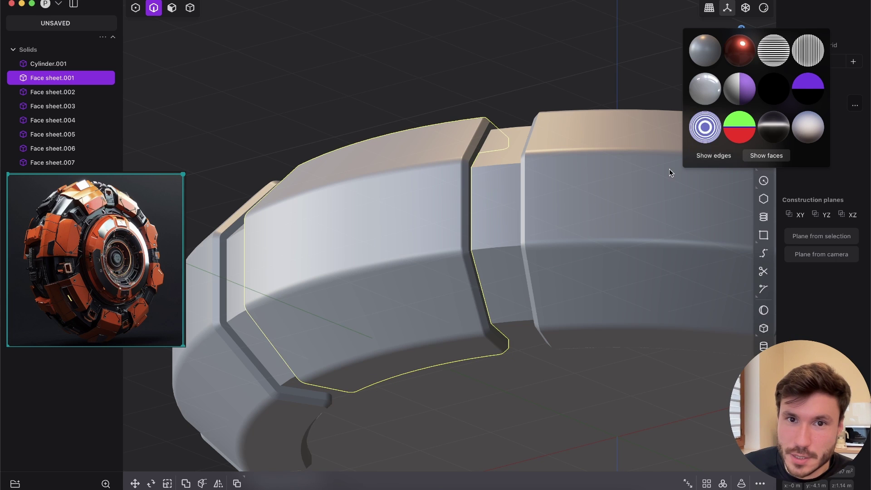
left_click(472, 107)
middle_click_drag(473, 107, 458, 195)
Apply the glossy red matcap and examine the highlights on the panel fillets and the stepped centre
left_click(763, 10)
left_click(740, 51)
middle_click_drag(453, 236, 455, 190)
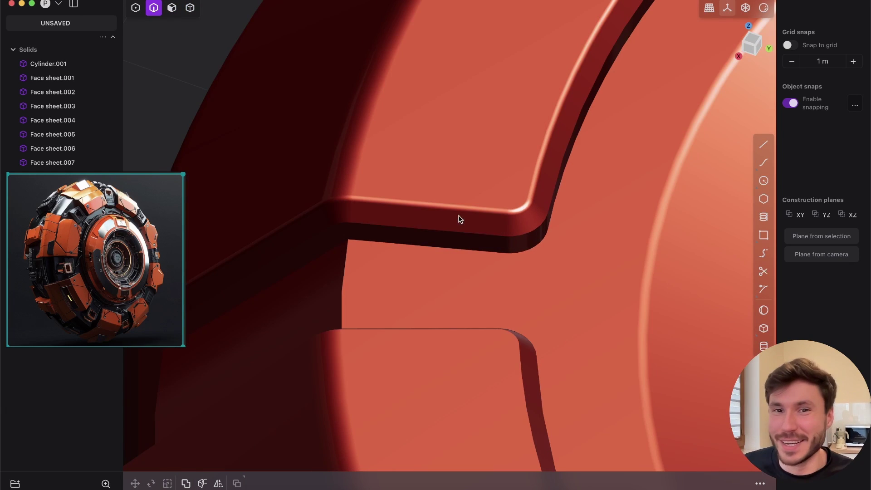
scroll(456, 185, "down", 8)
middle_click_drag(402, 213, 481, 272)
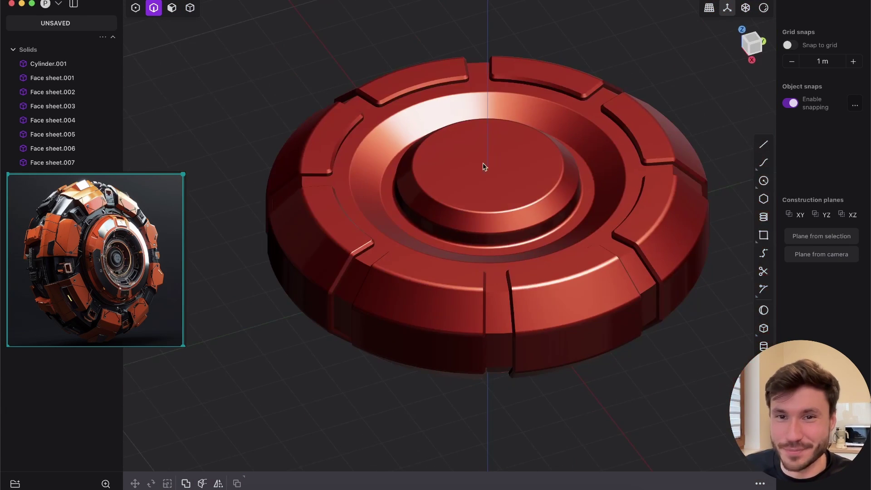
Switch the viewport back to the default grey matcap with edges displayed
left_click(763, 10)
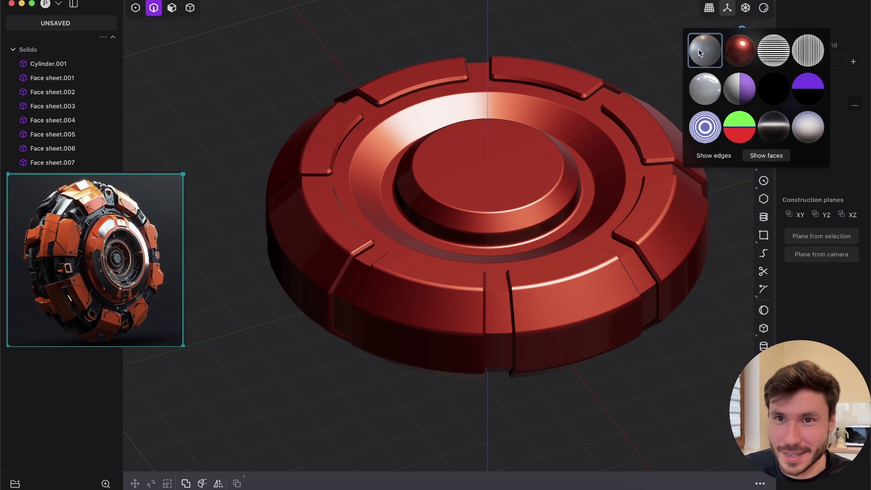
left_click(698, 48)
middle_click_drag(395, 254, 456, 268)
scroll(455, 268, "down", 5)
scroll(437, 196, "up", 5)
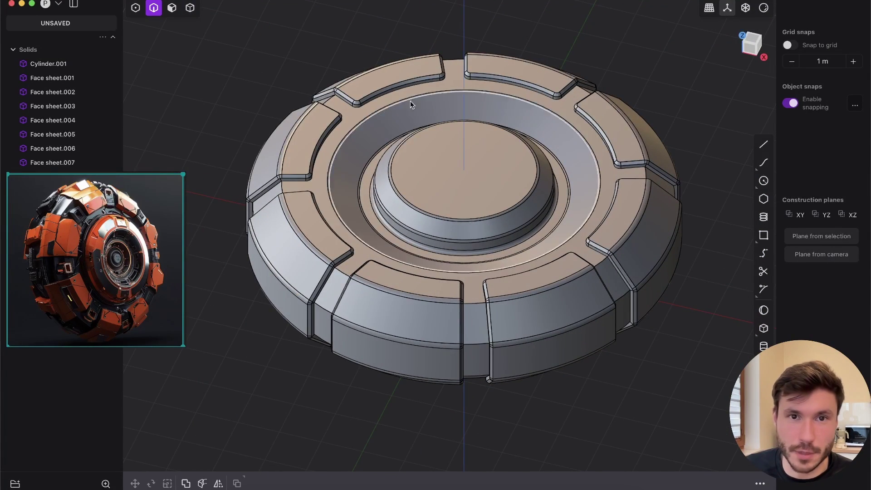
Delete seven of the eight armour panels around the disc, keeping only the filleted one
key("5")
left_click(570, 301)
scroll(472, 323, "up", 6)
middle_click_drag(550, 247, 482, 288)
scroll(588, 246, "down", 5)
left_click(482, 288)
left_click(373, 229)
left_click(361, 159, "shift")
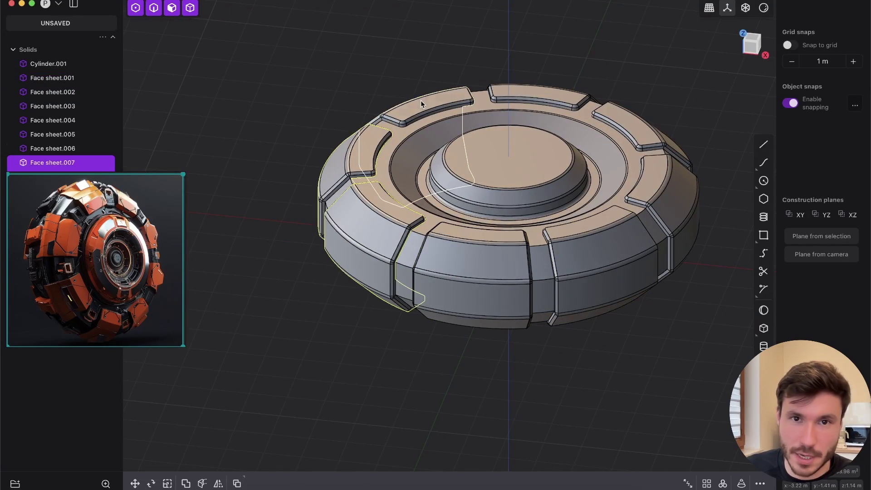
left_click(420, 101, "shift")
left_click(537, 89, "shift")
left_click(637, 135, "shift")
left_click(670, 166, "shift")
left_click(507, 283, "shift")
key("x")
middle_click_drag(676, 198, 520, 248)
scroll(520, 250, "up", 3)
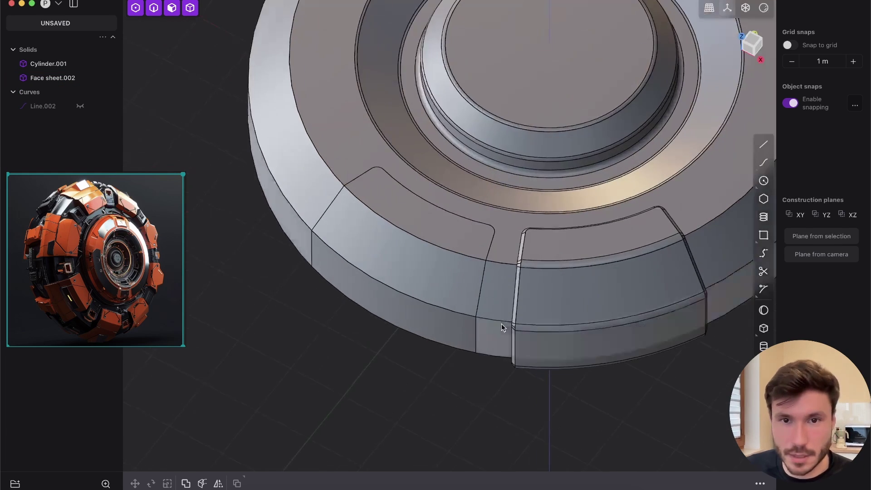
middle_click_drag(472, 311, 590, 263)
left_click(588, 223)
scroll(535, 238, "down", 3)
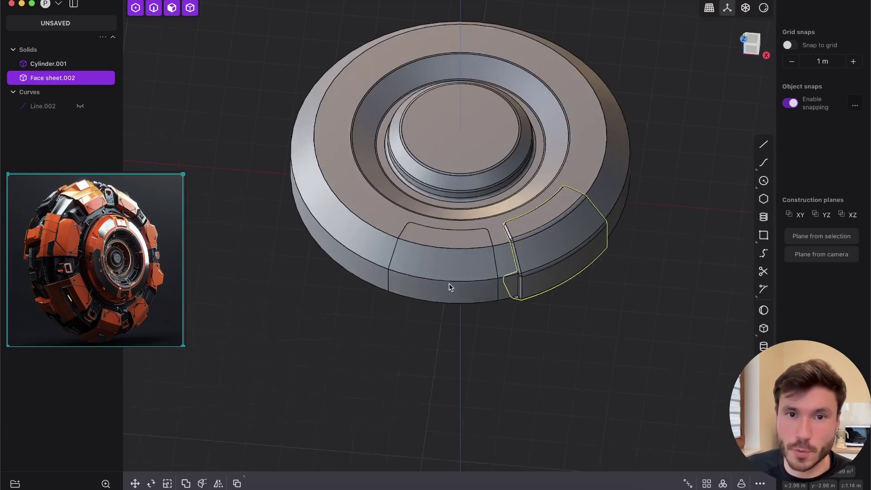
middle_click_drag(381, 376, 431, 349)
scroll(431, 348, "up", 3)
left_click(473, 438)
key("2")
left_click(507, 253)
key("f")
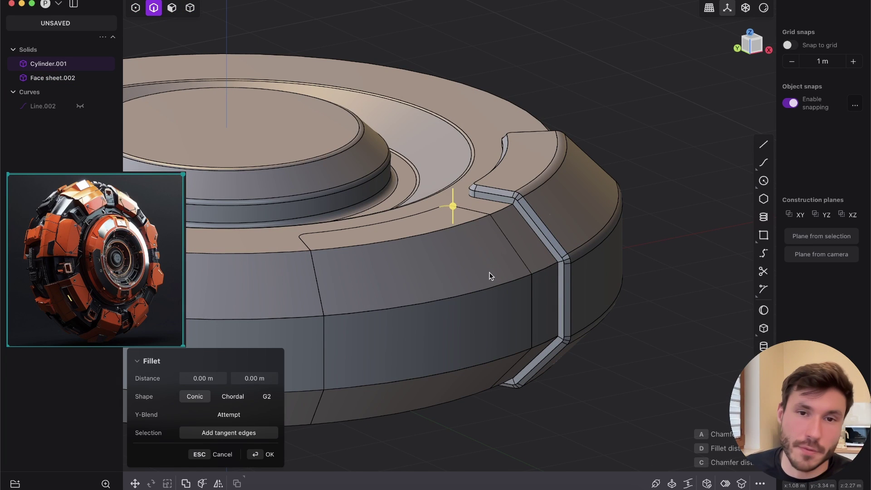
left_click(567, 107)
Run Delete Redundant Topology on the main disc body to remove the leftover panel outlines
scroll(568, 107, "down", 3)
middle_click_drag(442, 195, 385, 243)
middle_click_drag(408, 213, 435, 253, "shift")
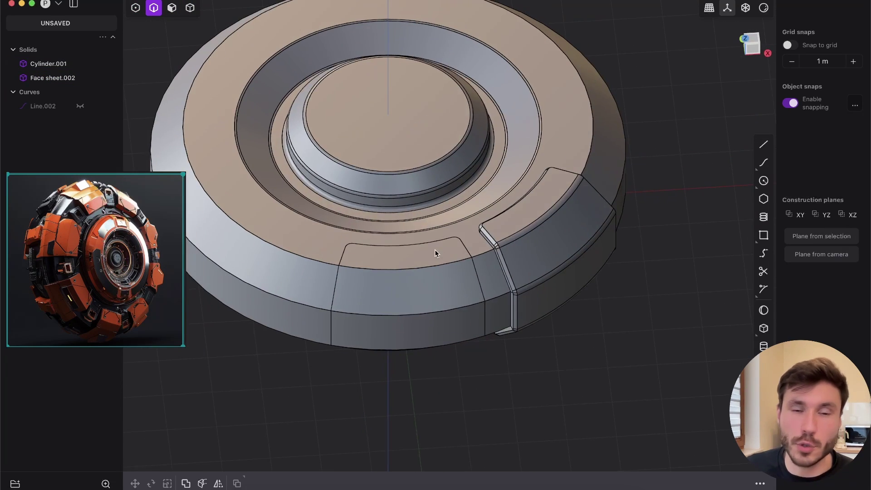
middle_click_drag(304, 240, 336, 247, "shift")
middle_click_drag(362, 322, 451, 287)
scroll(399, 302, "up", 4)
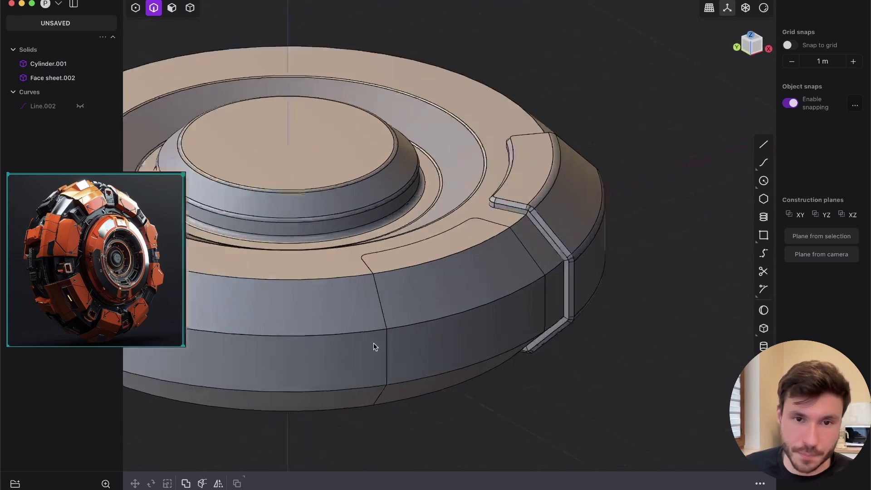
scroll(453, 209, "down", 4)
middle_click_drag(490, 210, 271, 195)
left_click(190, 9)
left_click(291, 200)
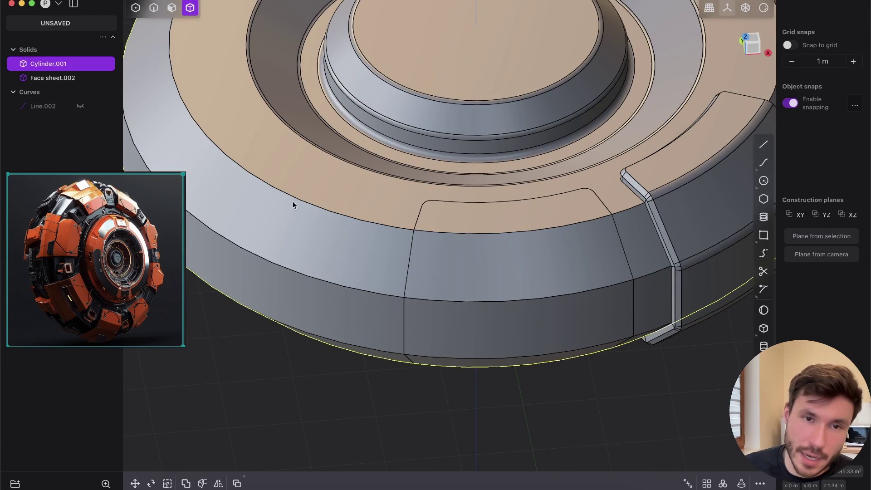
scroll(291, 200, "down", 4)
key("f")
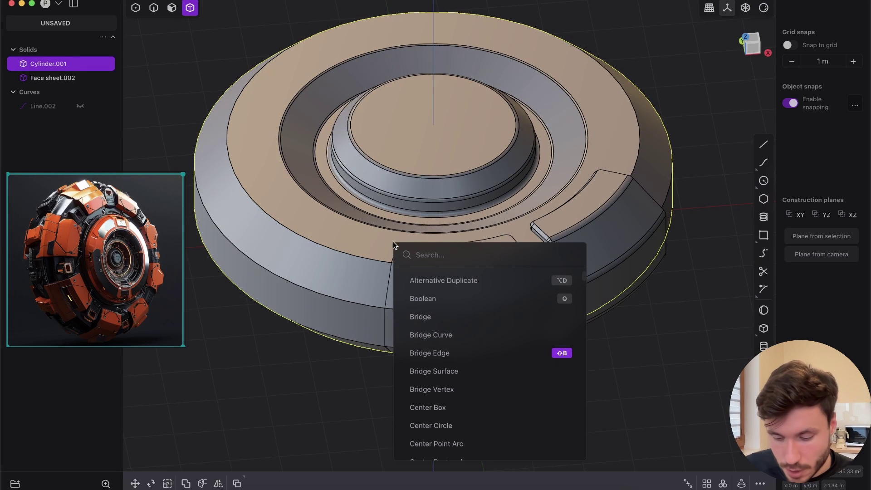
type("delet")
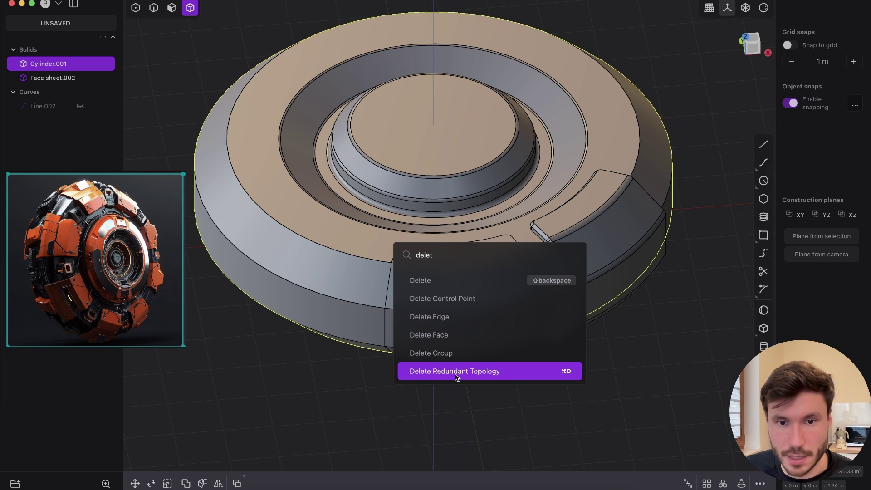
left_click(483, 371)
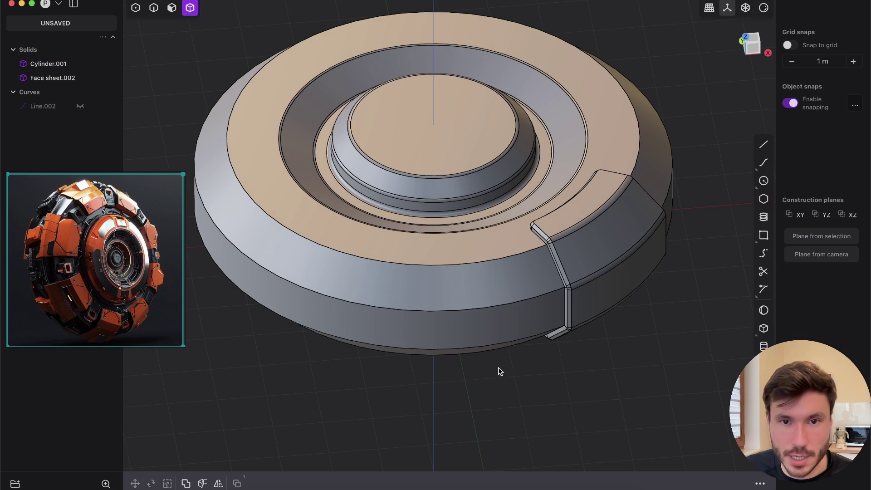
In the top view, draw an open three-segment polyline across the remaining panel's outer edge, with a diagonal middle segment about 1.31 m long
middle_click_drag(566, 249, 352, 318, "shift")
scroll(429, 206, "up", 5)
middle_click_drag(431, 284, 635, 222)
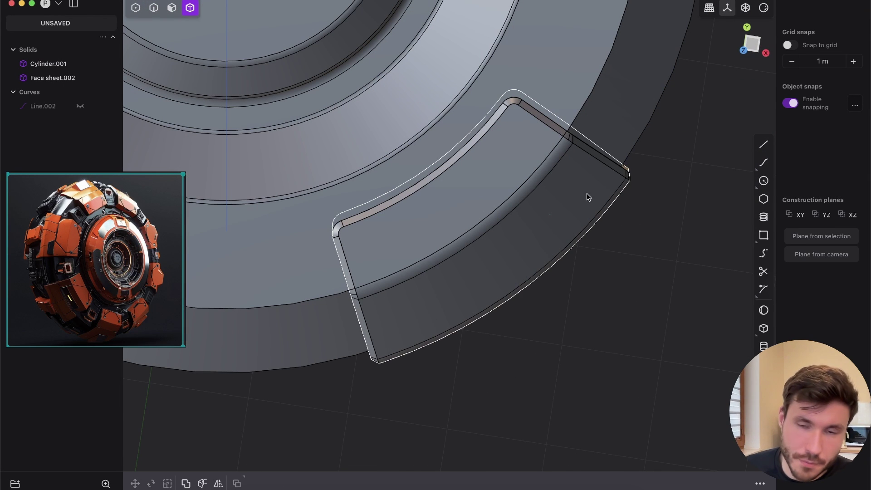
left_click(753, 45)
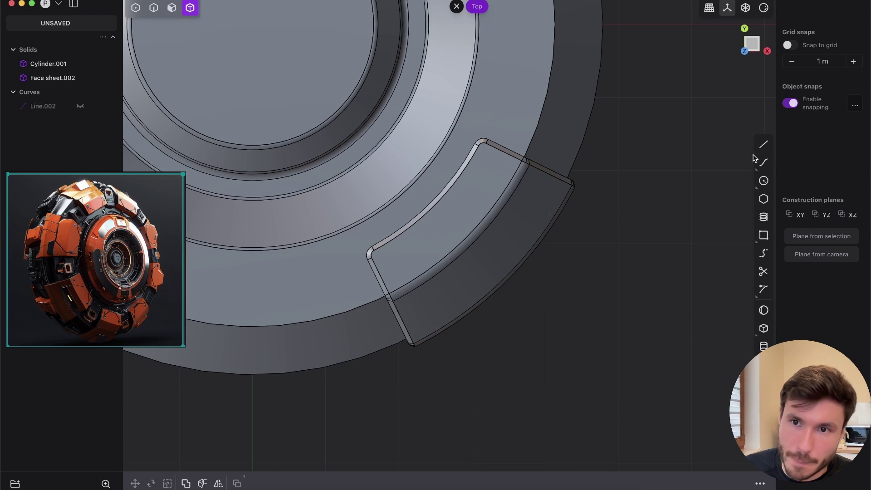
scroll(565, 209, "up", 2)
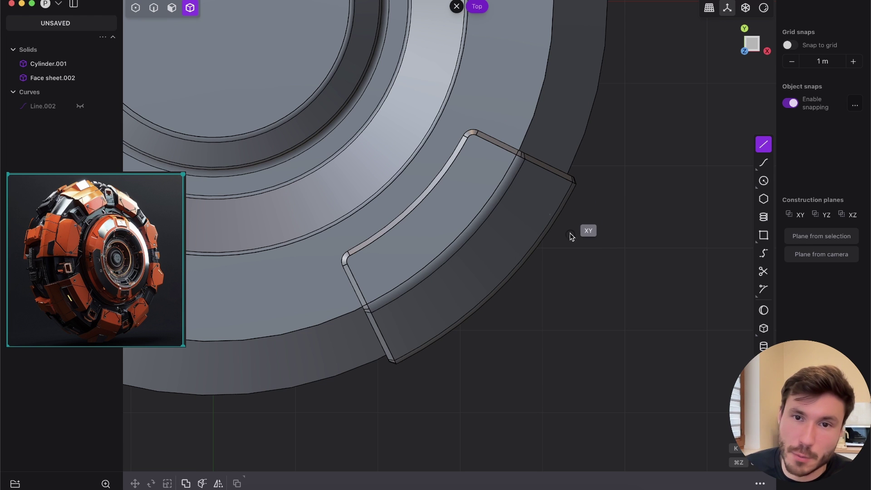
left_click(595, 230)
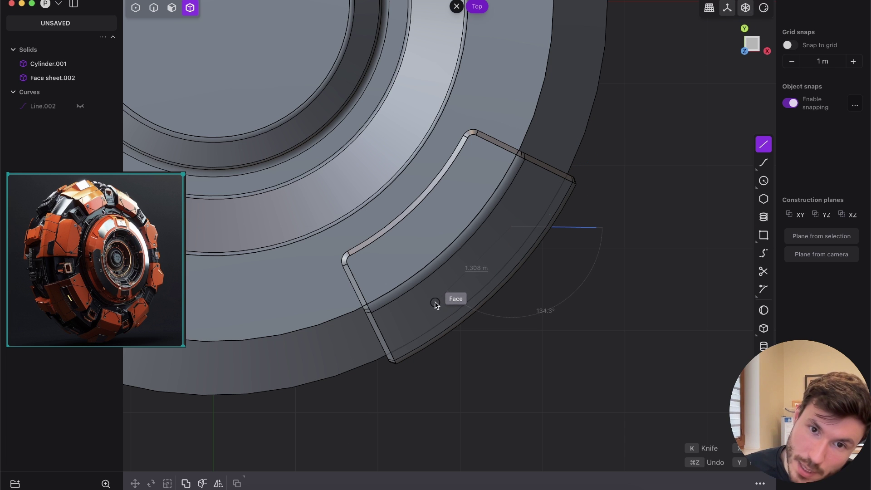
left_click(439, 396)
key("Return")
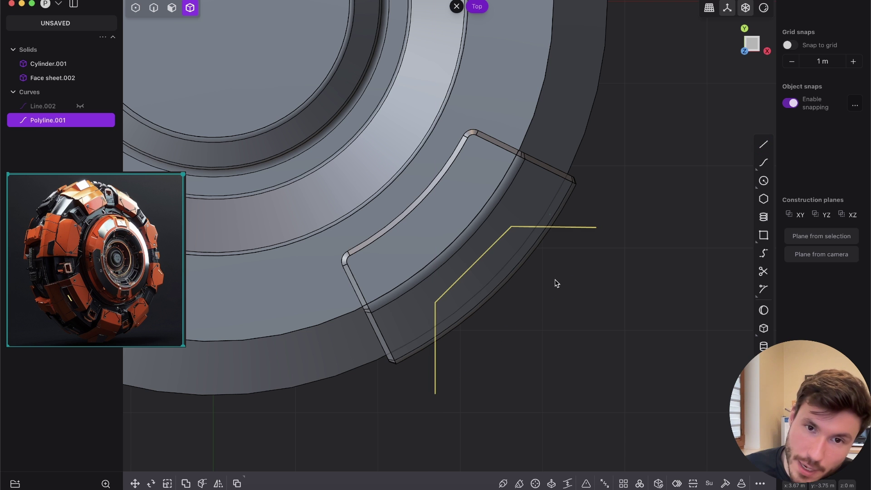
Fillet both corners of the polyline with a small radius
scroll(545, 284, "up", 5)
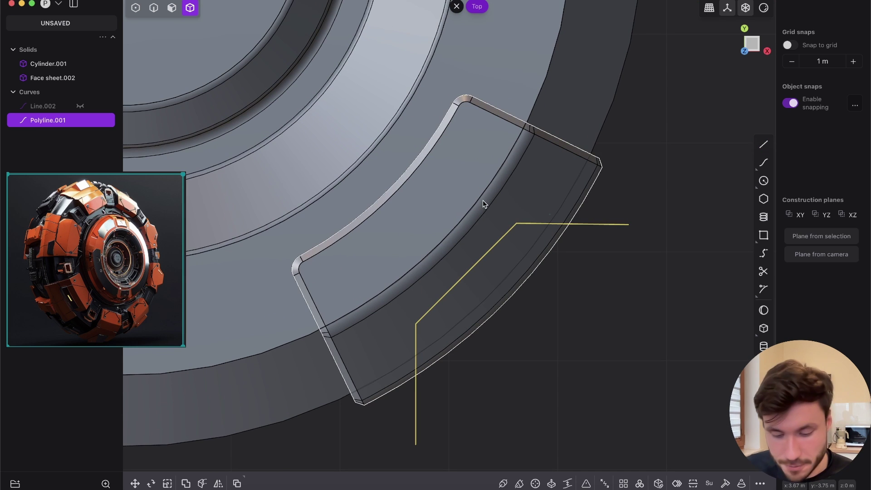
key("f")
left_click_drag(521, 341, 528, 345)
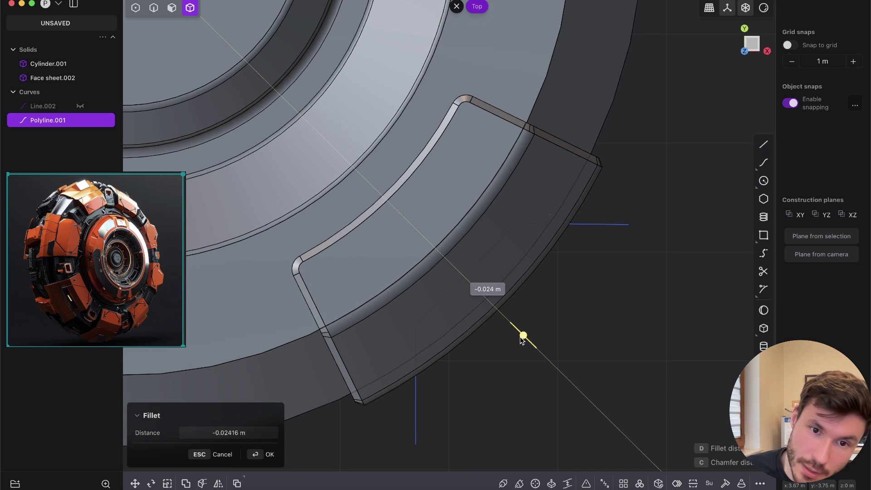
key("Return")
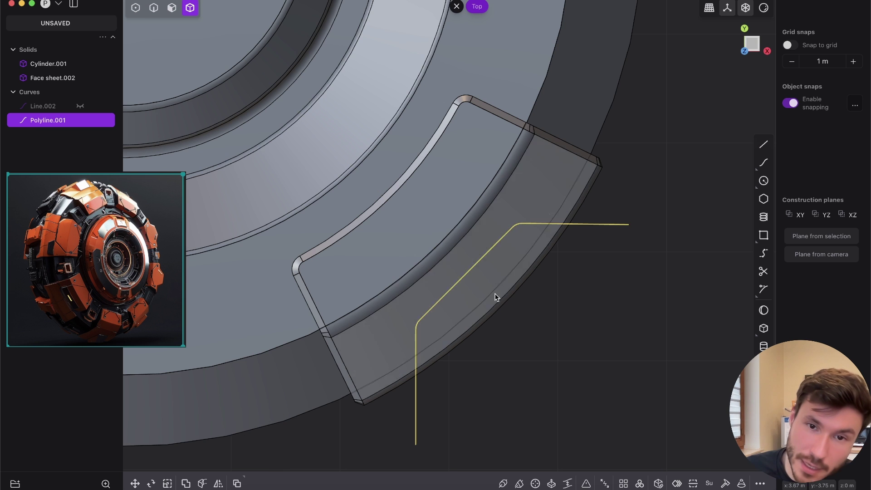
scroll(515, 307, "down", 5)
middle_click_drag(468, 186, 473, 159, "shift")
scroll(477, 236, "up", 1)
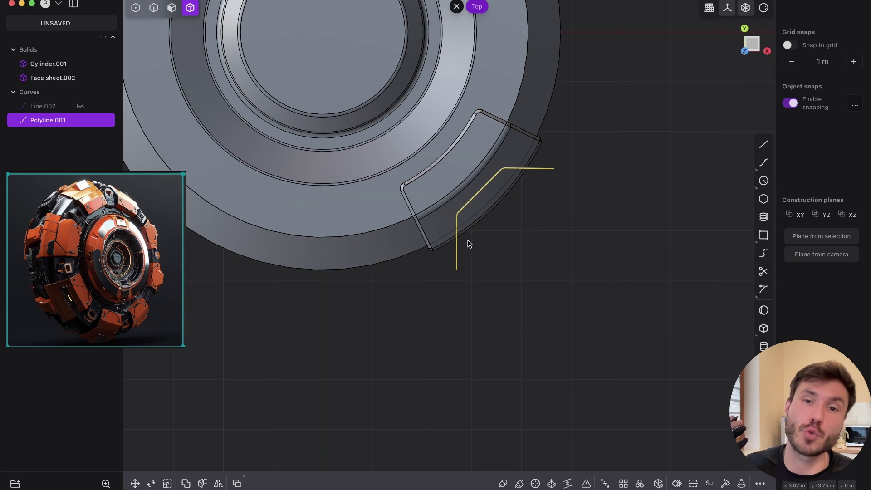
scroll(464, 265, "up", 5)
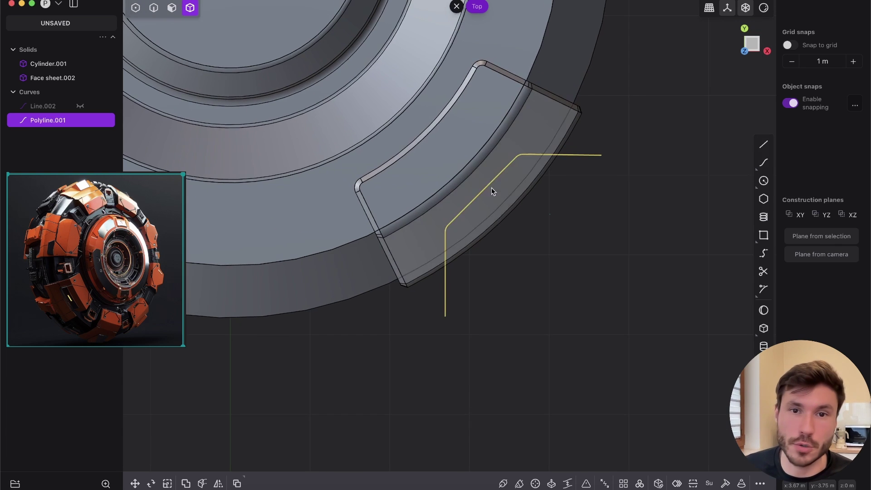
scroll(490, 227, "up", 1)
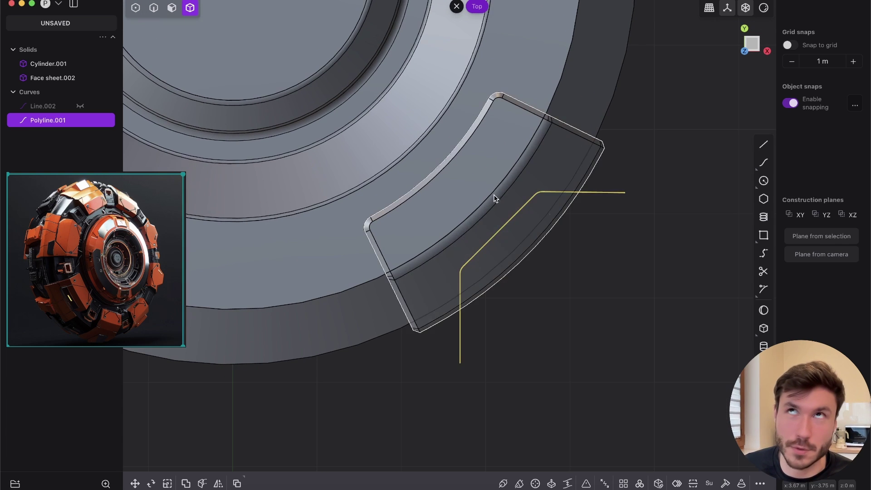
scroll(496, 210, "up", 2)
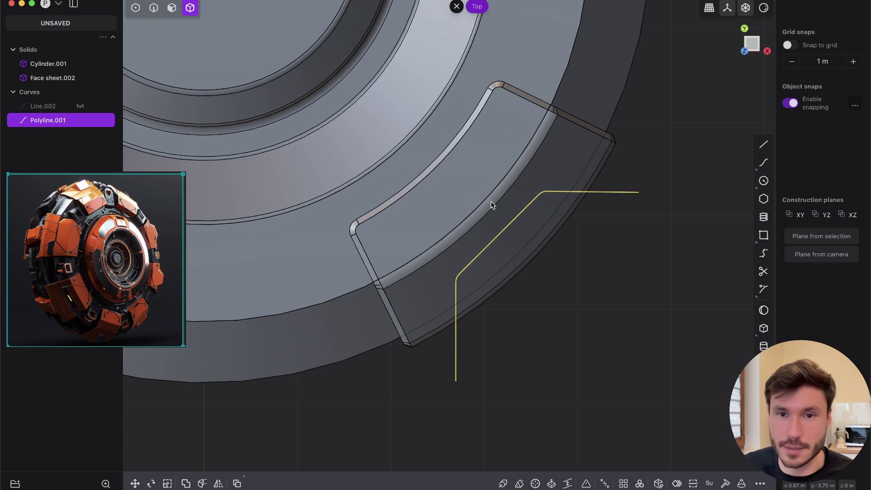
Cut the remaining armour panel with the polyline, projecting the cut from the top view
middle_click_drag(508, 211, 562, 336)
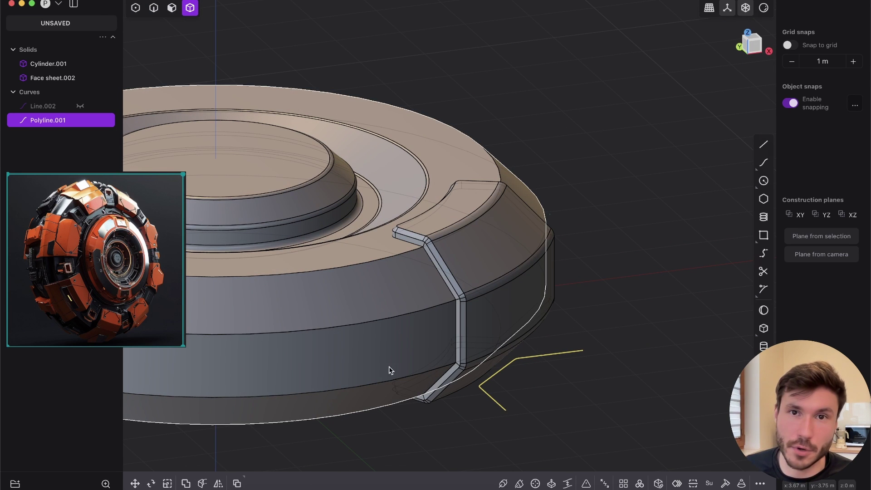
key("c")
left_click(503, 246)
middle_click_drag(499, 315, 470, 334)
middle_click_drag(513, 276, 473, 350)
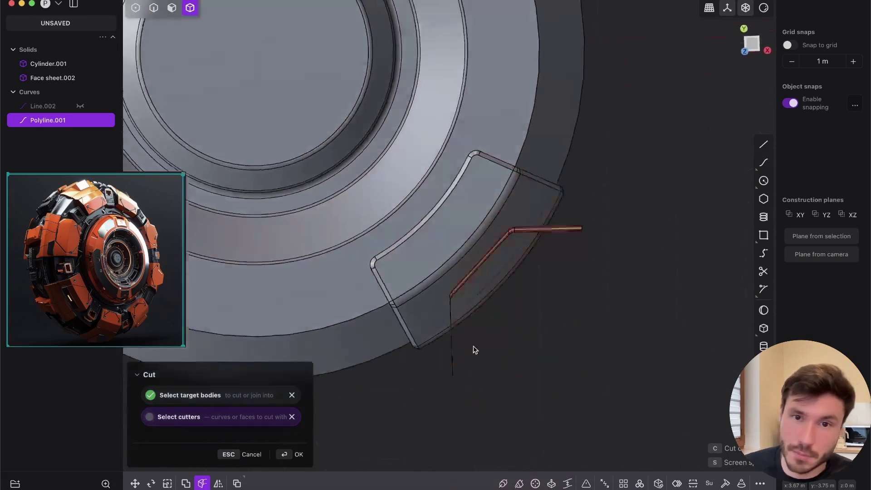
left_click(754, 45)
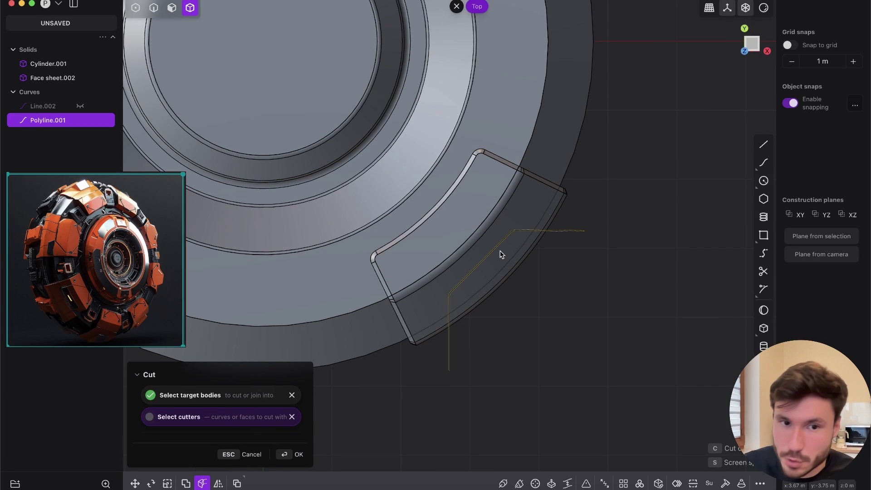
left_click(297, 455)
Delete the polyline used to cut the armour panel
middle_click_drag(422, 334, 447, 400)
key("2")
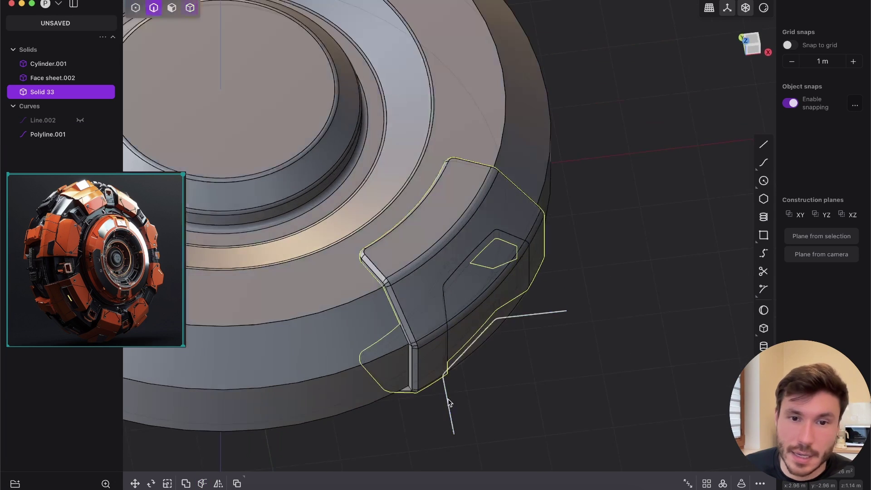
left_click(447, 400)
key("Delete")
middle_click_drag(527, 283, 480, 243)
left_click(479, 243)
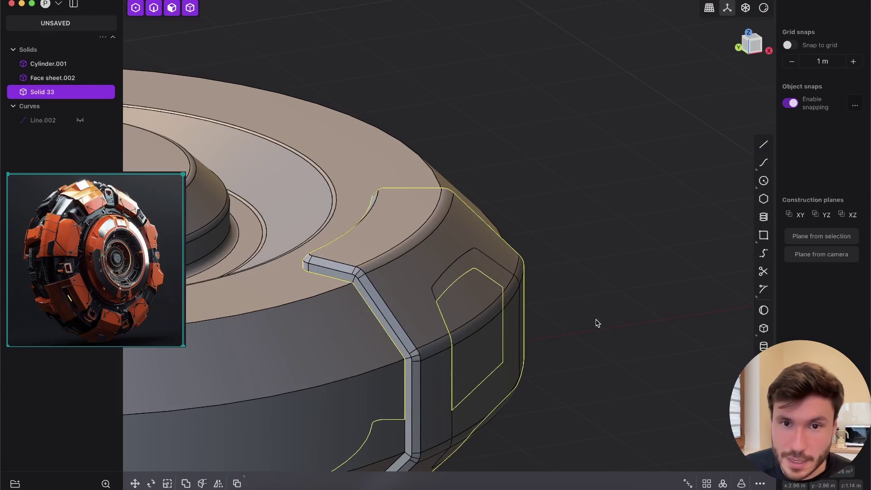
key("g")
key("g")
left_click(461, 189)
middle_click_drag(460, 189, 440, 318)
key("Escape")
left_click(593, 190)
scroll(500, 195, "up", 4)
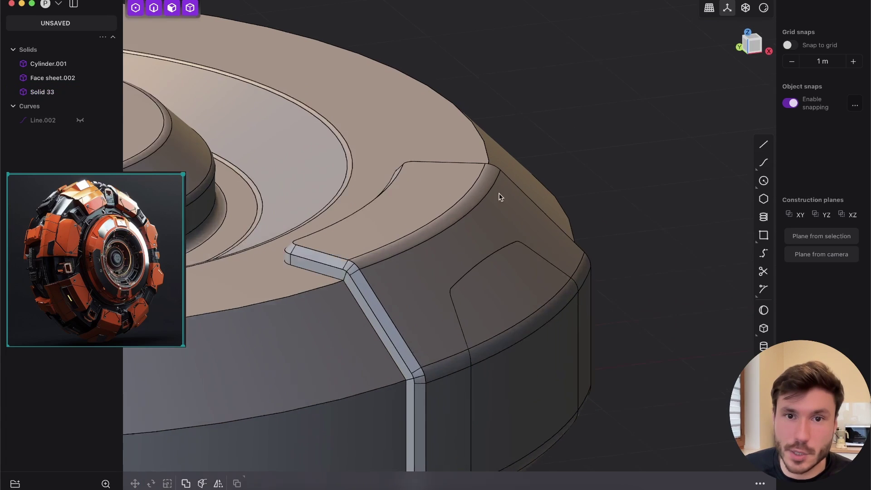
Bevel the seam edges where the cut divides the armour panel's sloped face, using a small distance
left_click(153, 8)
scroll(408, 142, "up", 5)
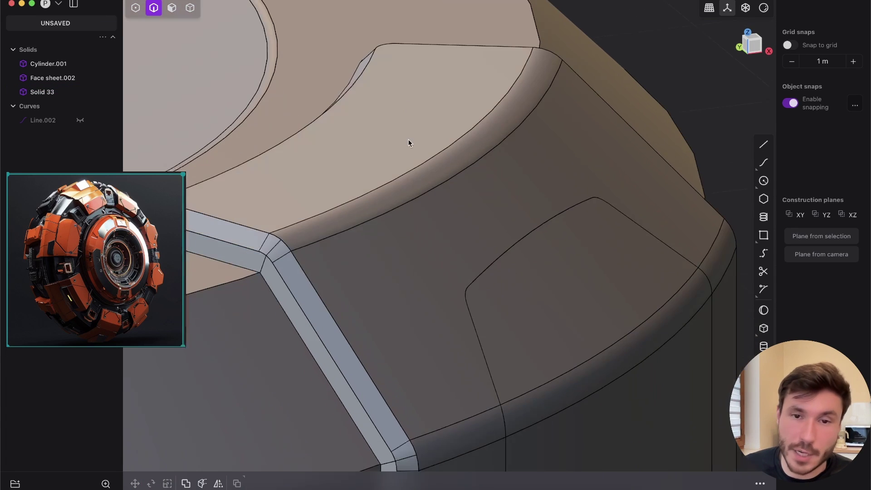
left_click(527, 241)
key("f")
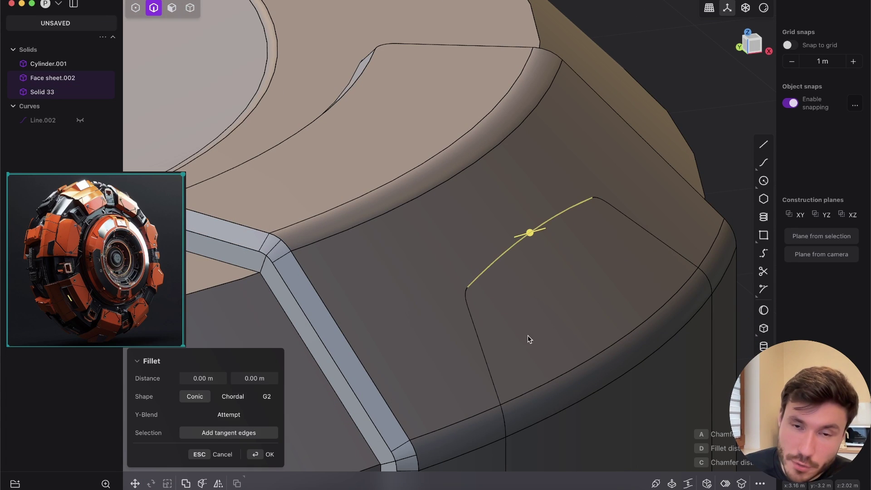
scroll(525, 277, "down", 2)
middle_click_drag(550, 259, 494, 197, "shift")
scroll(481, 199, "up", 5)
left_click_drag(475, 184, 471, 194)
scroll(507, 164, "down", 4)
scroll(507, 164, "down", 1)
key("Return")
left_click(668, 123)
scroll(524, 204, "down", 5)
middle_click_drag(476, 204, 529, 169)
scroll(435, 250, "down", 5)
scroll(517, 227, "up", 3)
middle_click_drag(494, 290, 472, 300)
scroll(502, 187, "down", 2)
mouse_move(475, 254)
middle_mouse_down()
mouse_move(437, 226)
mouse_move(461, 230)
mouse_move(463, 319)
mouse_move(502, 246)
mouse_move(483, 254)
mouse_move(505, 210)
mouse_move(478, 237)
mouse_move(445, 237)
mouse_move(461, 227)
mouse_move(510, 272)
mouse_move(540, 278)
middle_mouse_up()
scroll(505, 211, "down", 3)
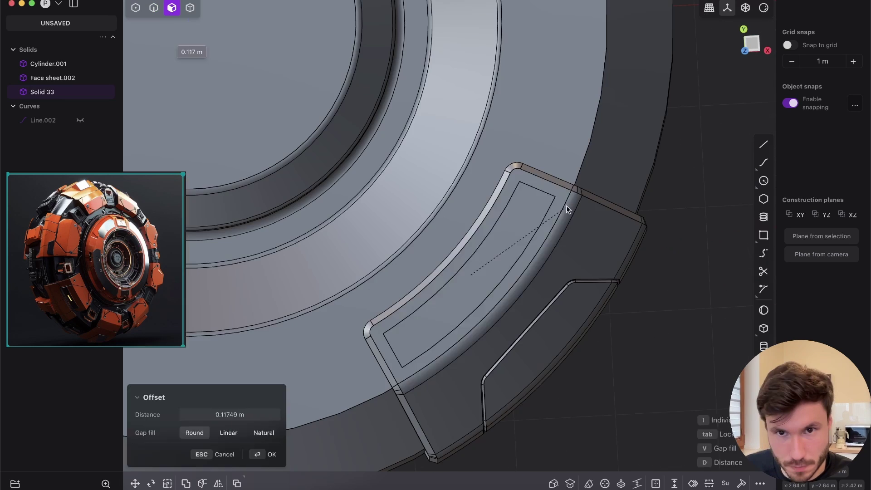
key("Escape")
middle_click_drag(527, 249, 535, 238)
left_click(648, 147)
Offset the outline of the armour panel's flat upper face inward by about 0.14 m
scroll(533, 237, "up", 3)
left_click(483, 246)
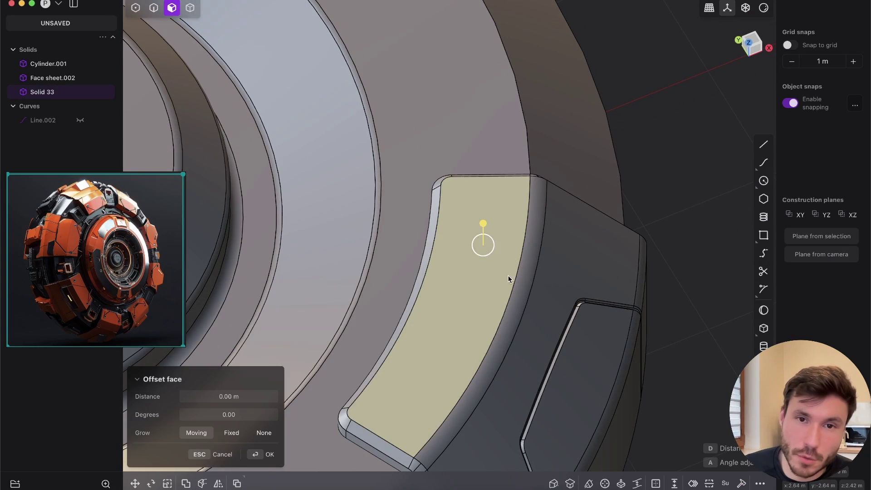
middle_click_drag(504, 263, 496, 241, "shift")
left_click(458, 216)
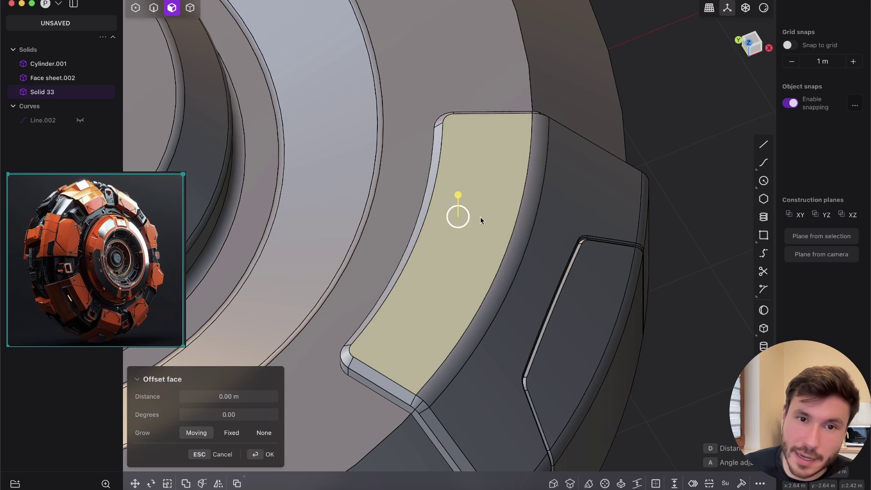
key("Escape")
middle_click_drag(471, 224, 470, 258)
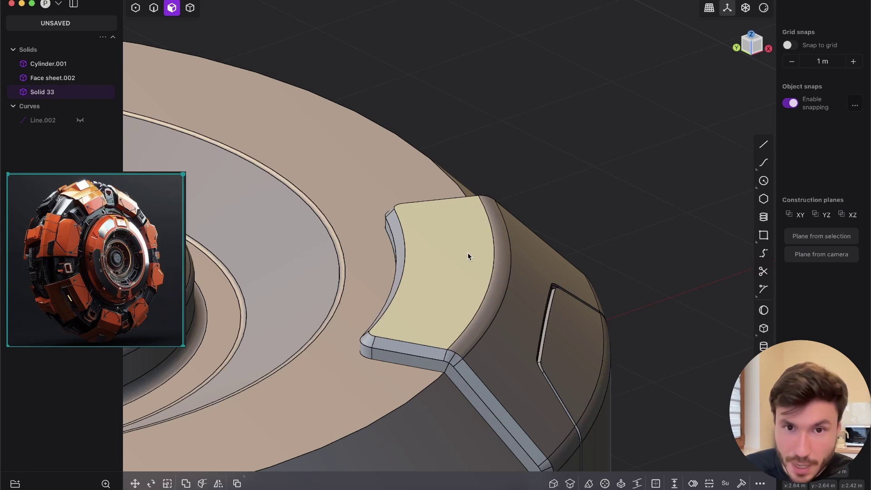
key("o")
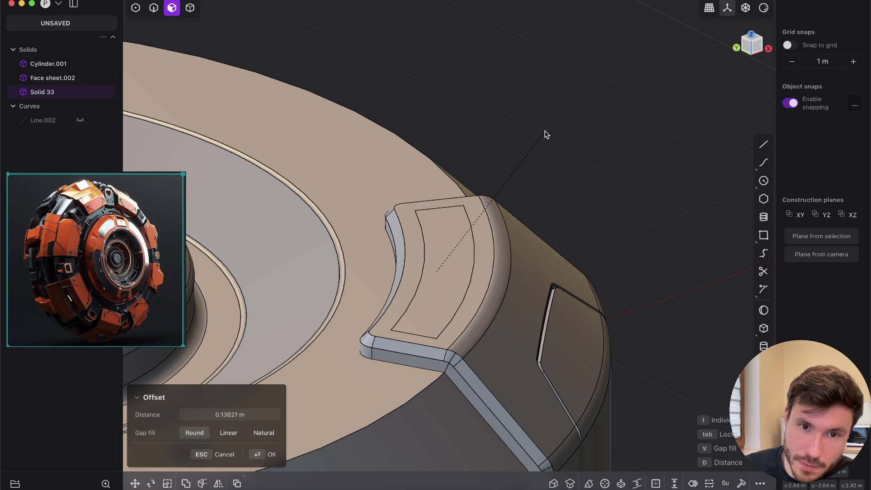
key("Return")
Raise the inset face above the surrounding upper face of the armour panel
mouse_move(476, 232)
middle_mouse_down()
mouse_move(453, 249)
mouse_move(486, 263)
mouse_move(476, 240)
middle_mouse_up()
left_click(453, 249)
mouse_move(446, 239)
left_mouse_down()
mouse_move(461, 225)
mouse_move(452, 224)
left_mouse_up()
key("Return")
Lower the top of the raised inset by about 0.05 m using Offset Face
middle_click_drag(469, 227, 514, 234)
key("Escape")
left_click(514, 234)
left_click_drag(523, 197, 533, 207)
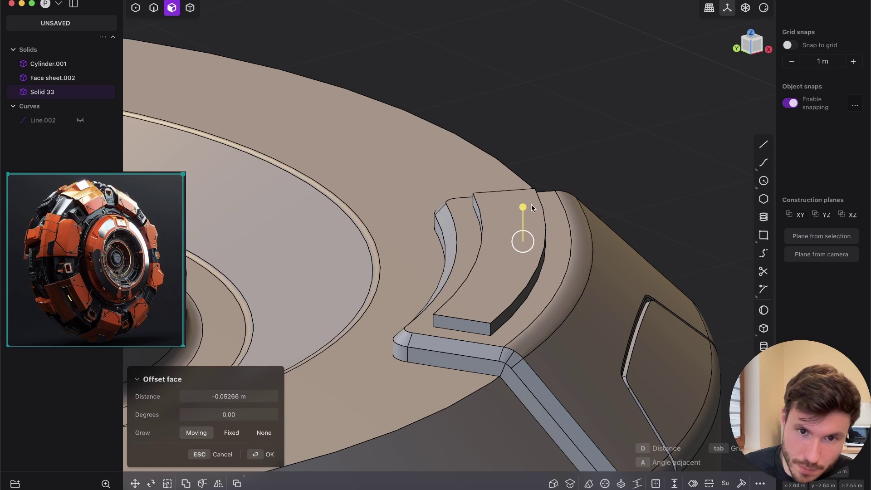
key("Return")
Fillet the vertical corner edges of the raised inset on the armour panel
key("2")
left_click(432, 331)
key("f")
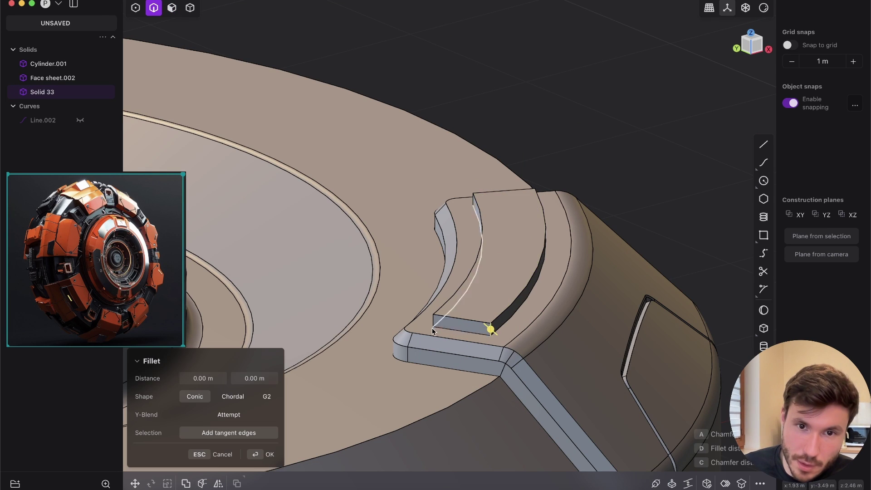
middle_click_drag(512, 282, 368, 257)
scroll(402, 260, "up", 2)
left_click(703, 303)
middle_click_drag(704, 306, 648, 277)
left_click_drag(620, 316, 631, 317)
key("Return")
Bevel the edge loop around the raised inset by a small amount
middle_click_drag(575, 253, 592, 303)
scroll(529, 313, "down", 5)
middle_click_drag(530, 267, 472, 298)
scroll(472, 300, "up", 6)
scroll(453, 312, "up", 2)
left_click(464, 296)
key("b")
left_click(475, 306)
left_click_drag(476, 303, 504, 294)
key("Return")
scroll(579, 167, "down", 10)
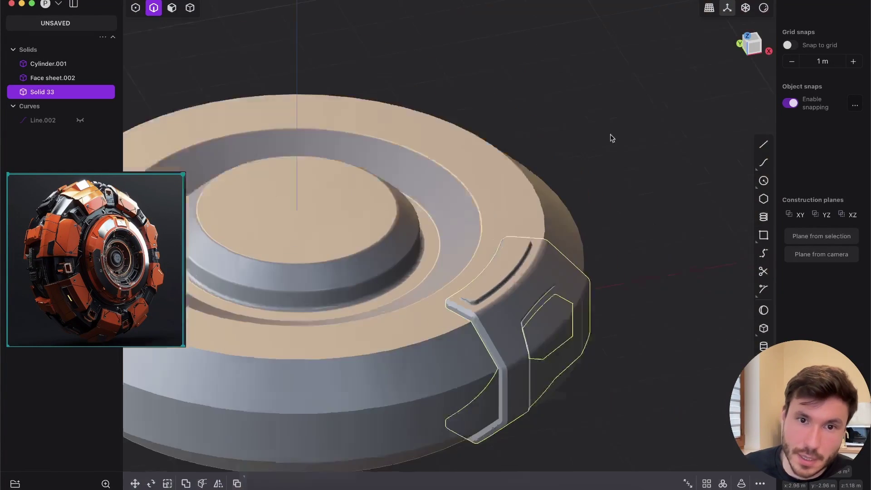
In the top view, radially array both armour panel bodies around the disc's centre, with 8 instances over 360 degrees
middle_click_drag(608, 187, 515, 302)
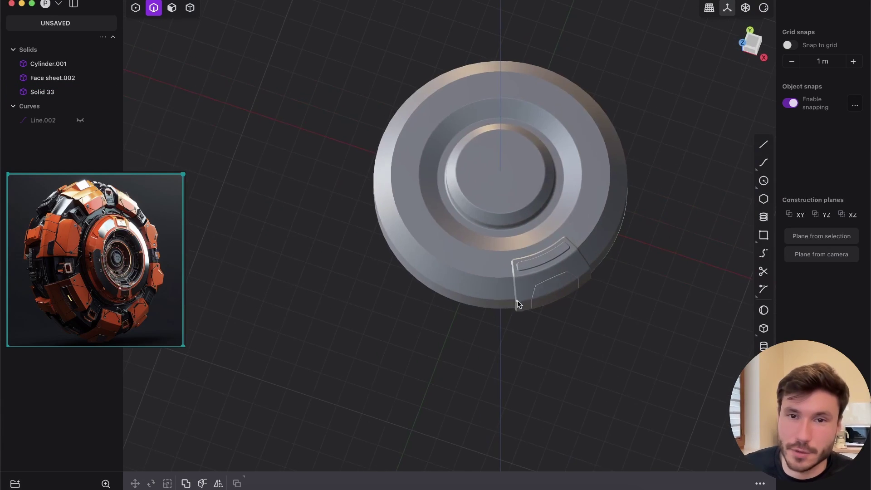
middle_click_drag(503, 231, 513, 271)
left_click(754, 41)
scroll(572, 193, "up", 4)
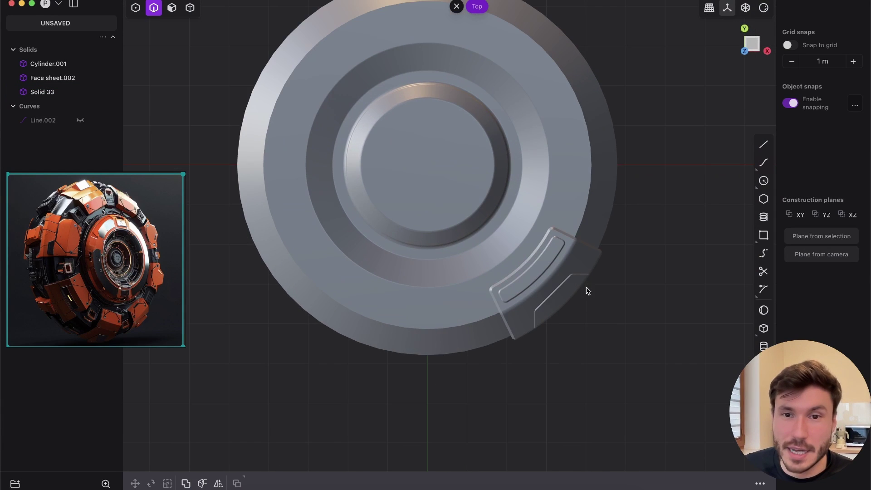
key("5")
middle_click_drag(505, 260, 445, 228, "shift")
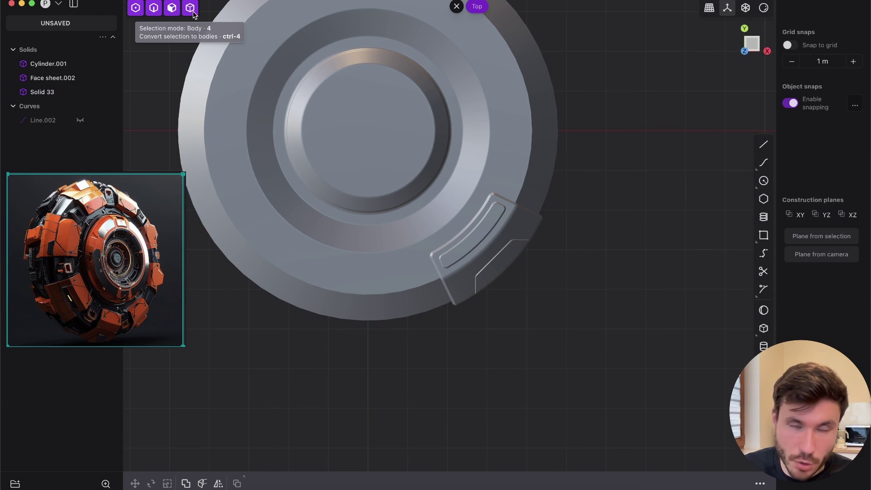
left_click(509, 221)
left_click(513, 258, "shift")
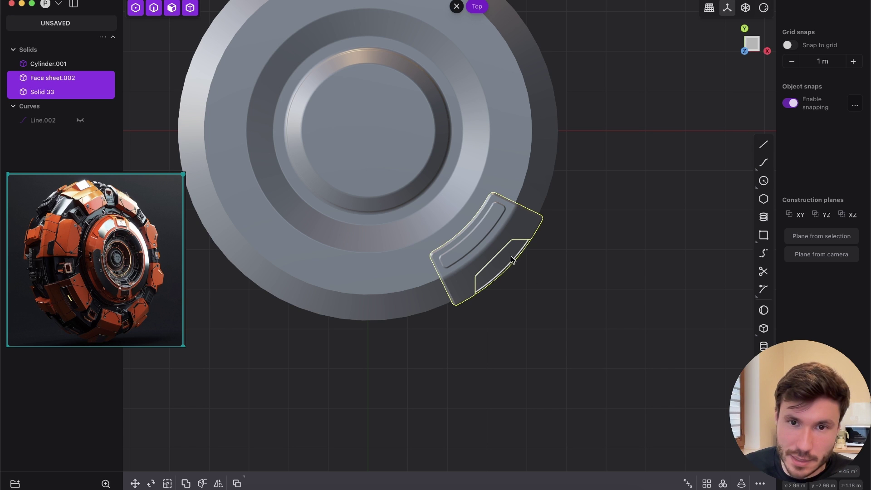
scroll(547, 266, "down", 2)
middle_click_drag(550, 253, 585, 304, "shift")
left_click(722, 483)
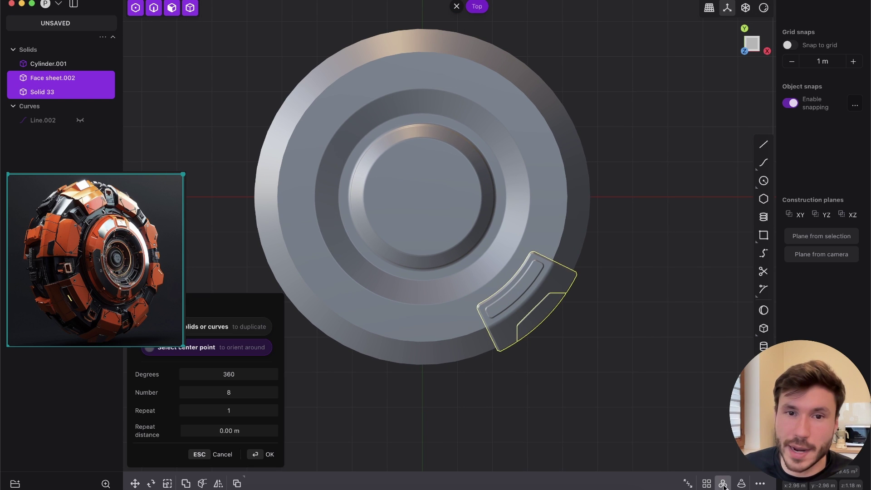
left_click(421, 198)
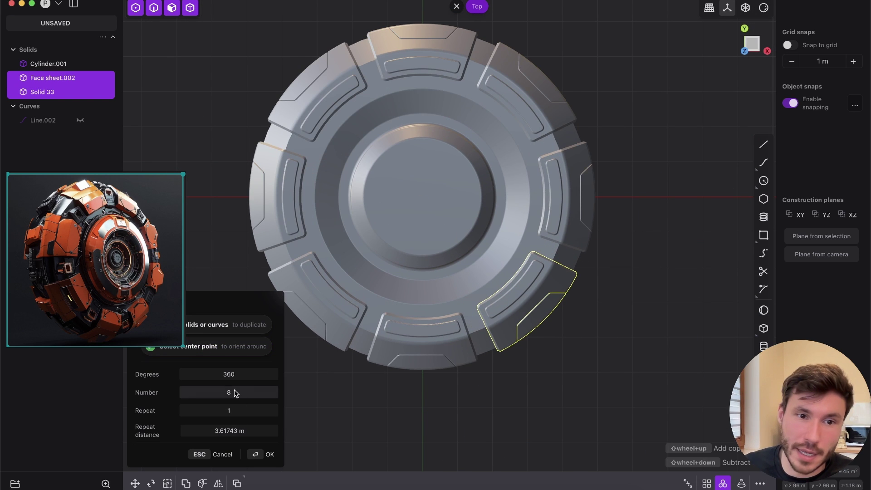
left_click(267, 453)
right_click_drag(602, 274, 518, 206)
key("alt+shift+z")
middle_click_drag(518, 206, 439, 229)
scroll(420, 258, "up", 3)
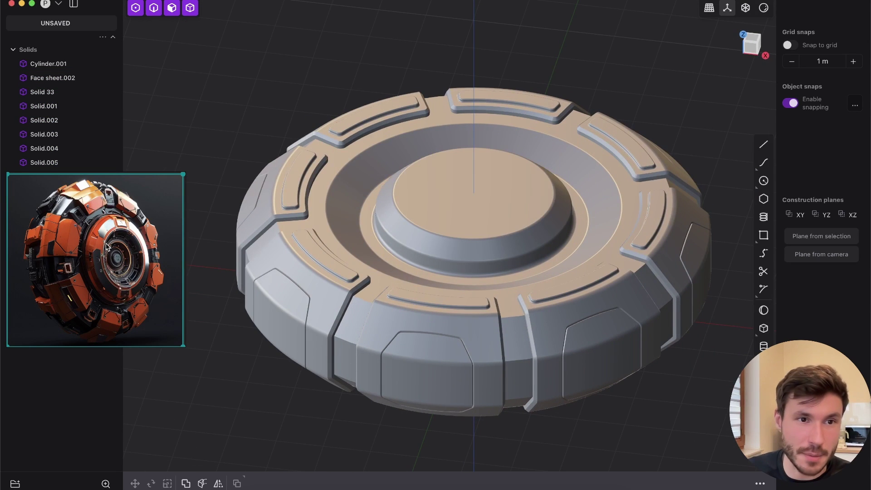